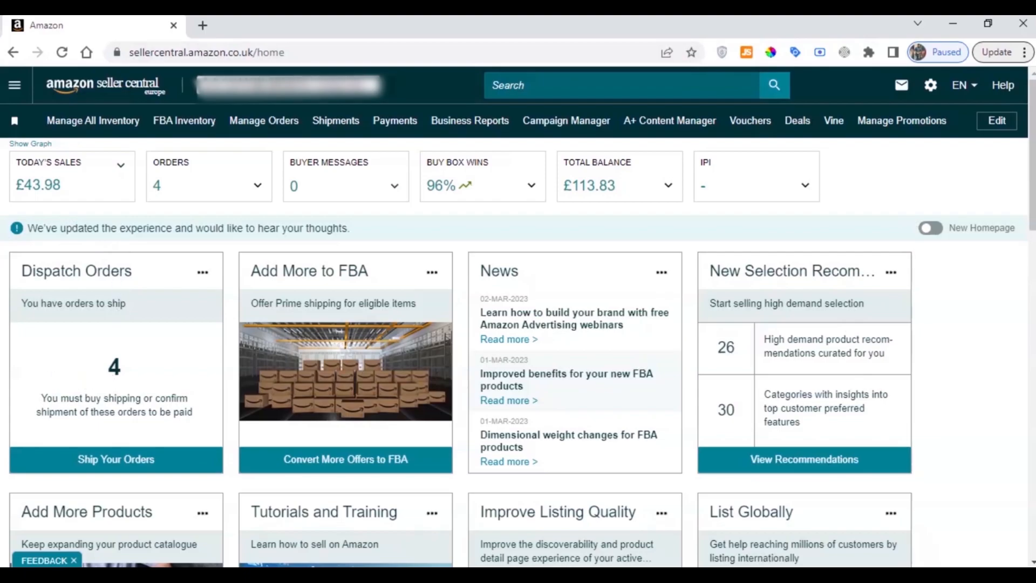
# Open the Add Products page of the seller catalogue
pyautogui.tripleClick(111, 228)
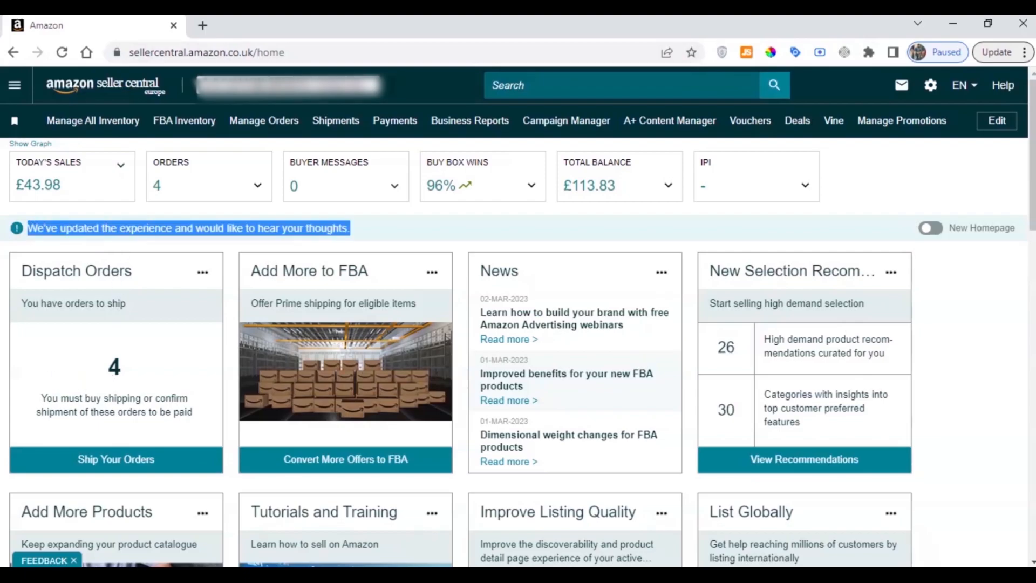
pyautogui.click(110, 228)
pyautogui.click(16, 87)
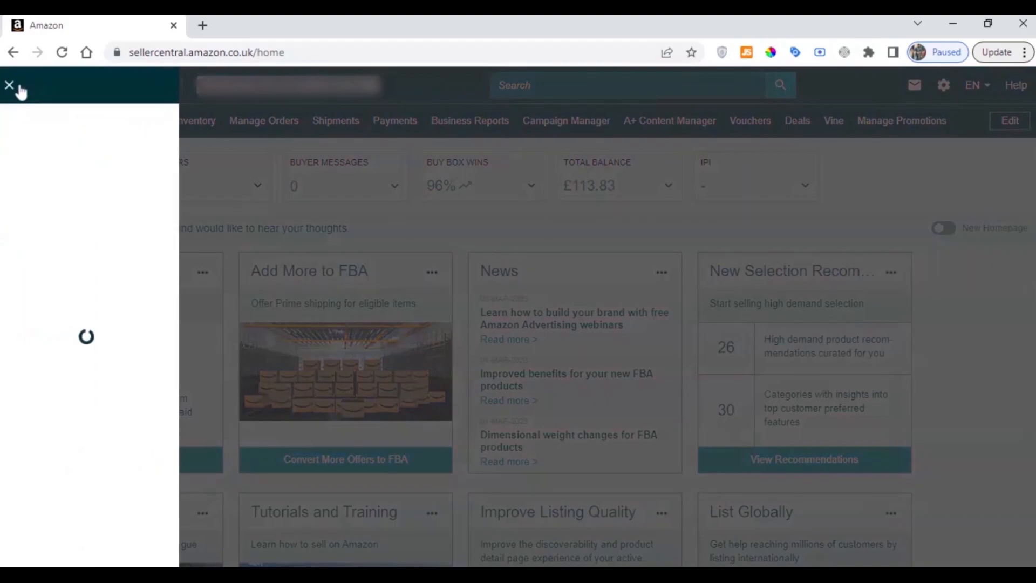
pyautogui.moveTo(37, 131)
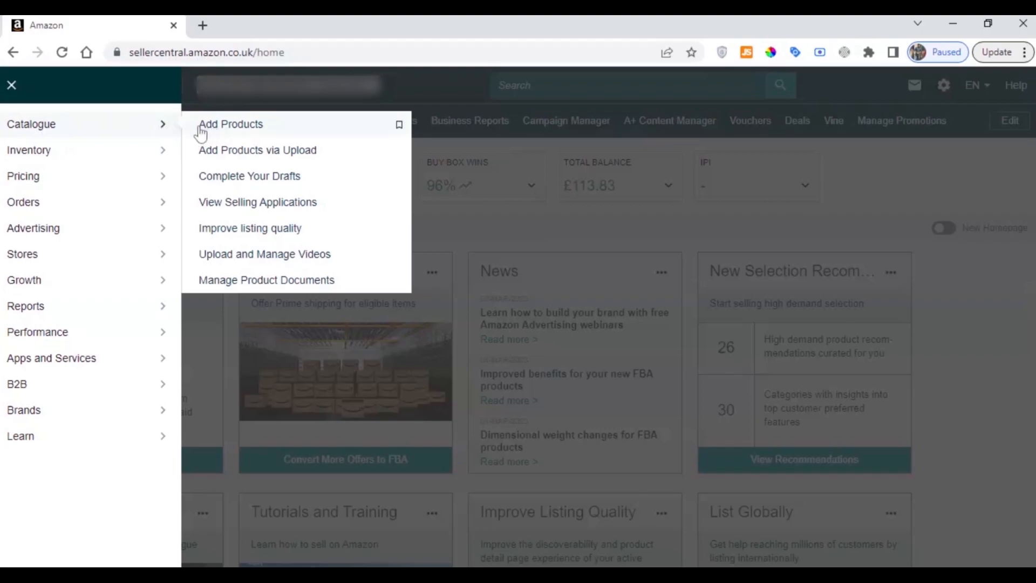
pyautogui.click(243, 132)
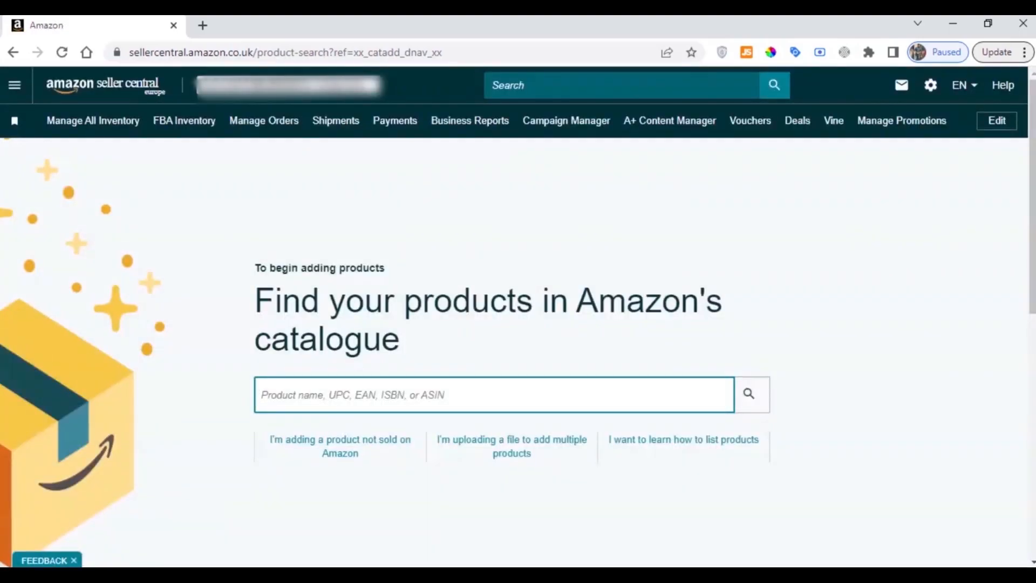
# Choose to add a product that is not sold on Amazon
pyautogui.moveTo(255, 300); pyautogui.dragTo(422, 338)
pyautogui.click(418, 333)
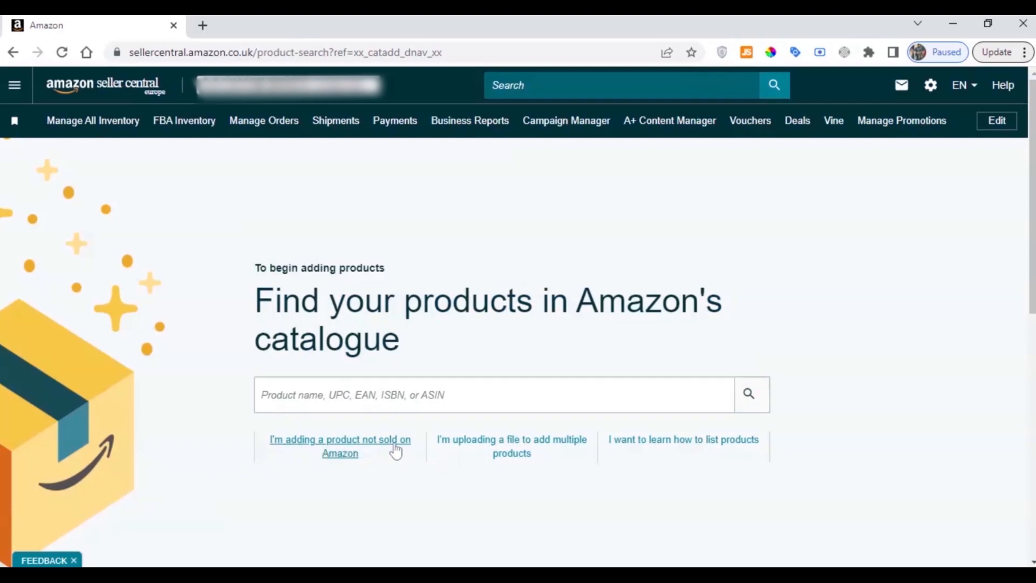
pyautogui.click(351, 455)
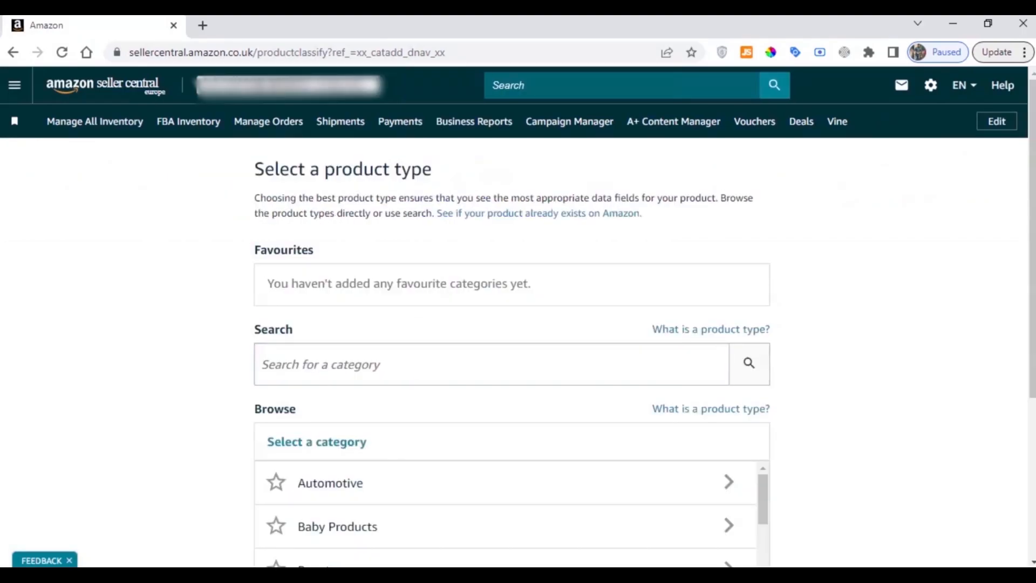
# Search the product type categories for "towel"
pyautogui.moveTo(325, 169); pyautogui.dragTo(435, 169)
pyautogui.click(448, 171)
pyautogui.click(410, 364)
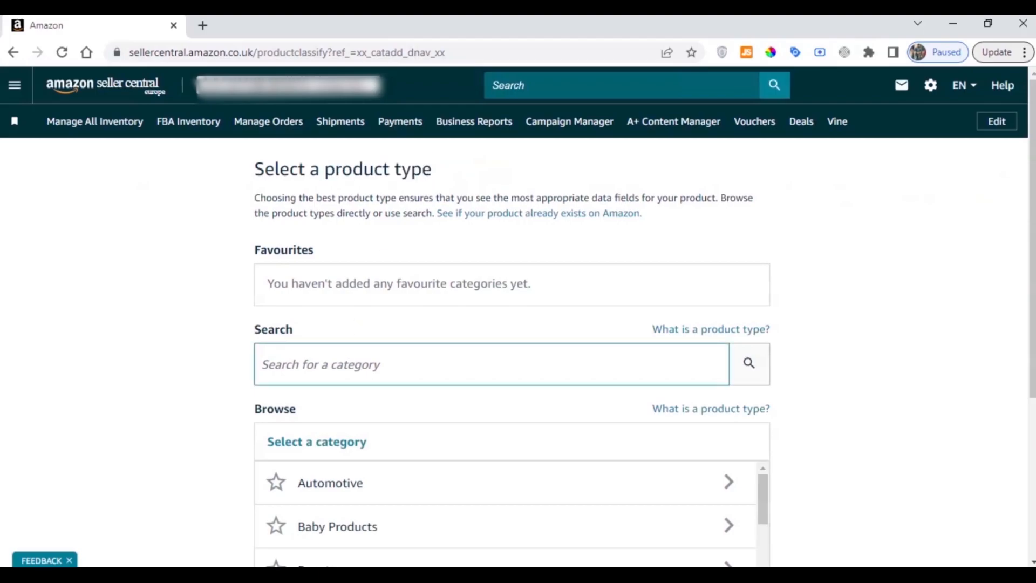
pyautogui.scroll(-3, 335, 359)
pyautogui.click(410, 211)
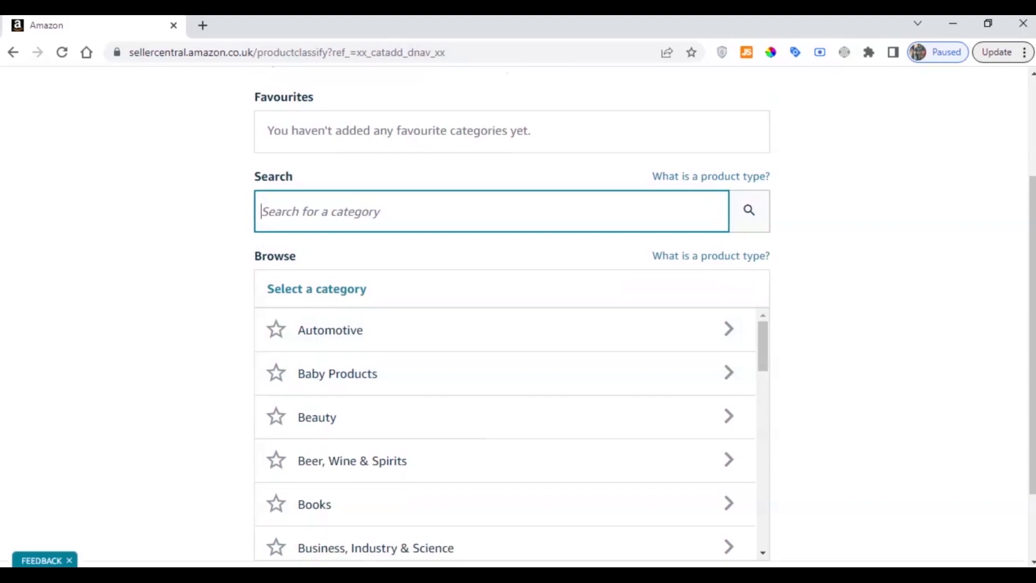
pyautogui.write('towel')
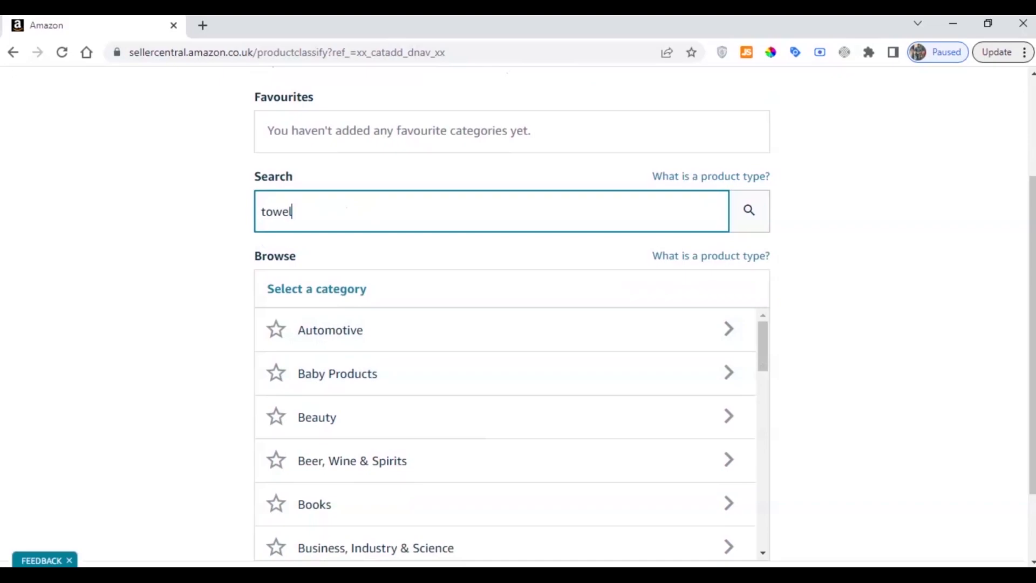
pyautogui.press('Return')
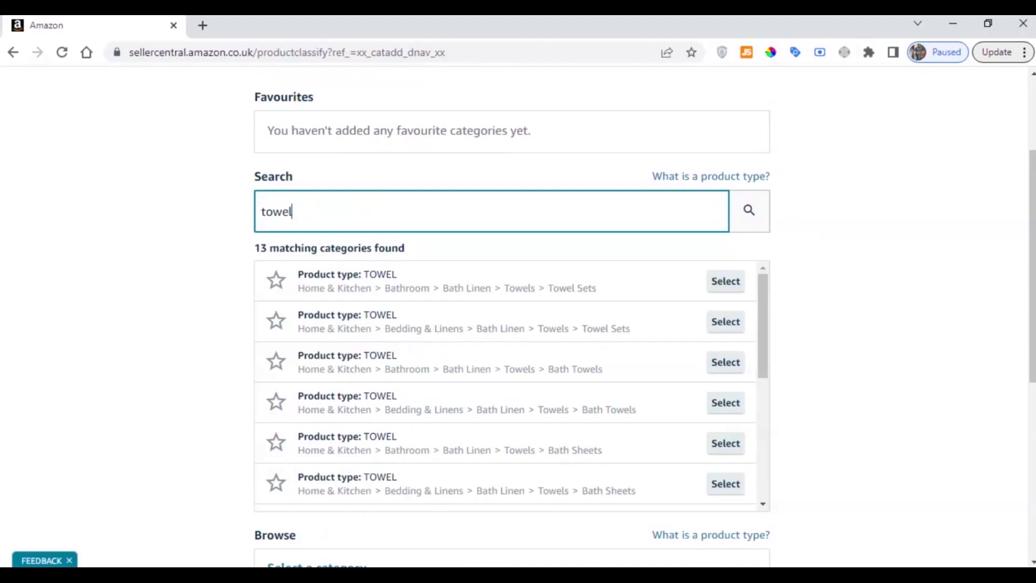
# Examine the product type and the category path of the first towel match, level by level down to Towel Sets
pyautogui.moveTo(298, 287); pyautogui.dragTo(634, 285)
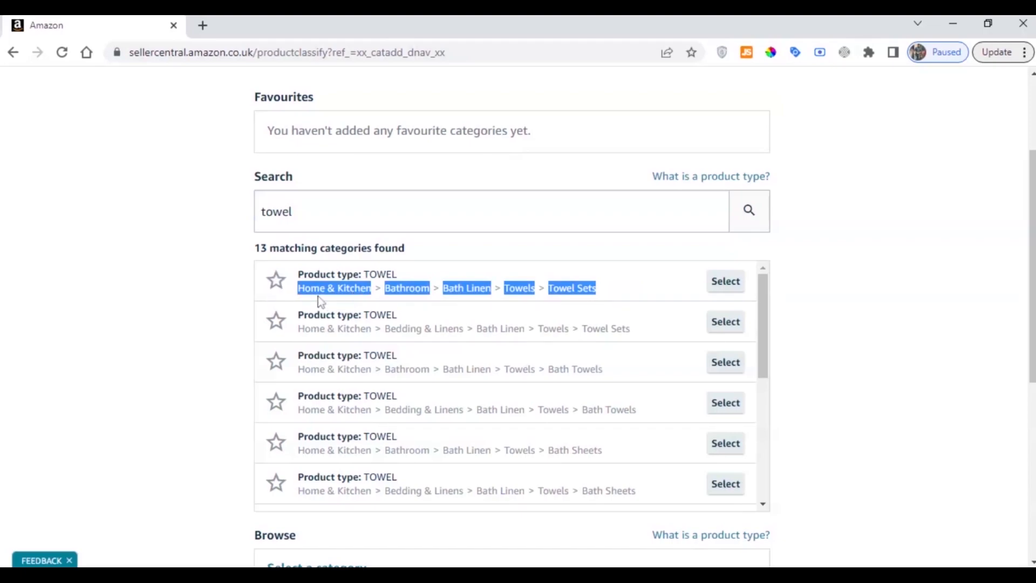
pyautogui.moveTo(298, 274); pyautogui.dragTo(359, 274)
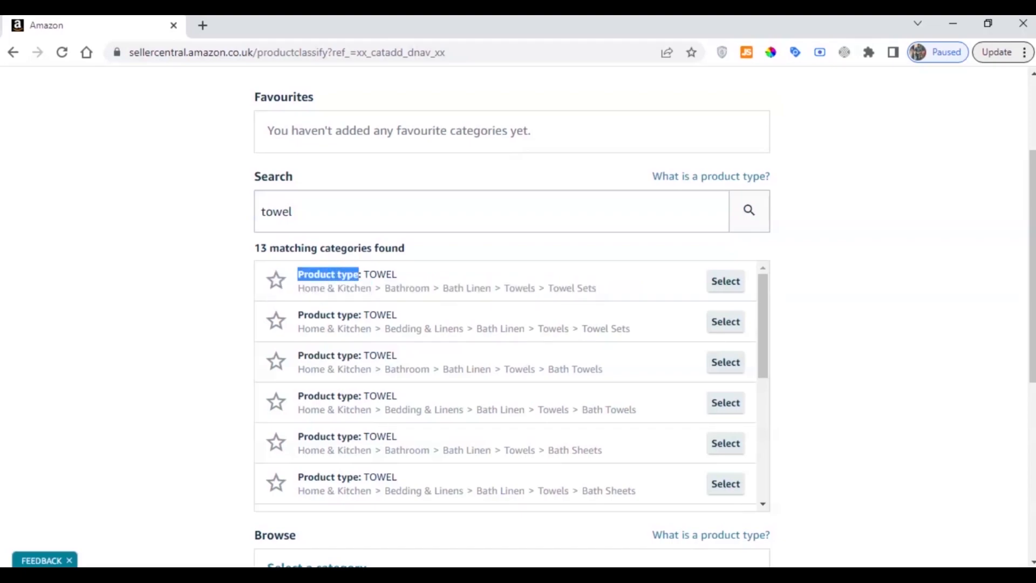
pyautogui.click(380, 275)
pyautogui.doubleClick(381, 274)
pyautogui.click(401, 278)
pyautogui.moveTo(298, 287); pyautogui.dragTo(595, 288)
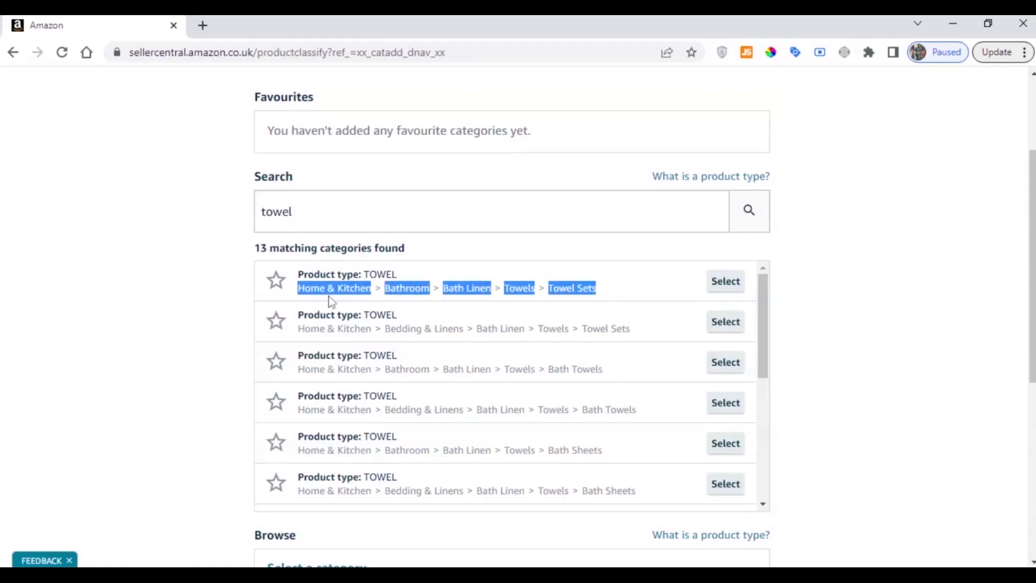
pyautogui.click(294, 293)
pyautogui.moveTo(294, 293); pyautogui.dragTo(548, 291)
pyautogui.click(443, 289)
pyautogui.click(502, 295)
pyautogui.click(604, 290)
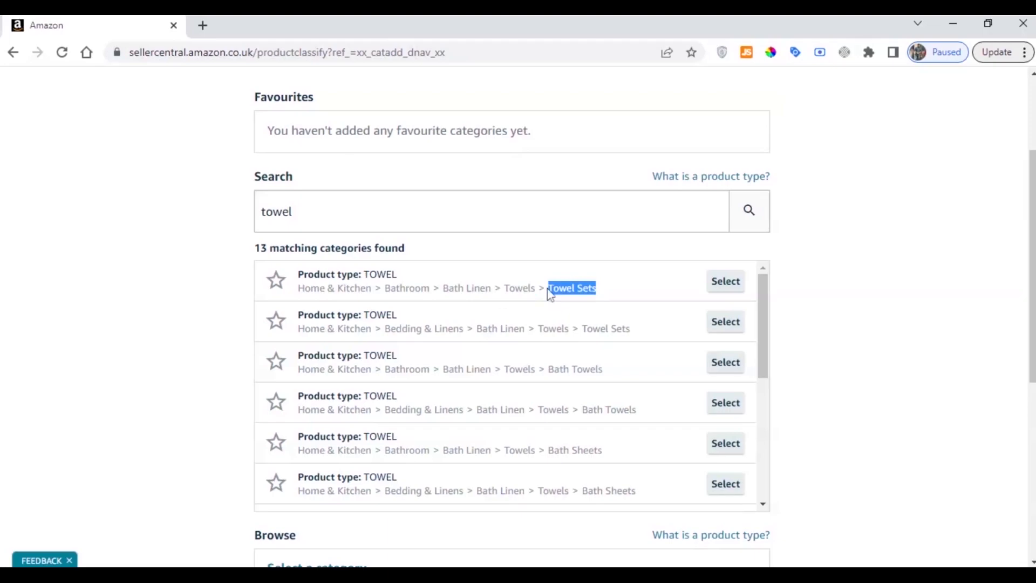
pyautogui.click(549, 293)
# Examine the other towel matches, following the category path through Bathroom and Bath Linen to Bath Towels
pyautogui.scroll(-2, 356, 302)
pyautogui.scroll(2, 359, 310)
pyautogui.scroll(-2, 474, 310)
pyautogui.moveTo(549, 294); pyautogui.dragTo(606, 293)
pyautogui.click(608, 294)
pyautogui.moveTo(297, 293); pyautogui.dragTo(645, 305)
pyautogui.click(377, 300)
pyautogui.click(434, 295)
pyautogui.click(503, 301)
pyautogui.click(535, 295)
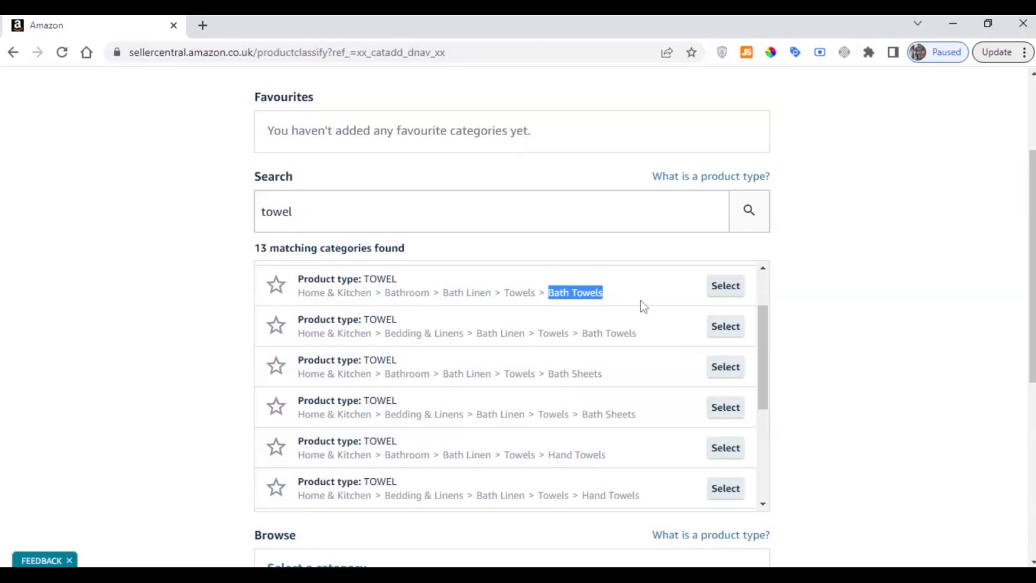
pyautogui.scroll(2, 631, 306)
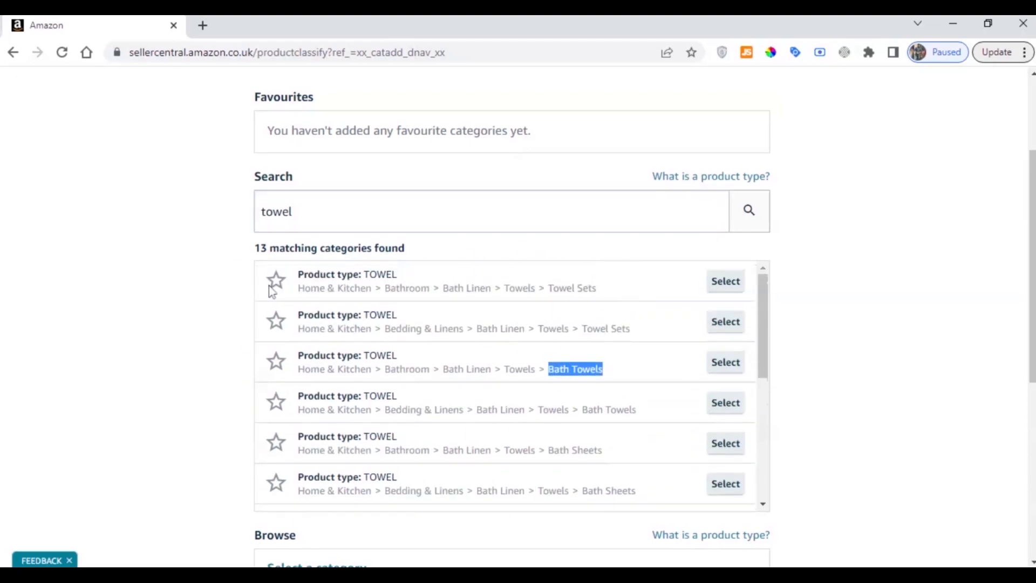
pyautogui.doubleClick(276, 211)
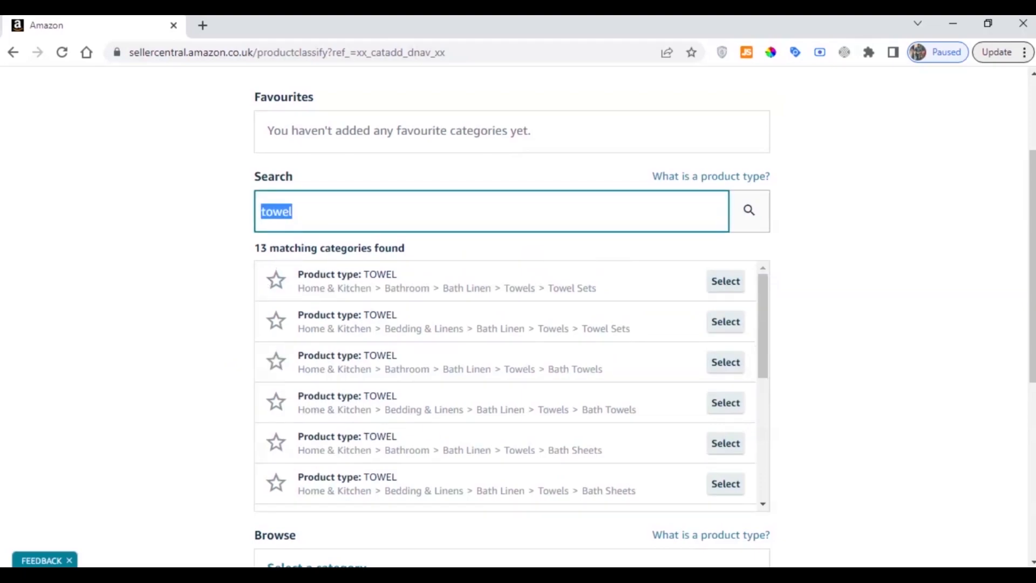
pyautogui.click(131, 271)
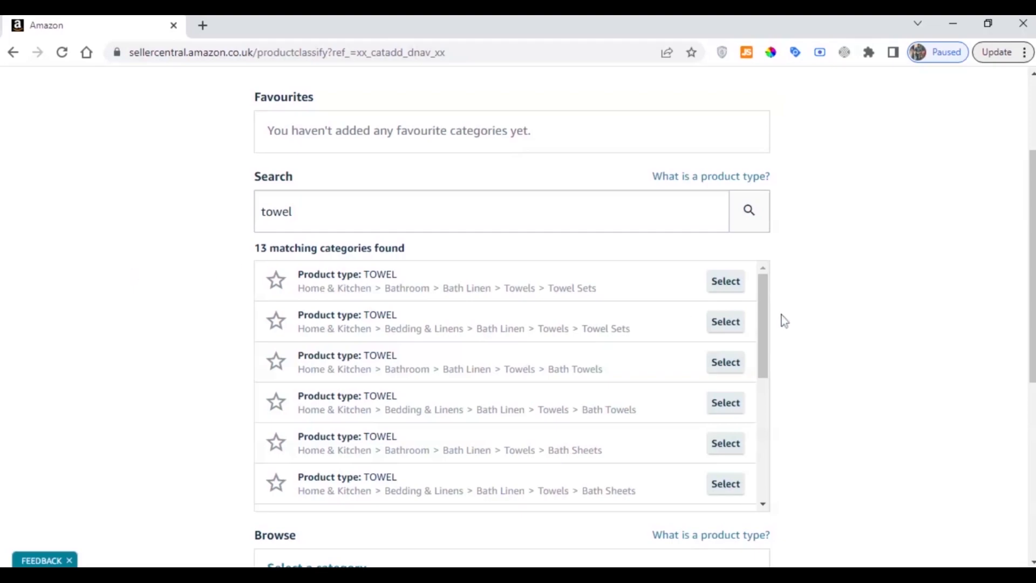
# Clear the category search and browse to Home & Kitchen > Bathroom > Bath Linen > Towels instead
pyautogui.click(292, 211)
pyautogui.doubleClick(276, 211)
pyautogui.press('BackSpace')
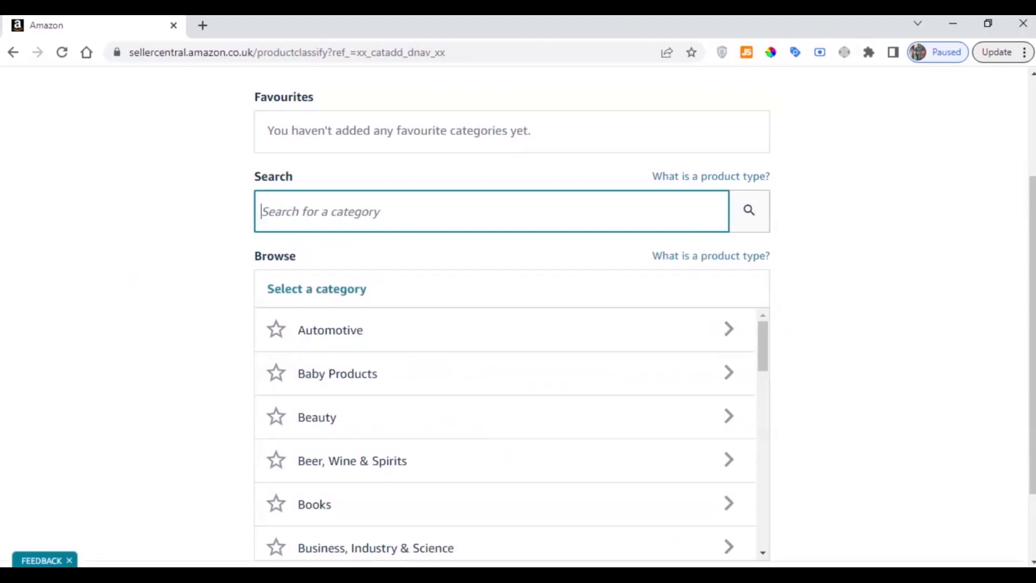
pyautogui.scroll(-2, 405, 305)
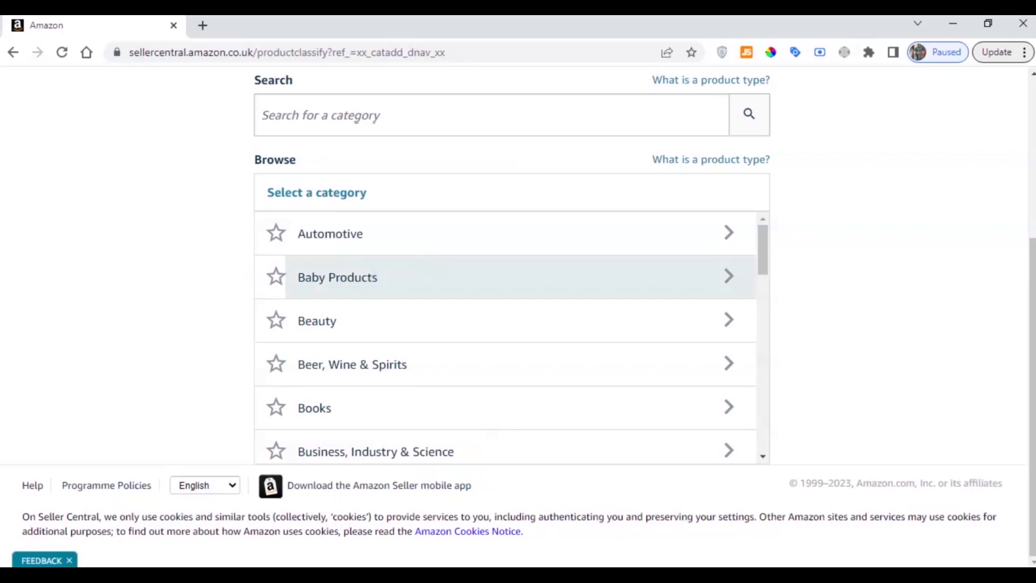
pyautogui.scroll(-10, 423, 267)
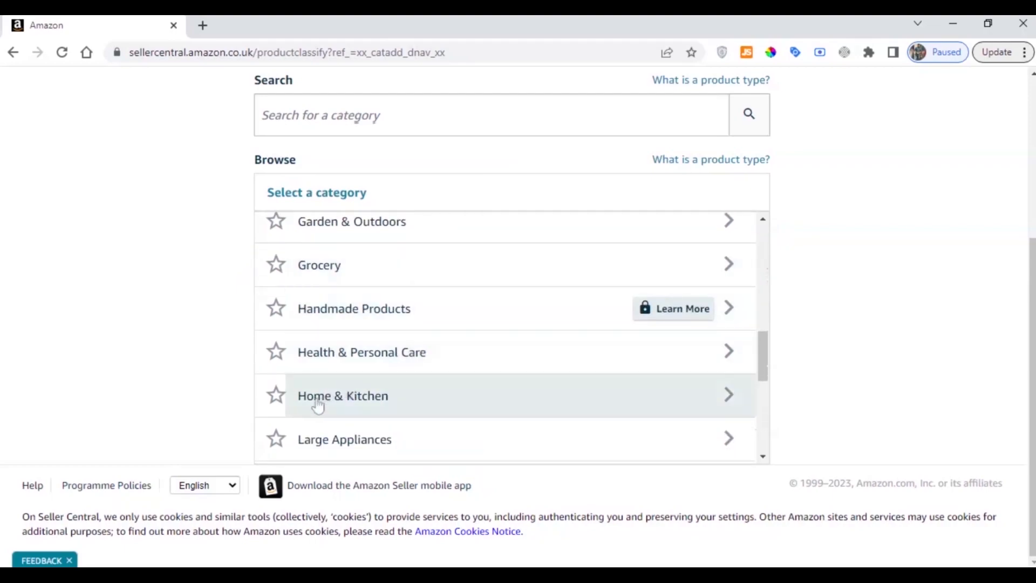
pyautogui.click(376, 405)
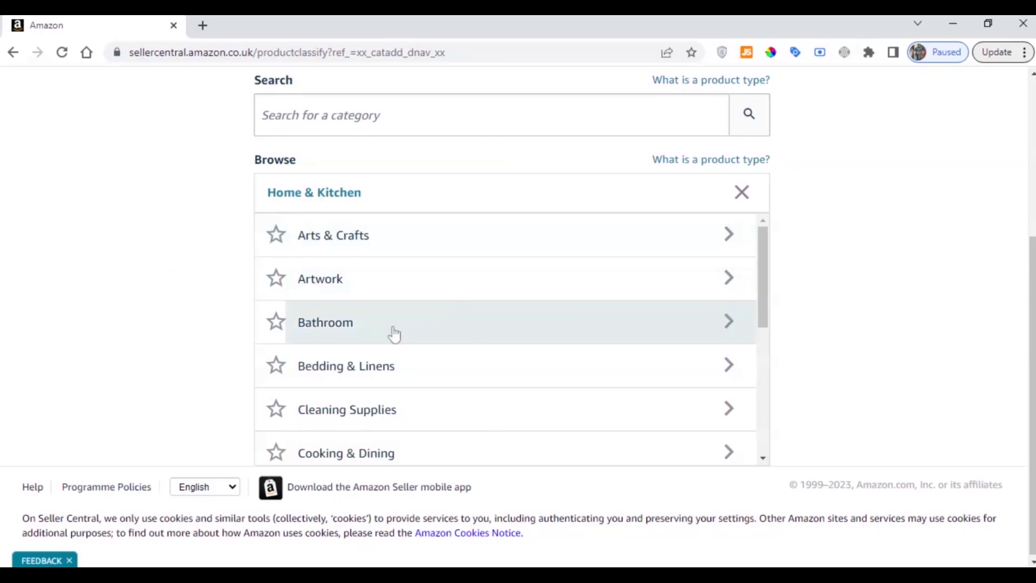
pyautogui.click(348, 341)
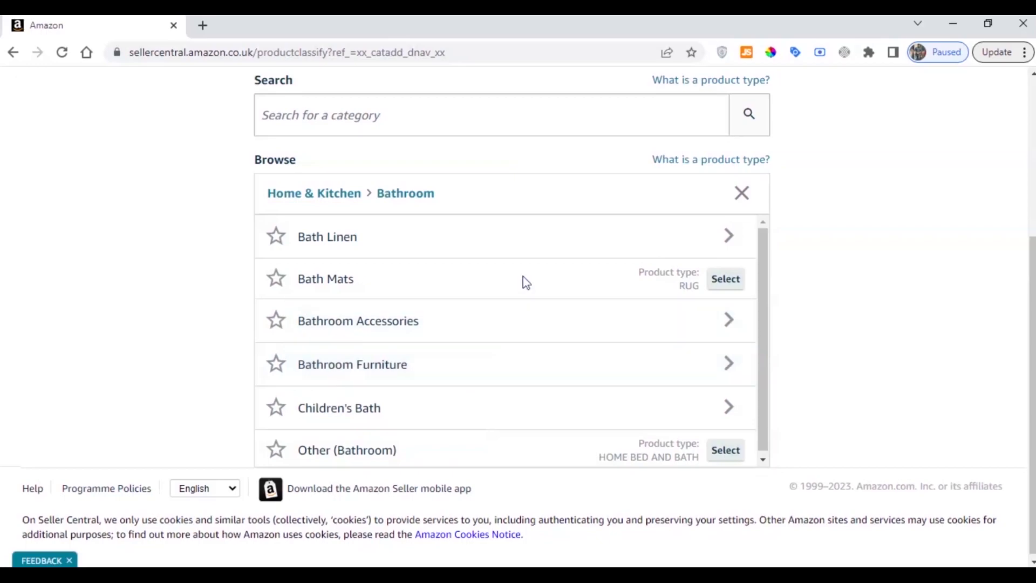
pyautogui.click(329, 242)
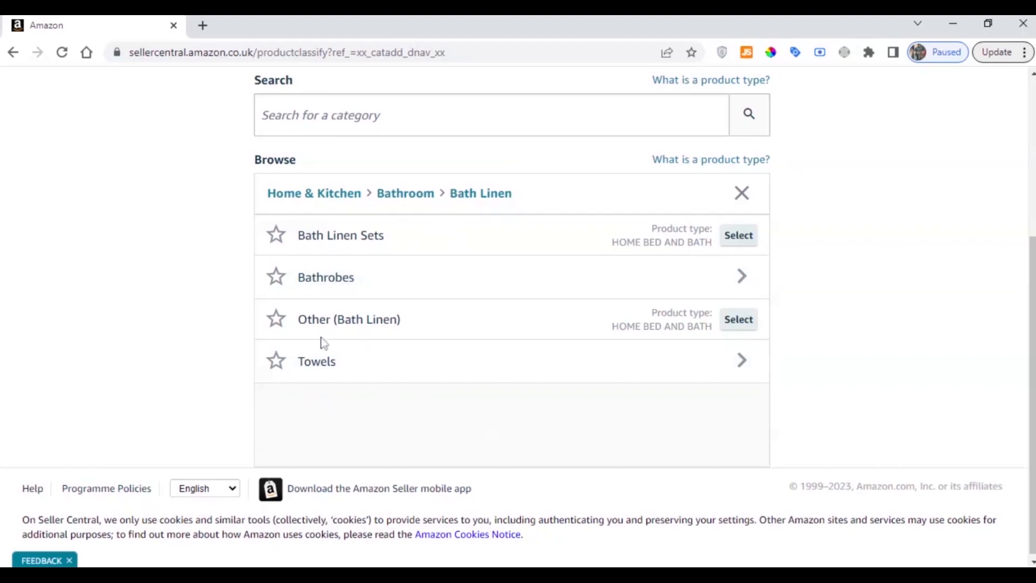
pyautogui.click(327, 365)
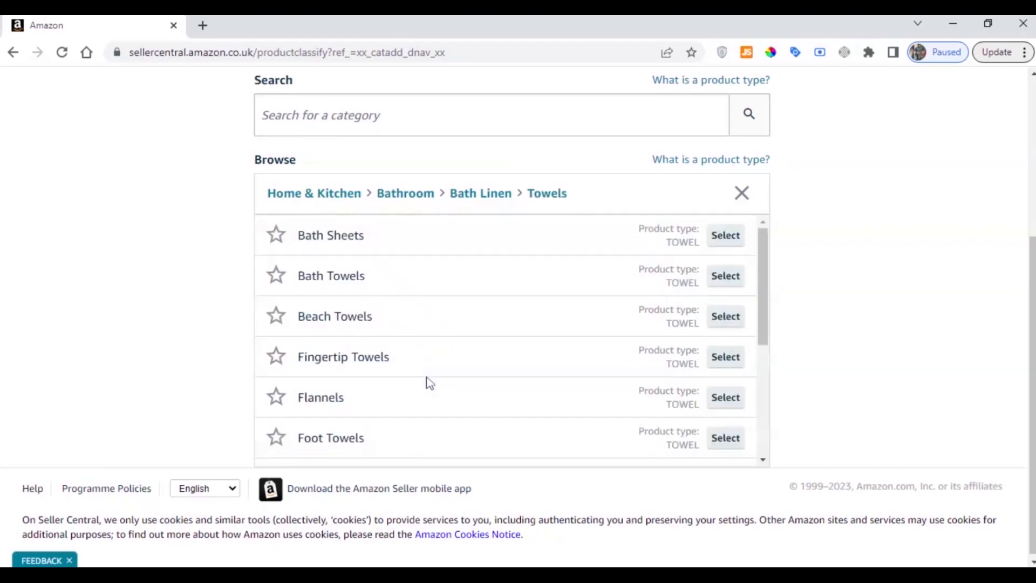
# Compare the towel subcategories and select Bath Towels as the product's category
pyautogui.moveTo(294, 275); pyautogui.dragTo(372, 281)
pyautogui.moveTo(292, 242); pyautogui.dragTo(366, 238)
pyautogui.click(335, 305)
pyautogui.moveTo(304, 354); pyautogui.dragTo(406, 358)
pyautogui.click(382, 359)
pyautogui.moveTo(296, 283); pyautogui.dragTo(386, 282)
pyautogui.click(387, 283)
pyautogui.moveTo(296, 277); pyautogui.dragTo(381, 280)
pyautogui.click(726, 275)
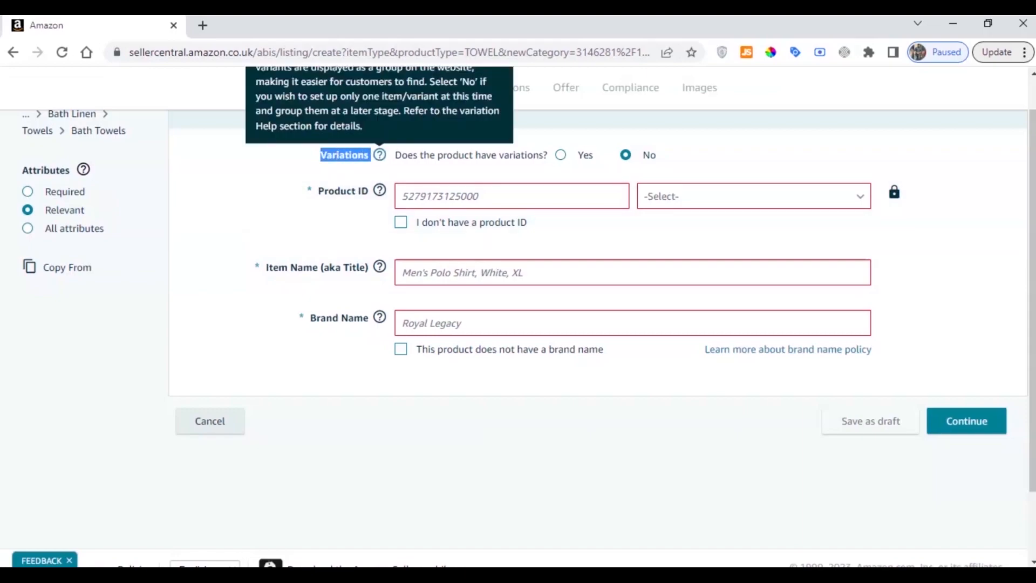
# Specify that the product has variations and mark Colour as the attribute that differs across variants
pyautogui.moveTo(321, 155); pyautogui.dragTo(371, 162)
pyautogui.click(370, 158)
pyautogui.click(370, 162)
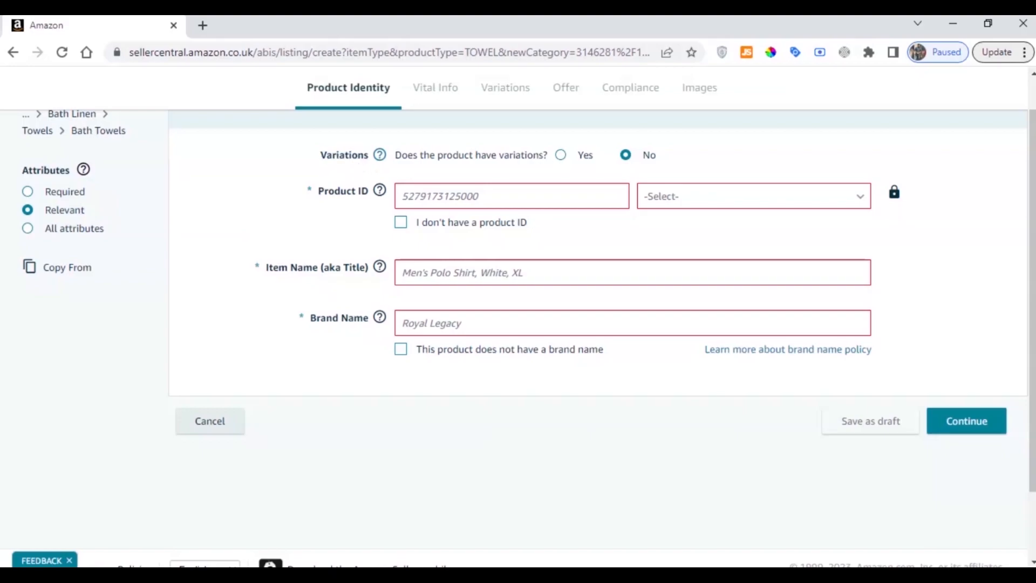
pyautogui.click(560, 156)
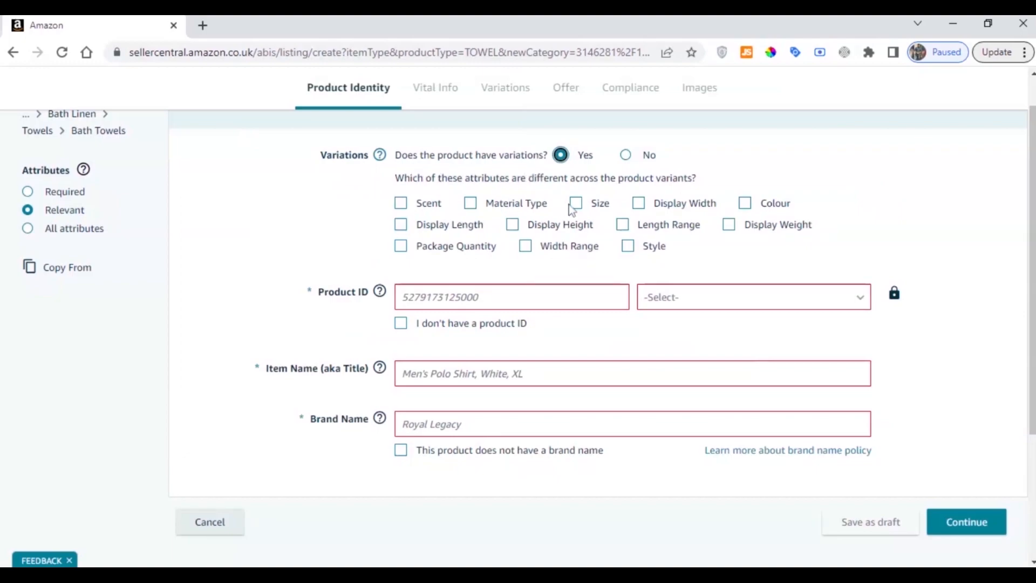
pyautogui.click(745, 204)
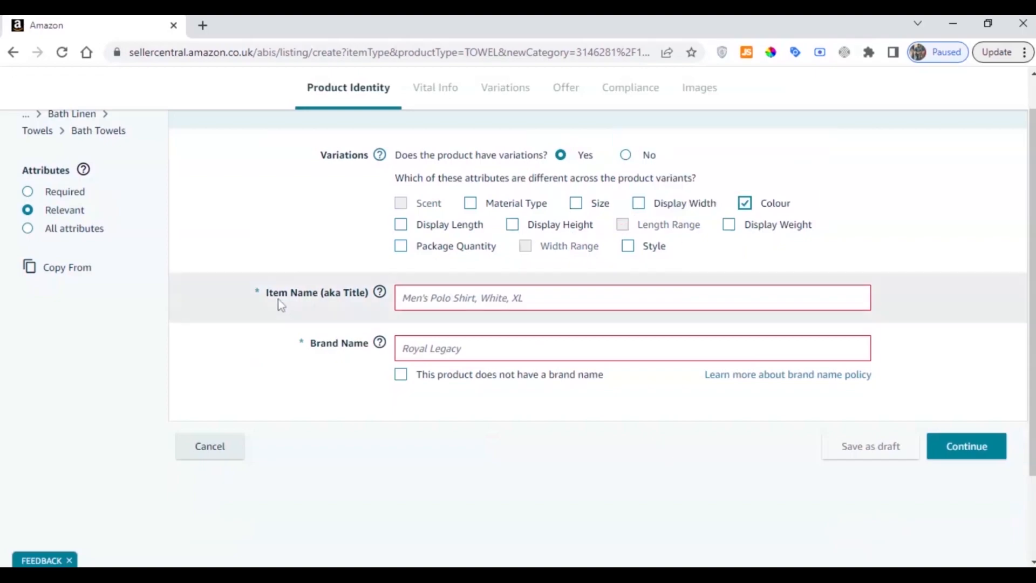
# Enter "Bath Towel For Bathroom" as the product's item name
pyautogui.moveTo(266, 293); pyautogui.dragTo(354, 293)
pyautogui.moveTo(332, 156); pyautogui.dragTo(358, 156)
pyautogui.doubleClick(353, 155)
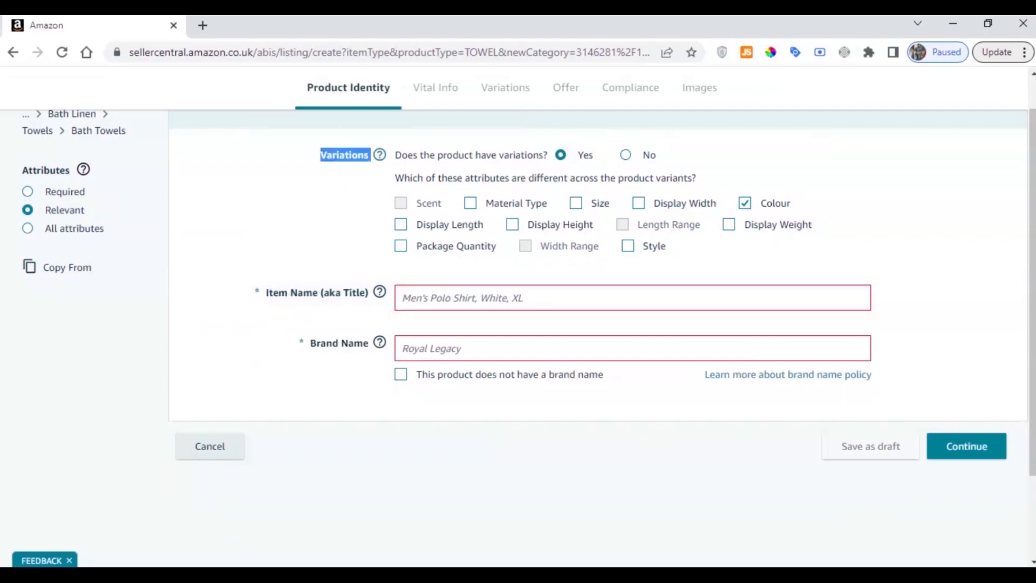
pyautogui.moveTo(265, 294); pyautogui.dragTo(377, 301)
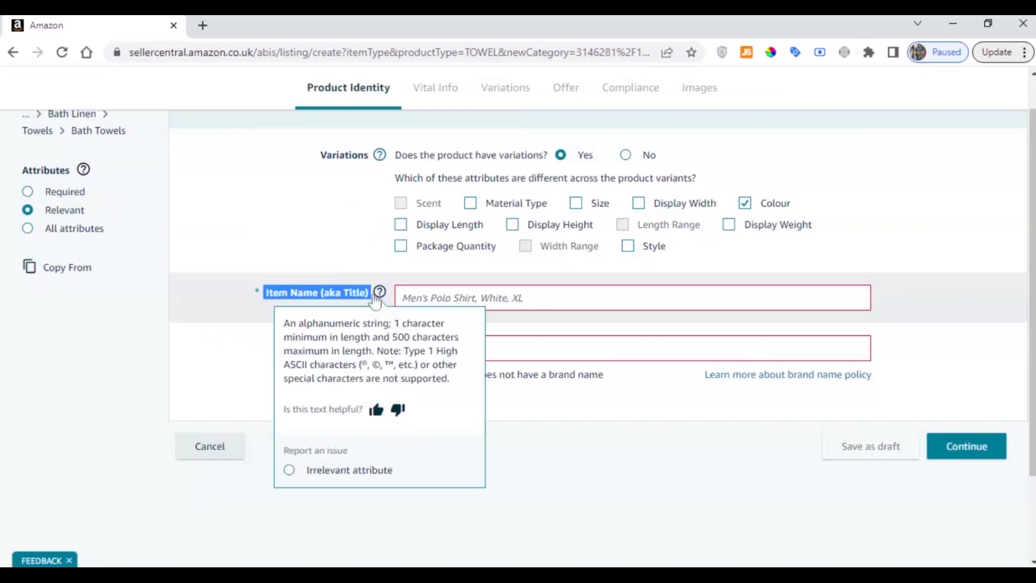
pyautogui.click(459, 298)
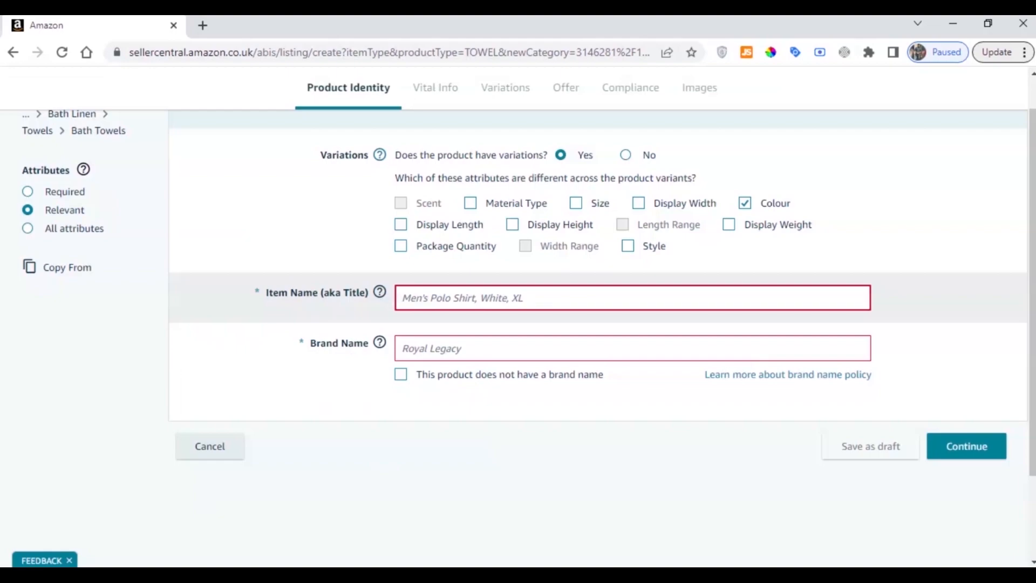
pyautogui.write('Ba')
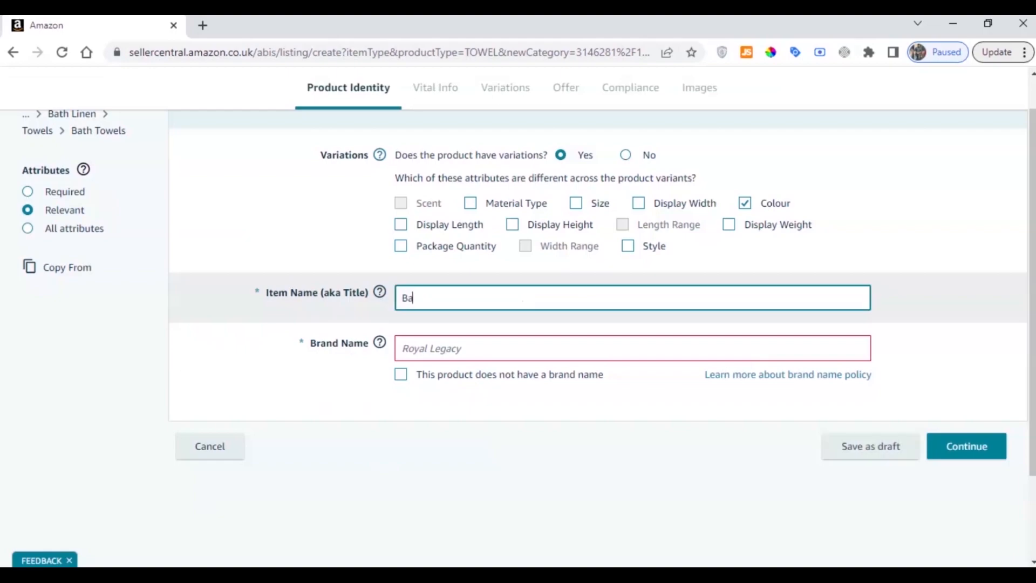
pyautogui.write('th Towel For Bathroom')
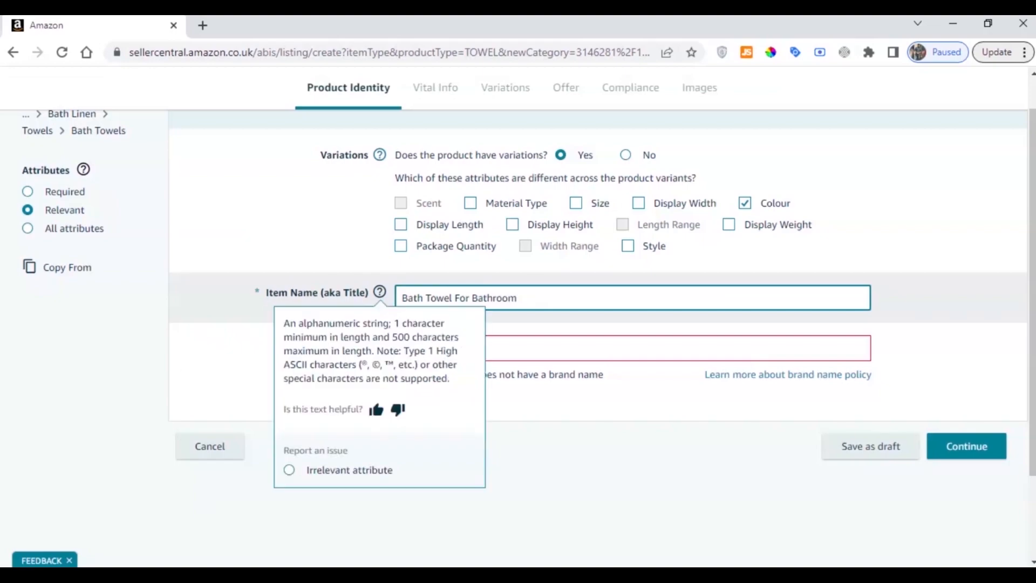
# Enter "N/A" as the brand name, leaving the no-brand option unchecked, and continue to the vital information
pyautogui.click(453, 349)
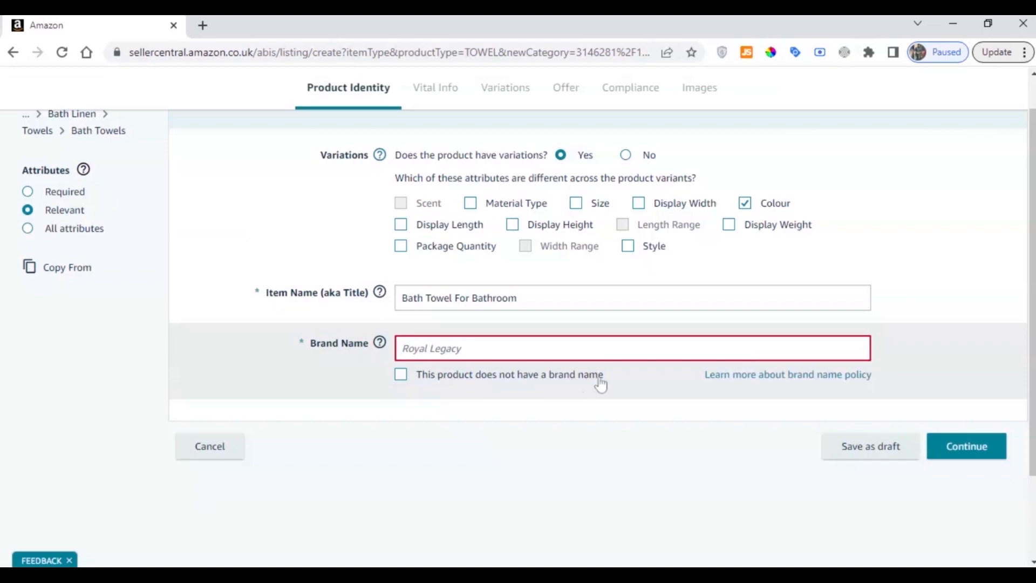
pyautogui.click(400, 379)
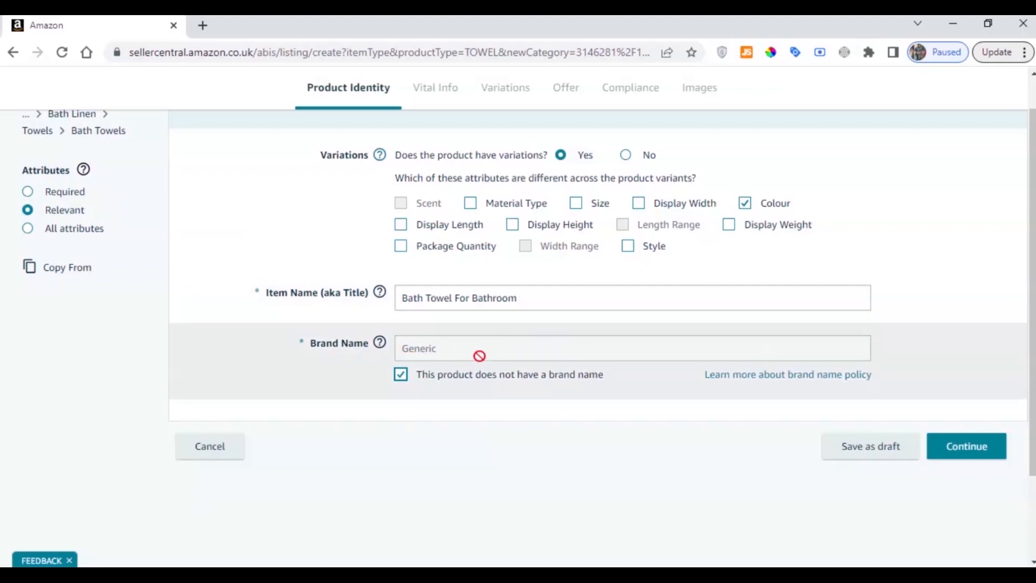
pyautogui.click(400, 376)
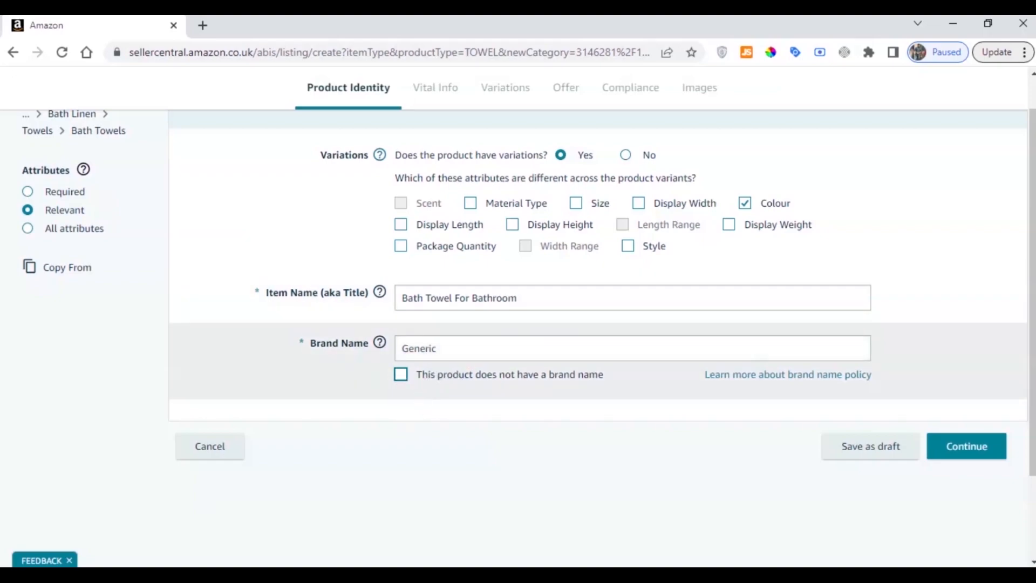
pyautogui.doubleClick(420, 349)
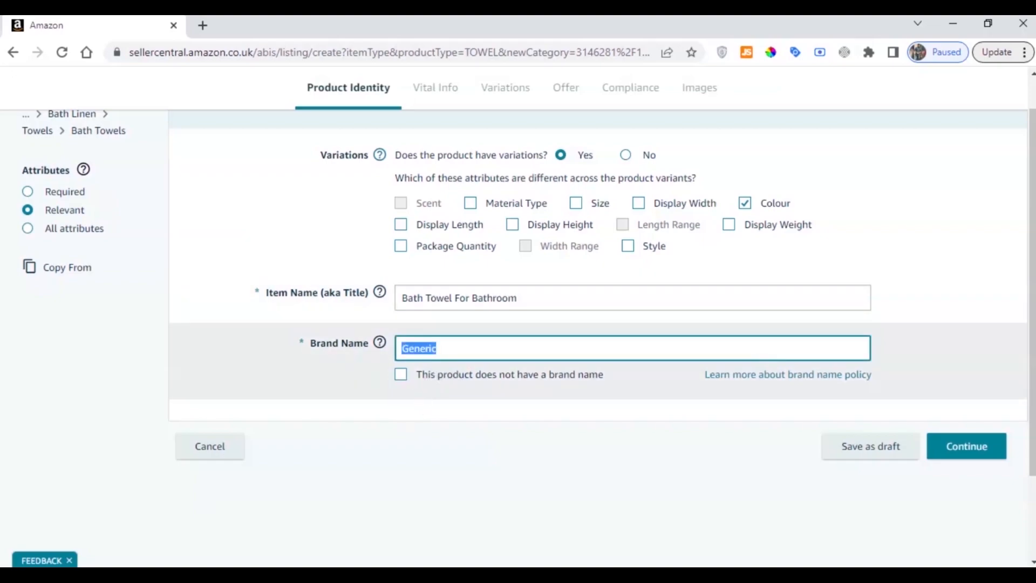
pyautogui.write('N/A')
pyautogui.click(474, 388)
pyautogui.click(993, 445)
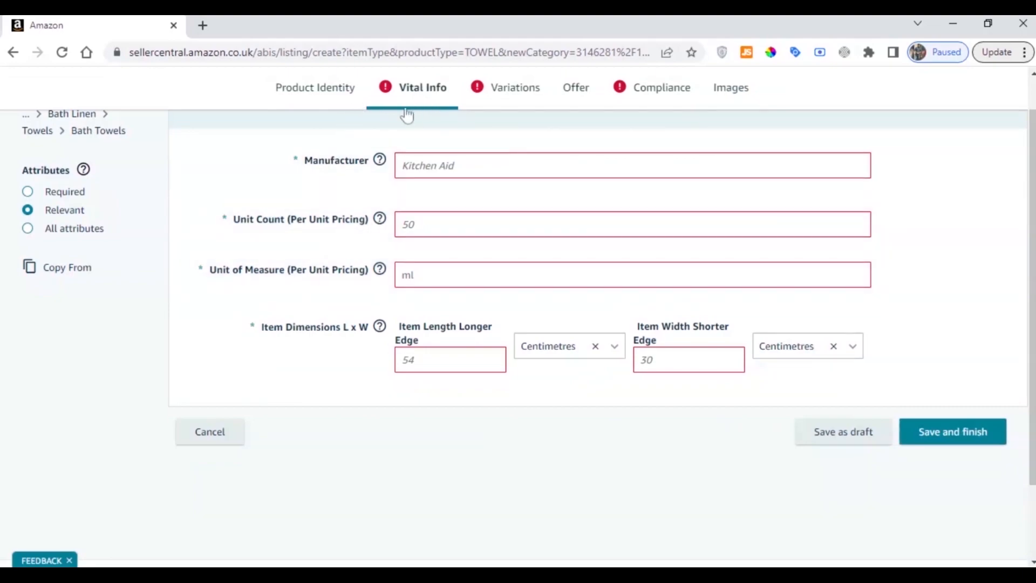
# Enter "Experts Towel Linens" as the product's manufacturer
pyautogui.click(401, 165)
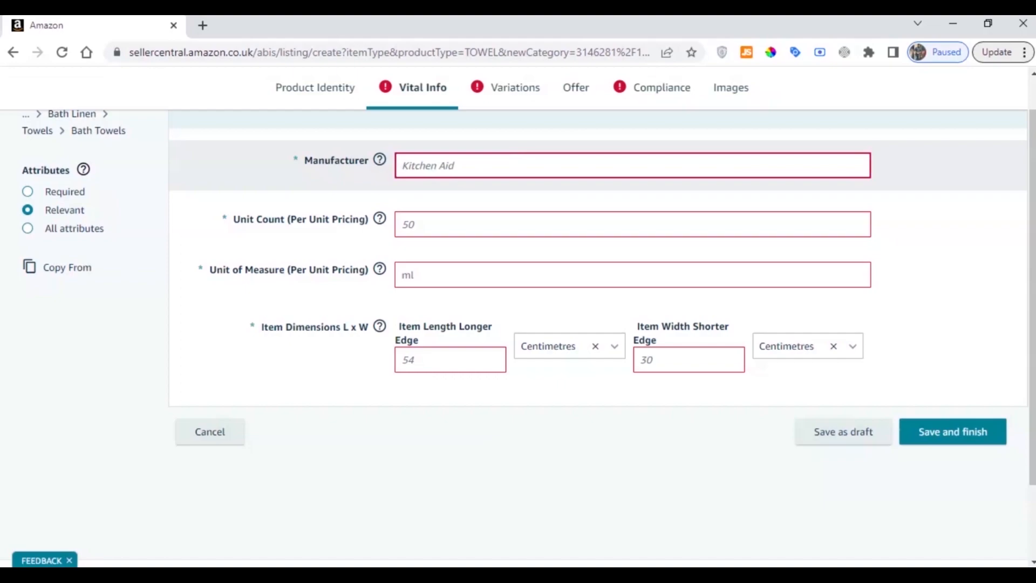
pyautogui.write('Extere')
pyautogui.press('BackSpace')
pyautogui.press('BackSpace')
pyautogui.press('BackSpace')
pyautogui.press('BackSpace')
pyautogui.write('pe')
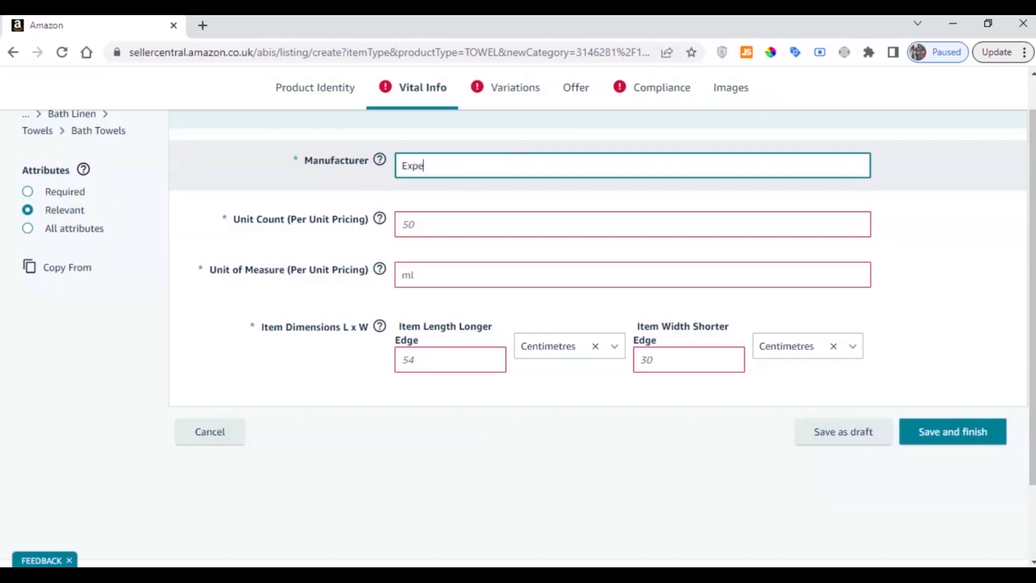
pyautogui.write('rts Towel Linens')
pyautogui.click(504, 183)
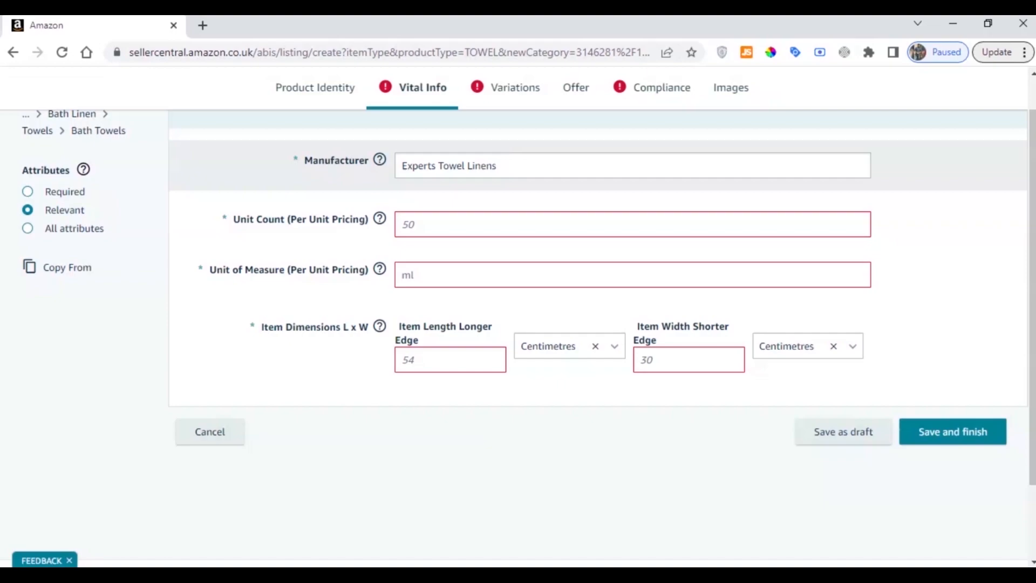
# Set the unit count to 1 and choose count as the unit of measure for per-unit pricing
pyautogui.moveTo(233, 219); pyautogui.dragTo(358, 220)
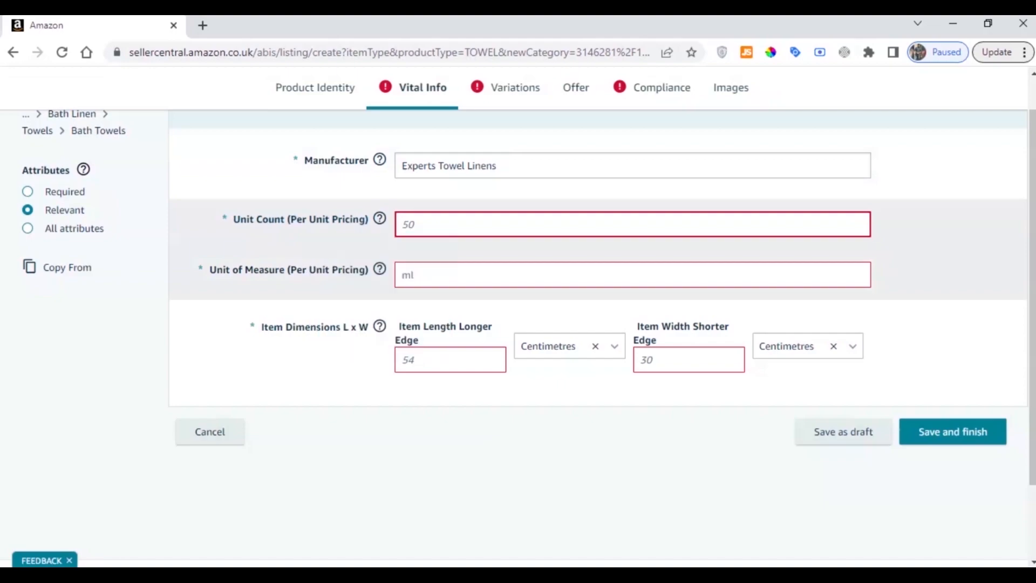
pyautogui.write('1')
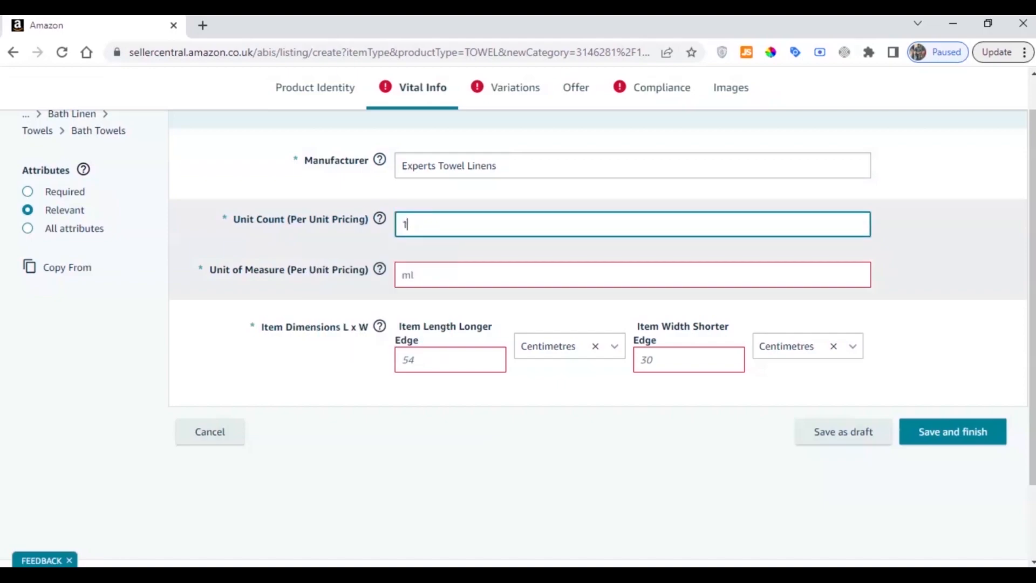
pyautogui.click(333, 243)
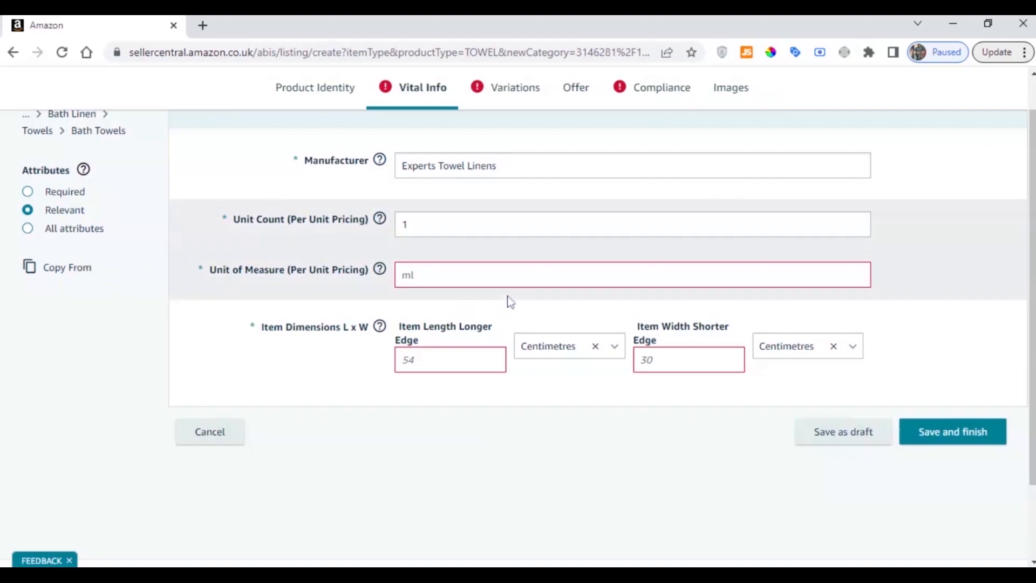
pyautogui.click(506, 281)
pyautogui.moveTo(263, 277)
pyautogui.moveTo(216, 274); pyautogui.dragTo(366, 270)
pyautogui.click(281, 278)
pyautogui.click(399, 279)
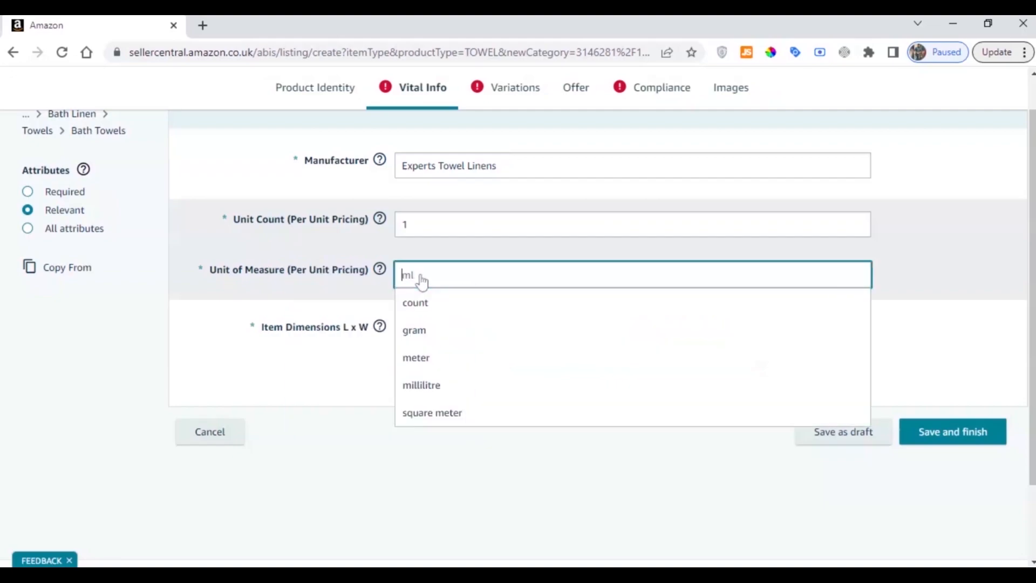
pyautogui.click(419, 309)
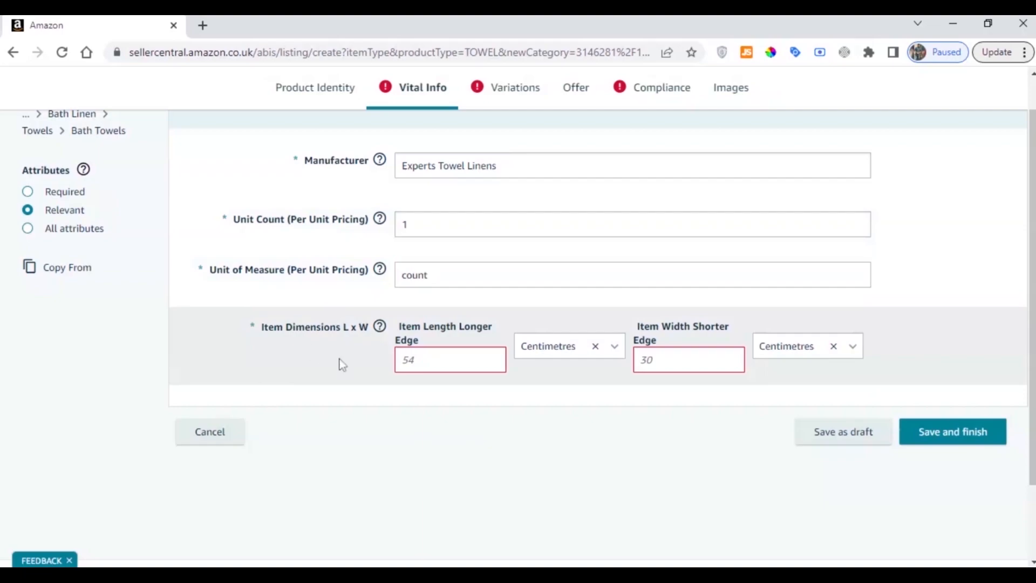
# Set the item dimensions to 30 centimetres for the longer-edge length and 40 centimetres for the shorter-edge width
pyautogui.click(446, 367)
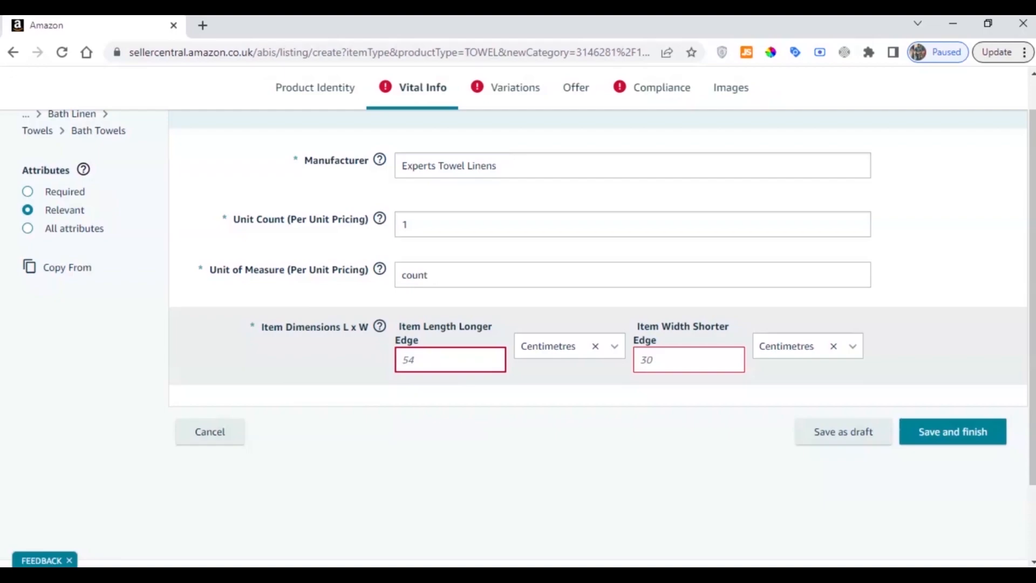
pyautogui.write('30')
pyautogui.click(641, 359)
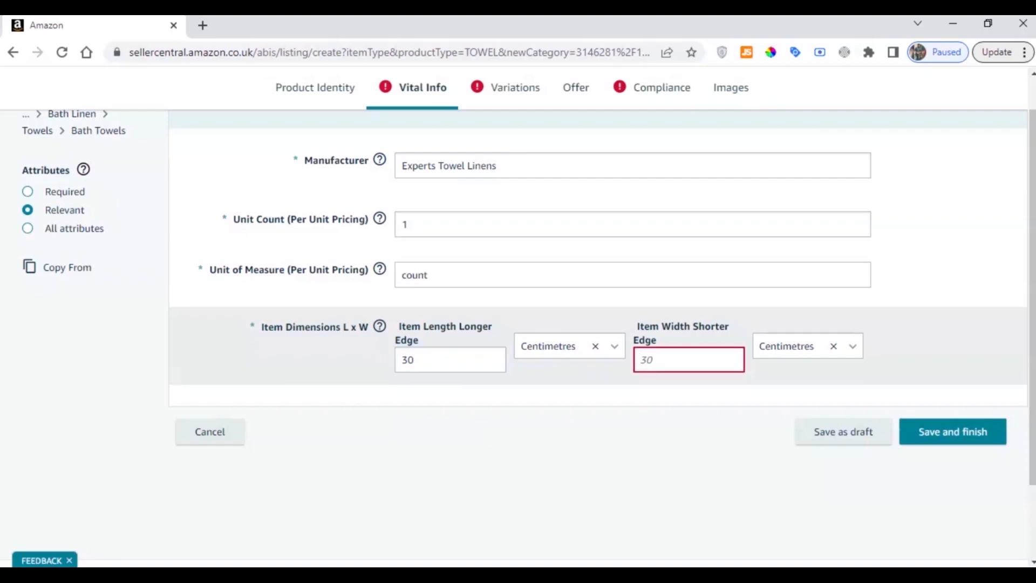
pyautogui.write('40')
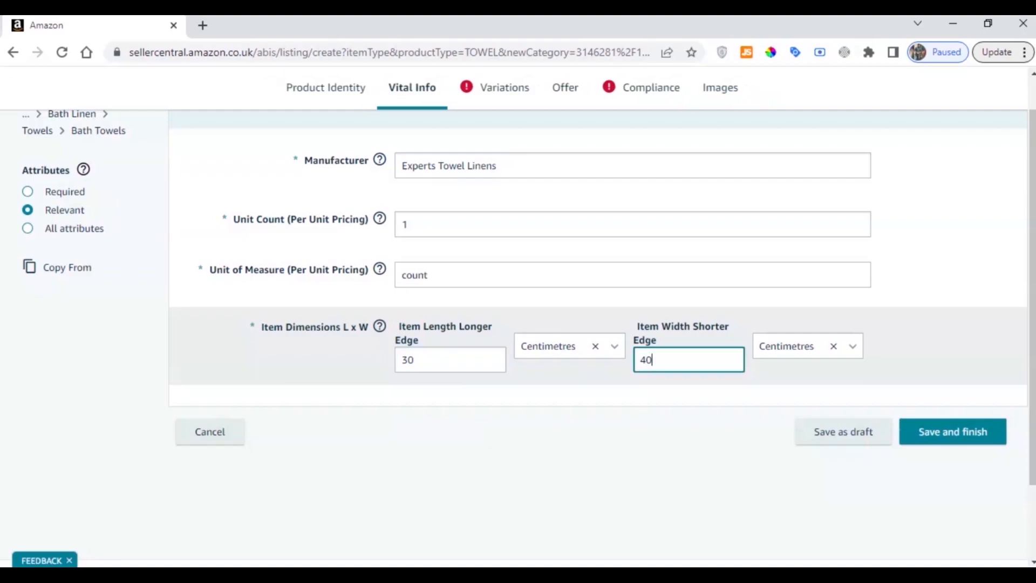
pyautogui.click(620, 384)
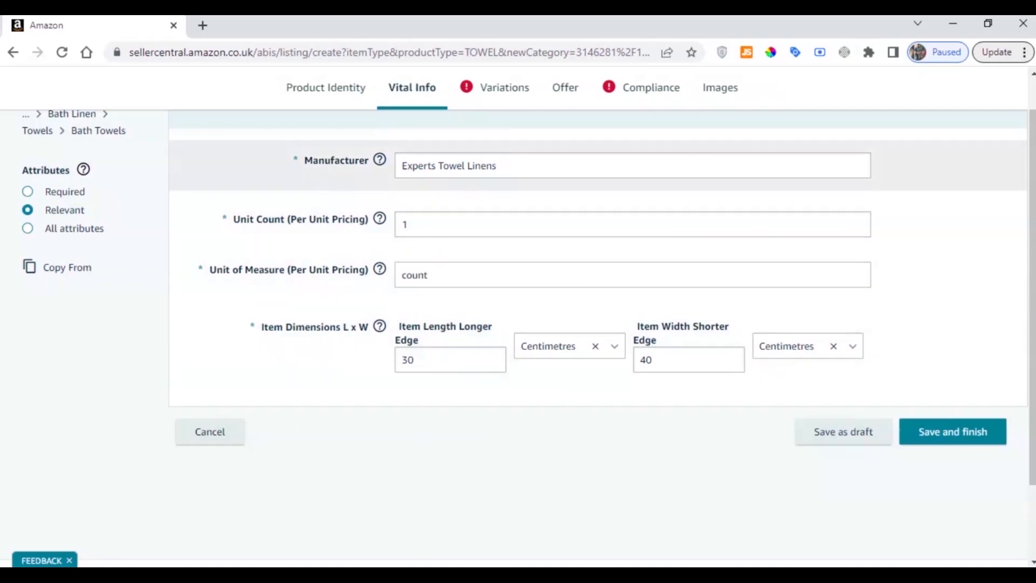
# Review the unit count, unit of measure and item dimensions entries in the vital information
pyautogui.moveTo(233, 220); pyautogui.dragTo(359, 231)
pyautogui.click(359, 231)
pyautogui.moveTo(246, 269); pyautogui.dragTo(378, 271)
pyautogui.click(372, 280)
pyautogui.moveTo(210, 269); pyautogui.dragTo(369, 270)
pyautogui.click(262, 343)
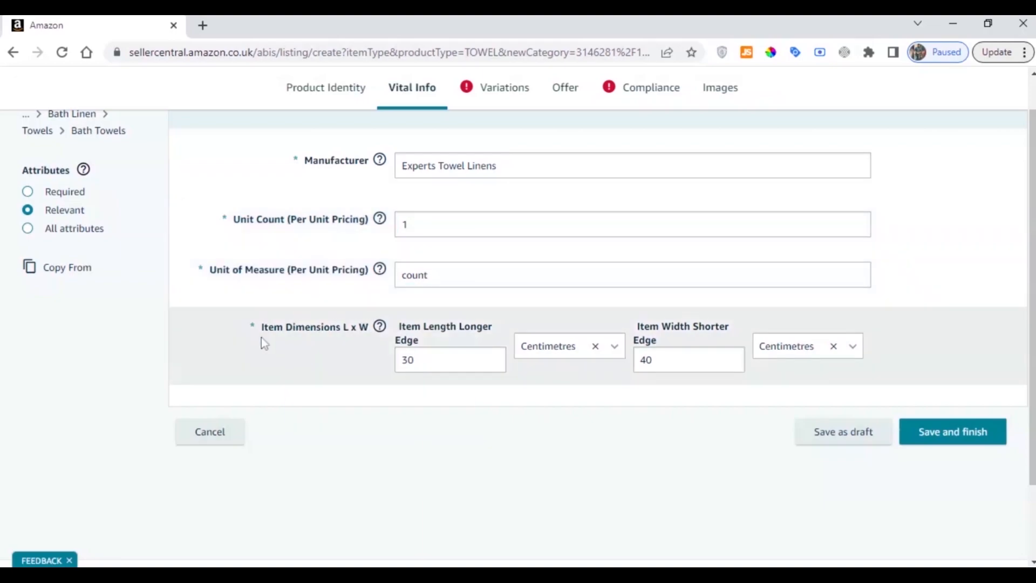
pyautogui.moveTo(259, 327); pyautogui.dragTo(369, 327)
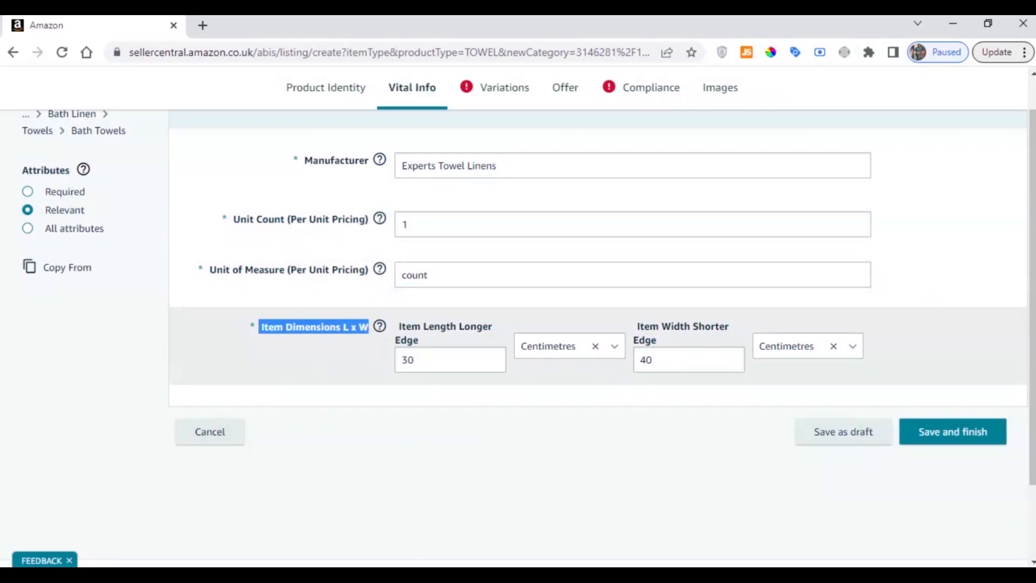
pyautogui.click(406, 383)
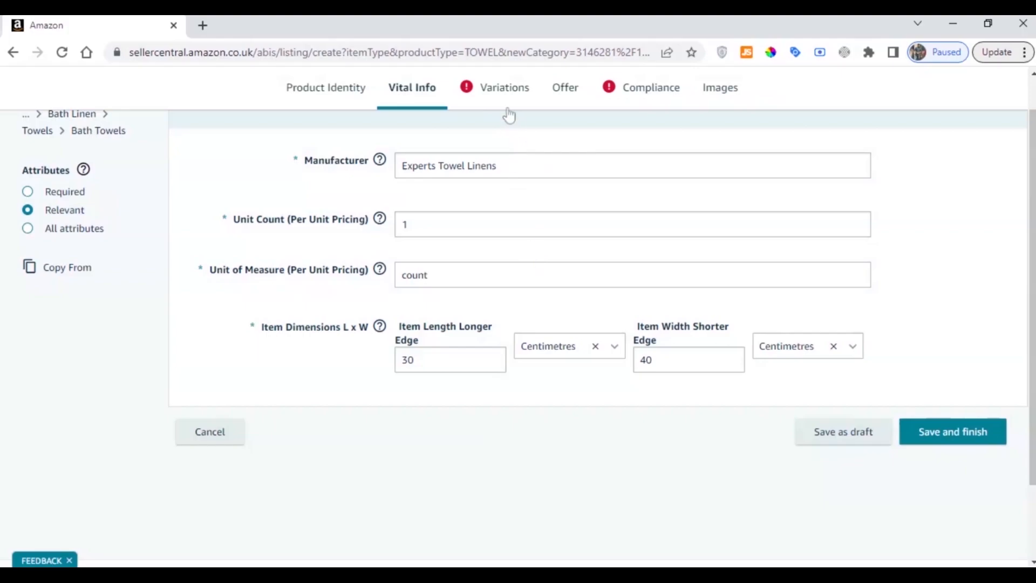
# Add White and Charcoal as the colour variants in the listing's variations
pyautogui.click(504, 92)
pyautogui.scroll(-2, 377, 302)
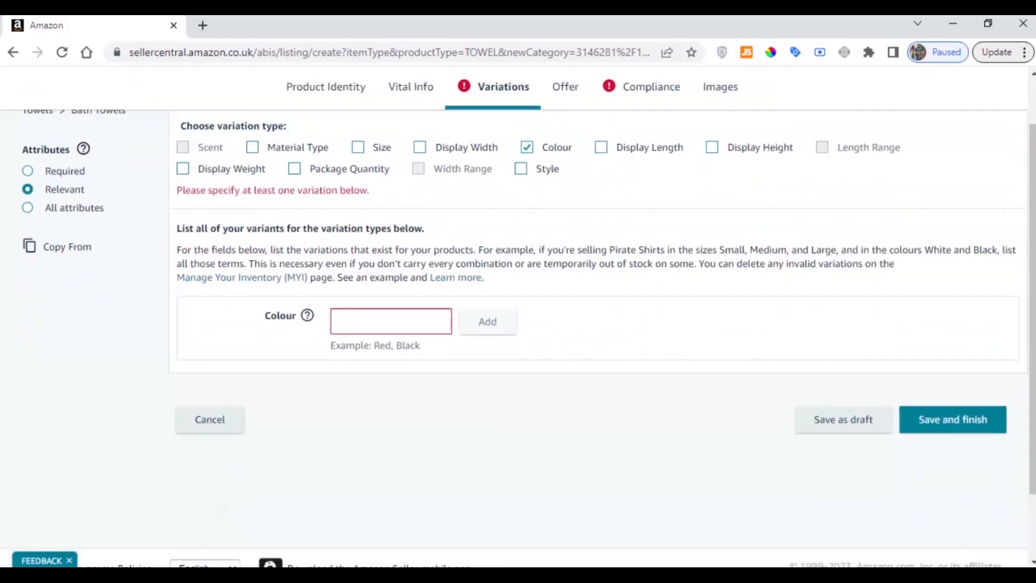
pyautogui.scroll(2, 343, 370)
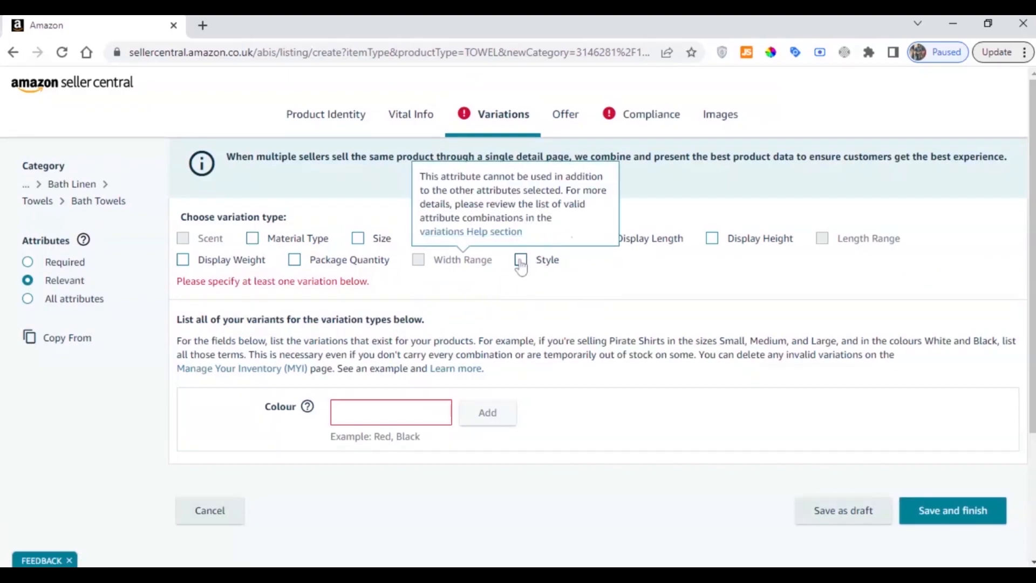
pyautogui.click(402, 412)
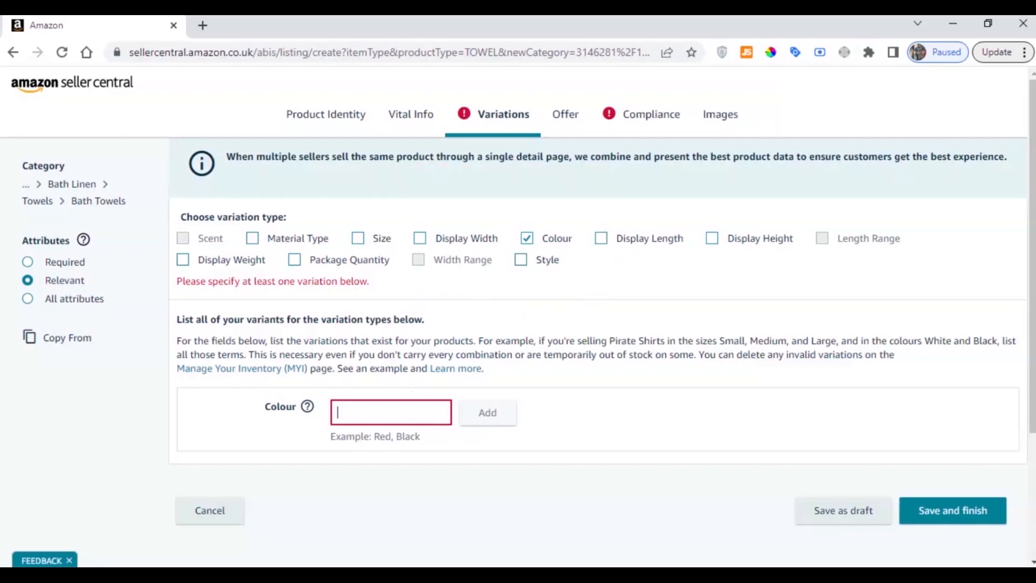
pyautogui.write('White')
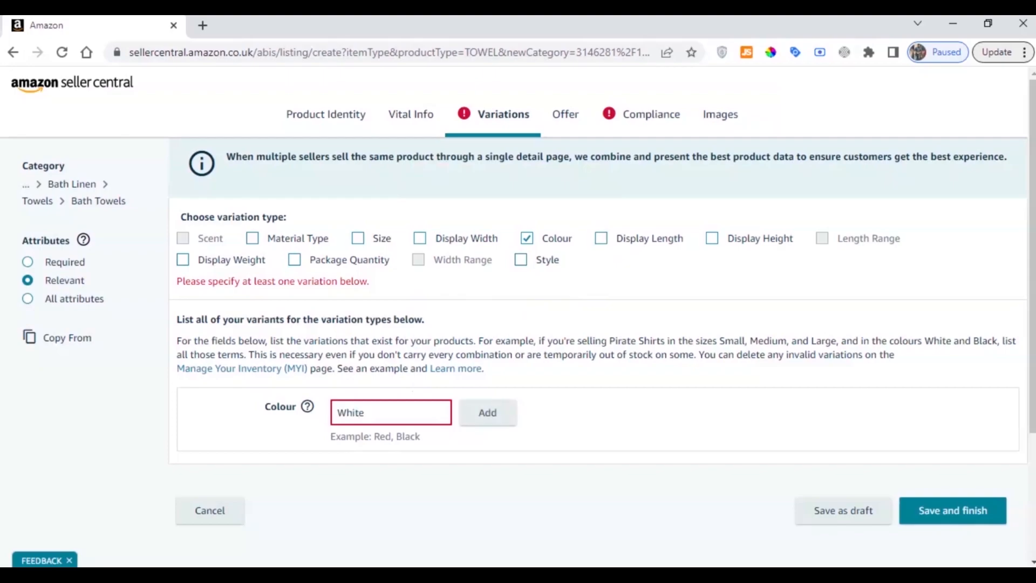
pyautogui.click(480, 413)
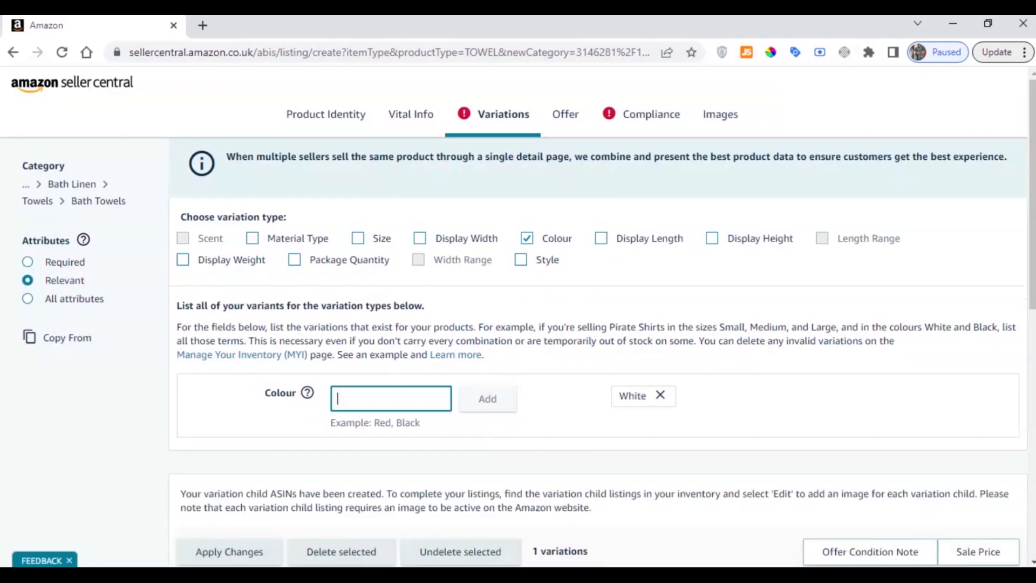
pyautogui.write('Charcoal')
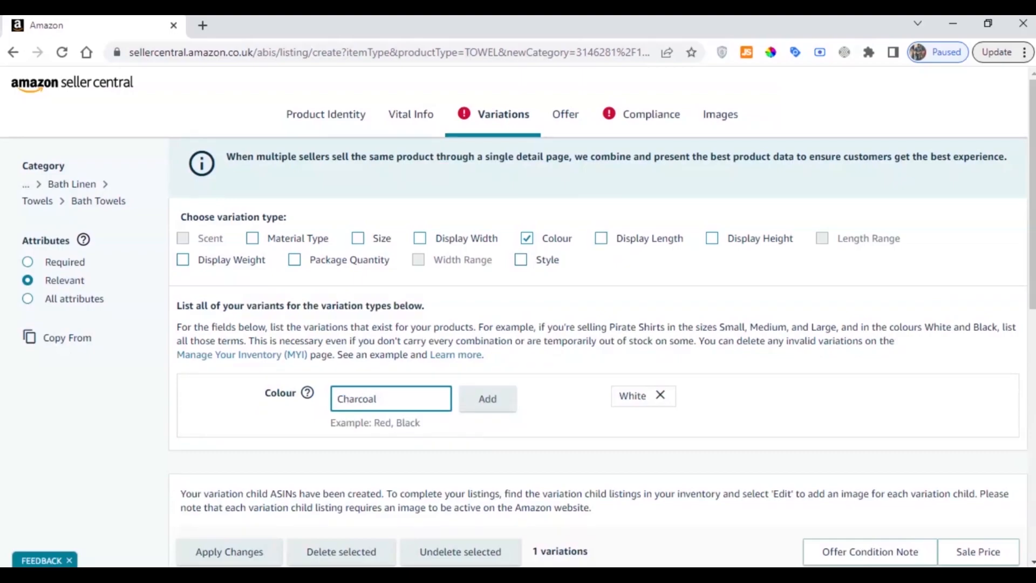
pyautogui.click(496, 408)
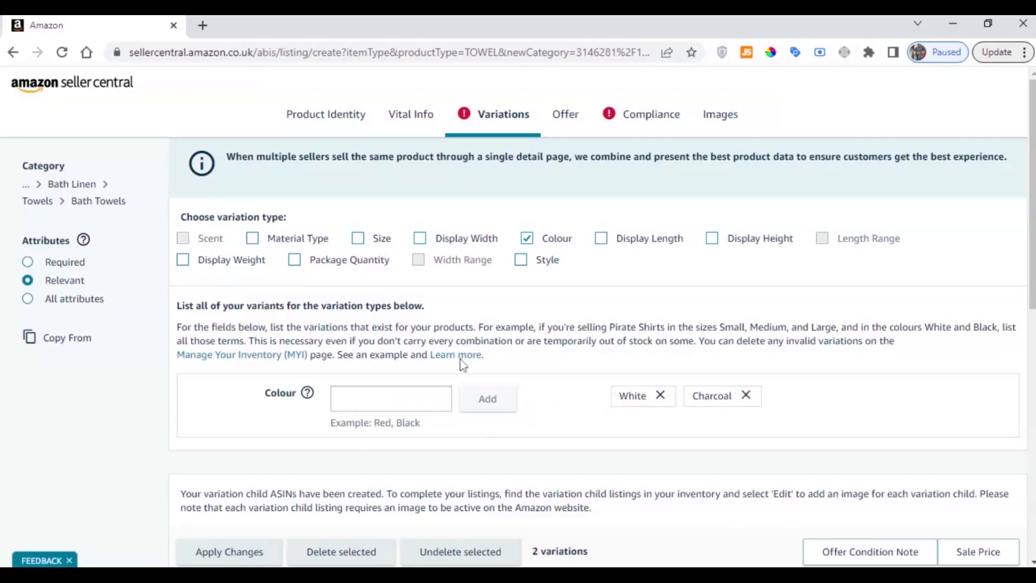
# Examine the variations table, checking the colour rows and the Seller SKU and Product ID columns
pyautogui.scroll(-2, 460, 357)
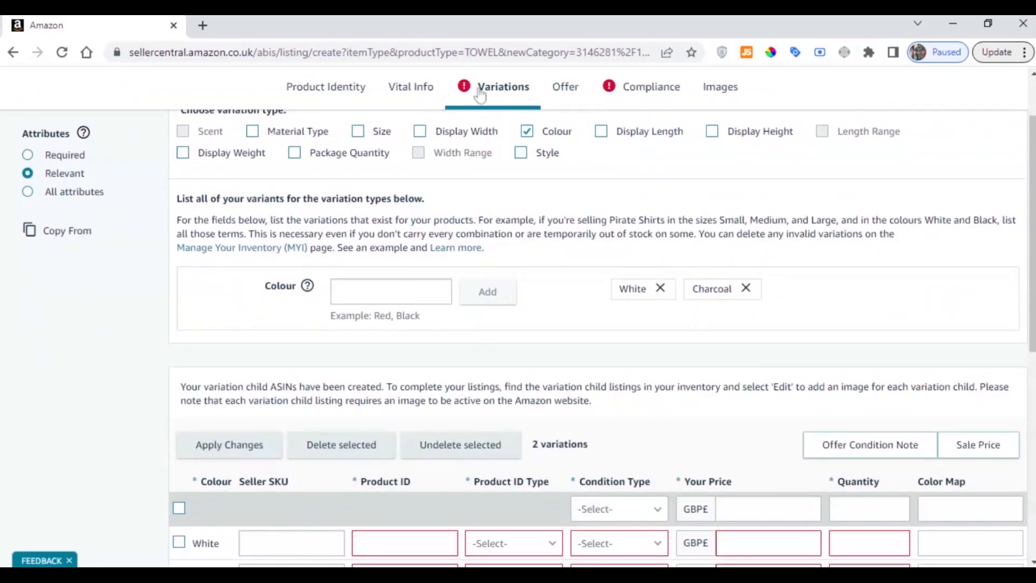
pyautogui.scroll(-3, 486, 119)
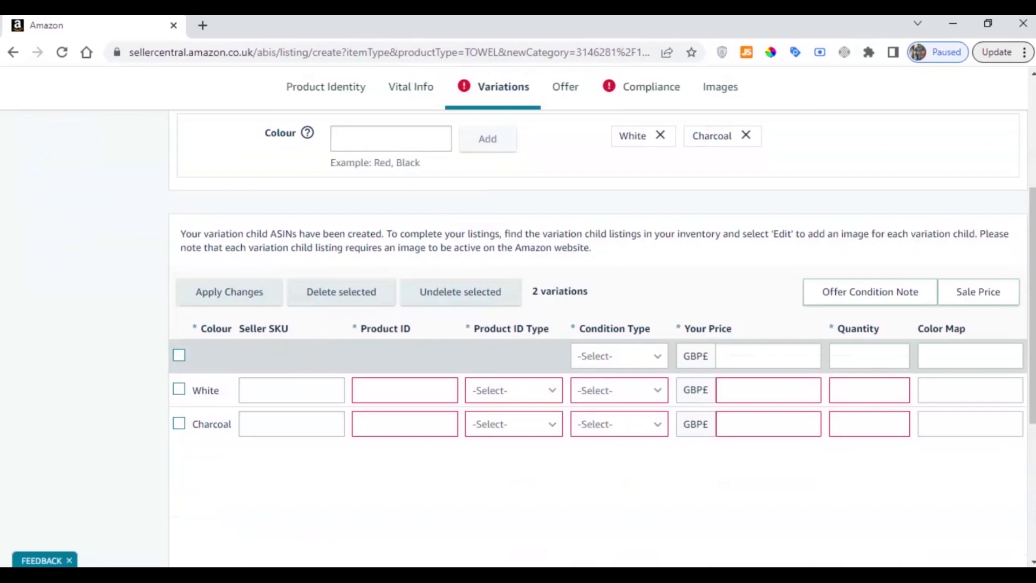
pyautogui.moveTo(200, 329); pyautogui.dragTo(232, 330)
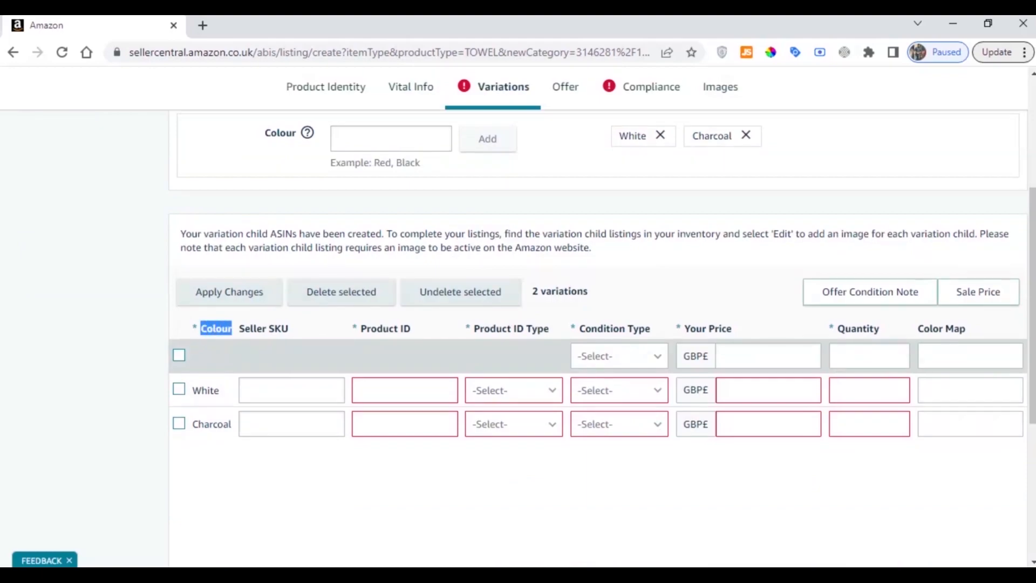
pyautogui.click(193, 395)
pyautogui.doubleClick(197, 396)
pyautogui.moveTo(192, 424); pyautogui.dragTo(236, 426)
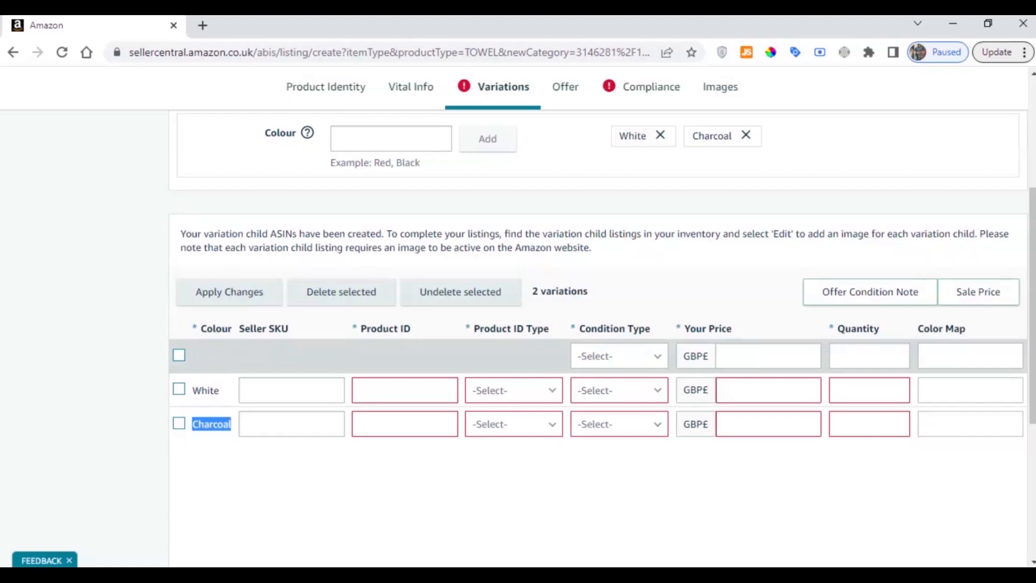
pyautogui.moveTo(238, 330); pyautogui.dragTo(309, 330)
pyautogui.click(288, 353)
pyautogui.click(291, 390)
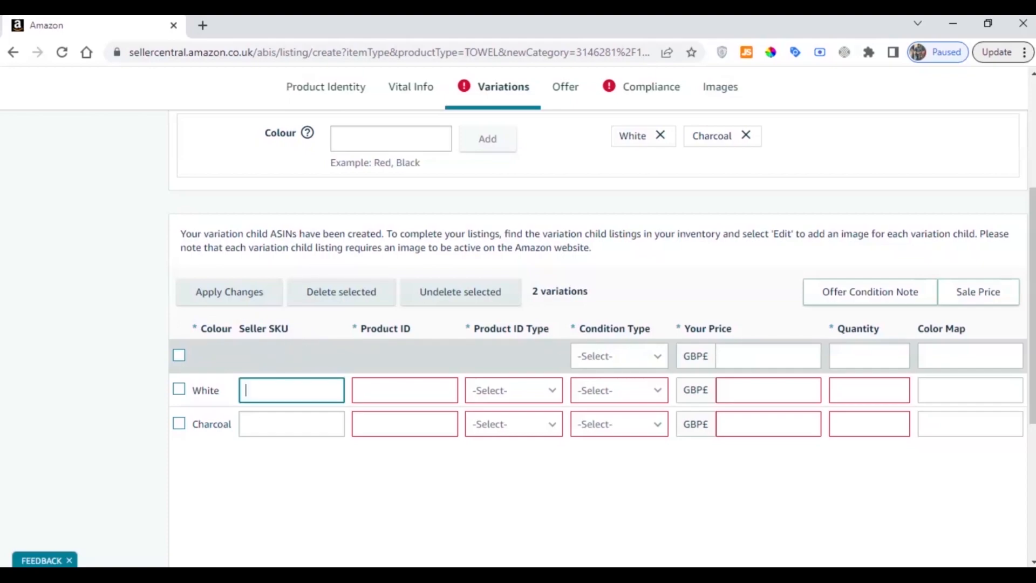
pyautogui.doubleClick(279, 329)
pyautogui.moveTo(295, 331); pyautogui.dragTo(269, 329)
pyautogui.click(274, 330)
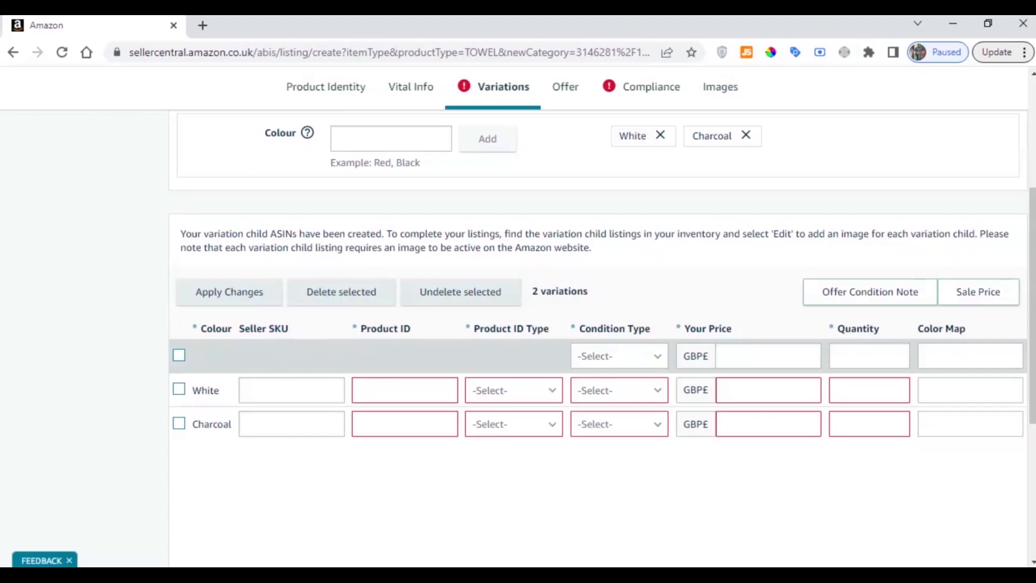
pyautogui.moveTo(359, 328); pyautogui.dragTo(411, 329)
pyautogui.click(410, 329)
pyautogui.moveTo(239, 328); pyautogui.dragTo(327, 332)
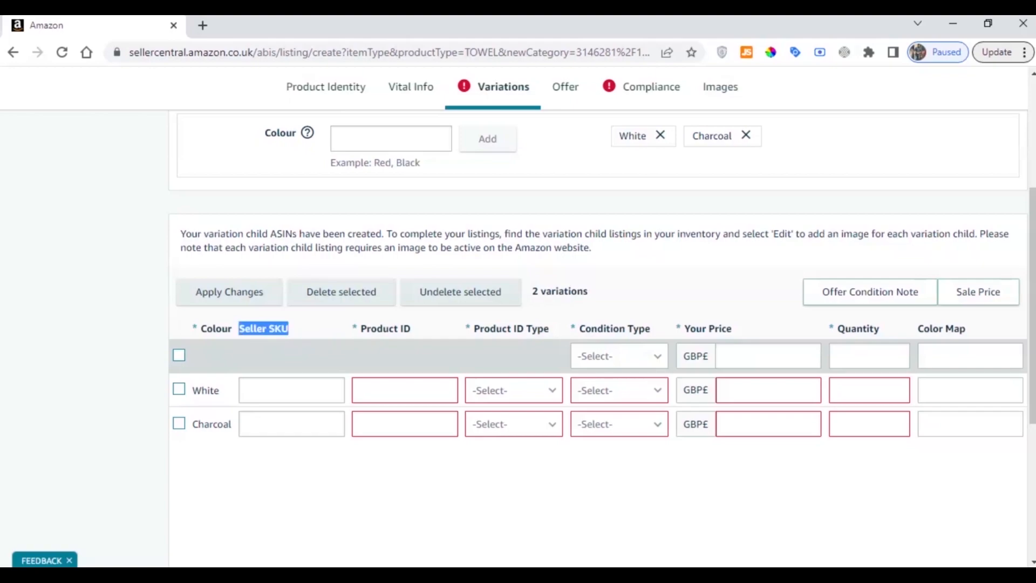
# Enter "White-Bath-Towel" as the seller SKU of the White variation
pyautogui.click(287, 383)
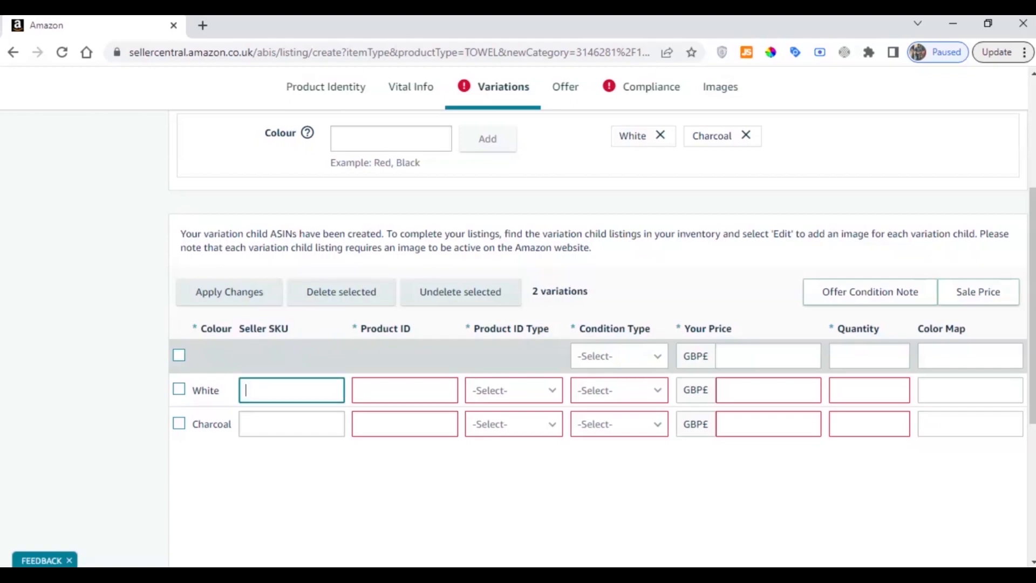
pyautogui.write('Whie')
pyautogui.write('e ')
pyautogui.write('-')
pyautogui.write('Bath')
pyautogui.write('-tO')
pyautogui.press('BackSpace')
pyautogui.press('BackSpace')
pyautogui.write('Towel')
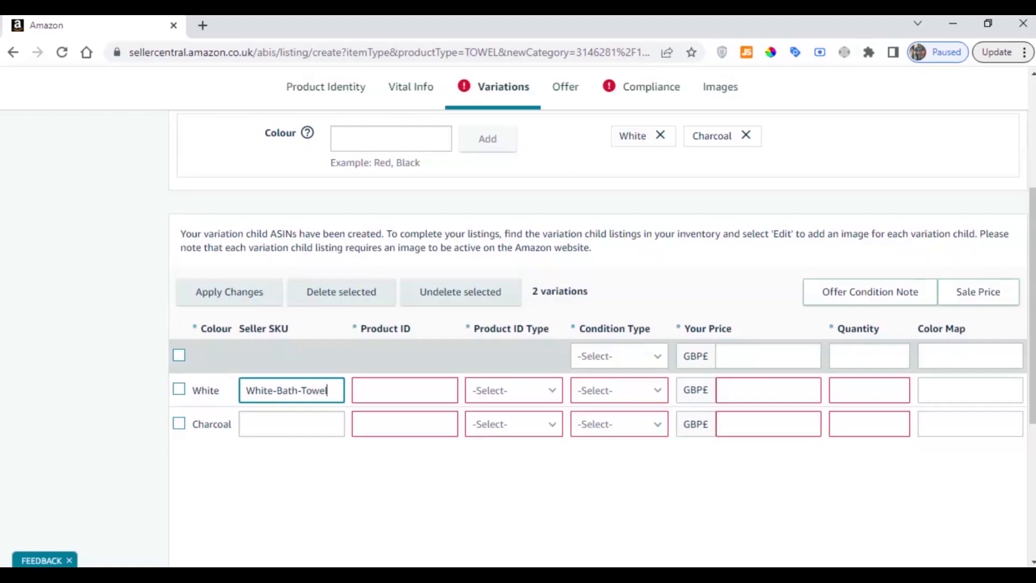
pyautogui.write('-Large')
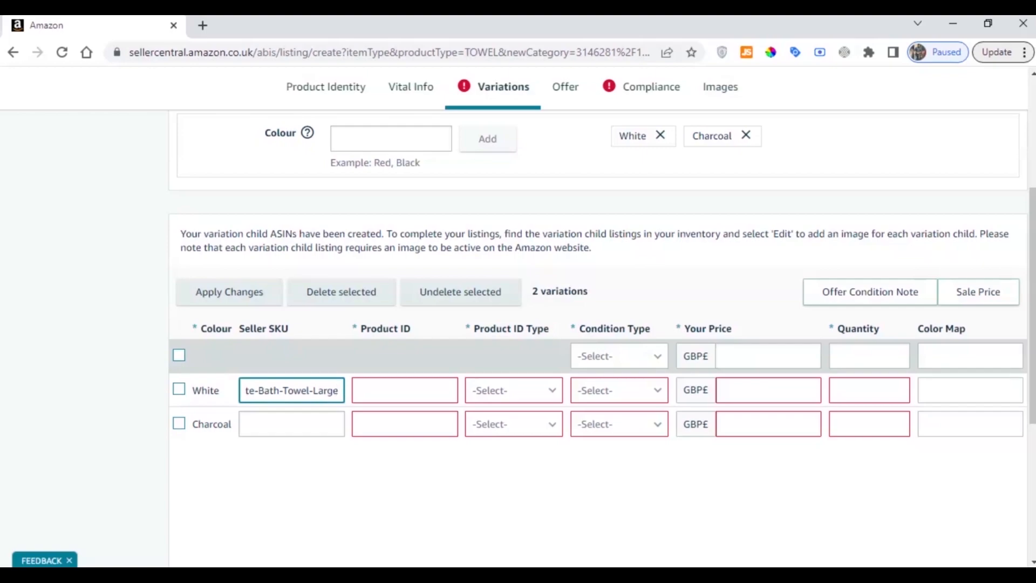
# Extend the White variation's seller SKU with "-Large" and enter "Charcoal-Bath-Towel-Large" as the Charcoal variation's seller SKU
pyautogui.tripleClick(296, 390)
pyautogui.hotkey('ctrl', 'c')
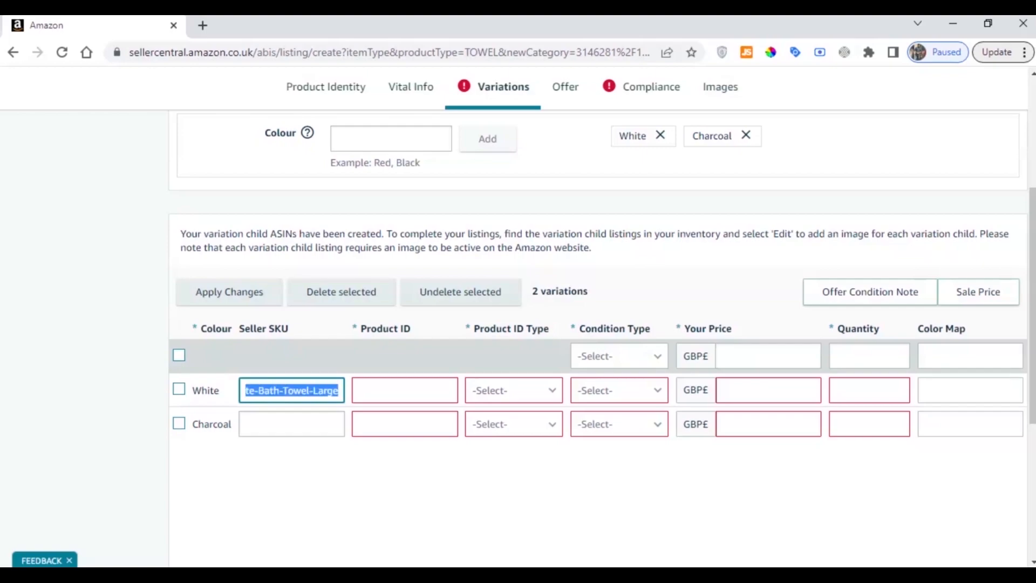
pyautogui.click(280, 425)
pyautogui.hotkey('ctrl', 'v')
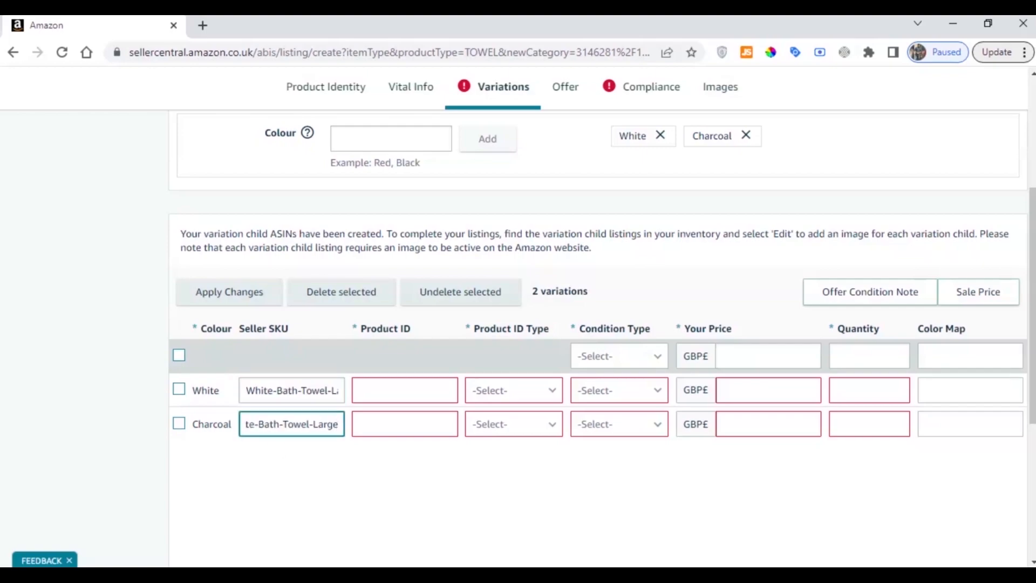
pyautogui.moveTo(338, 424); pyautogui.dragTo(194, 419)
pyautogui.click(252, 424)
pyautogui.doubleClick(259, 424)
pyautogui.write('Charcoal')
pyautogui.click(294, 467)
# Set the product ID type to EAN for both the White and Charcoal variations
pyautogui.moveTo(244, 328); pyautogui.dragTo(331, 338)
pyautogui.tripleClick(267, 328)
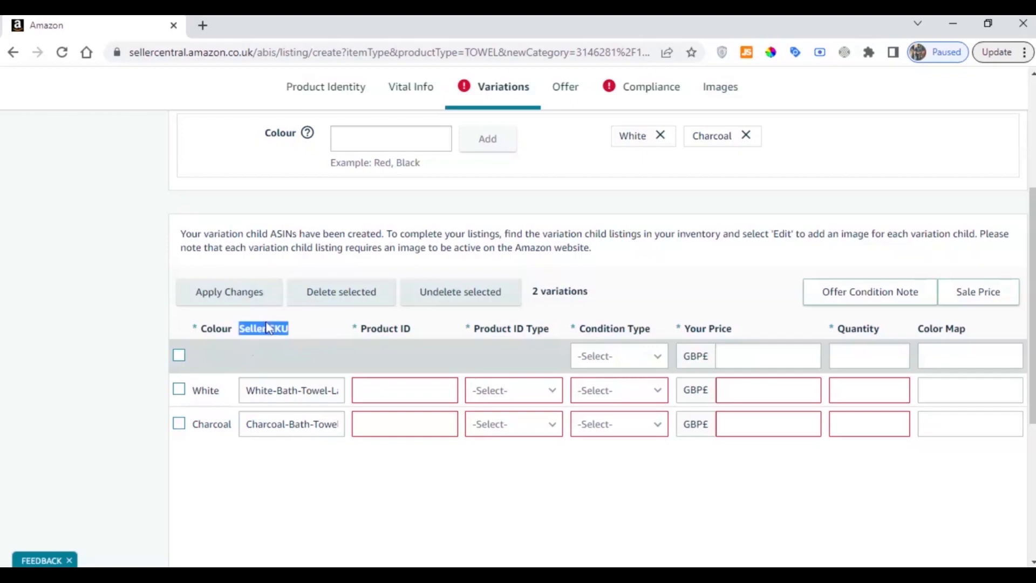
pyautogui.doubleClick(380, 328)
pyautogui.tripleClick(381, 328)
pyautogui.tripleClick(381, 328)
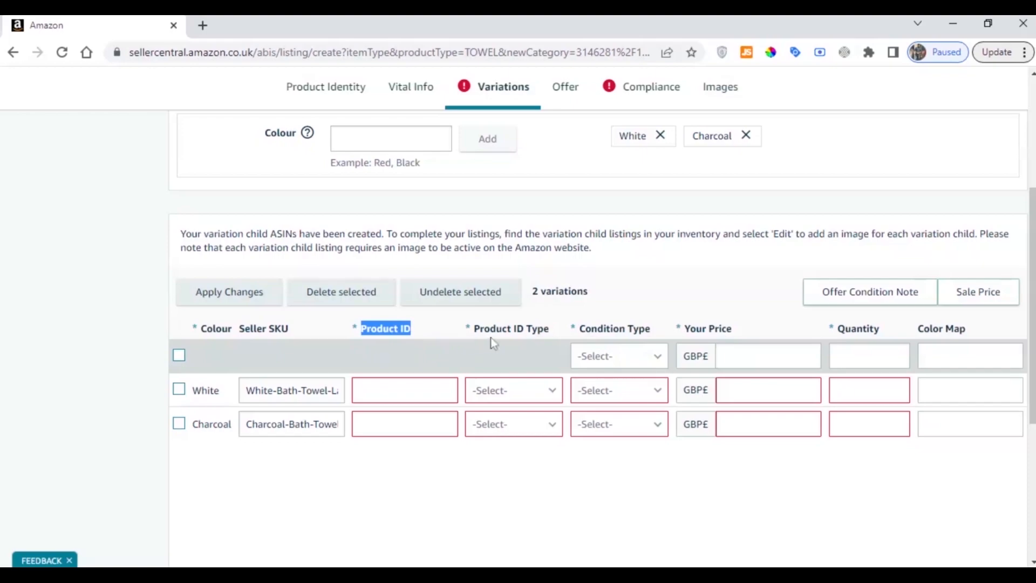
pyautogui.tripleClick(511, 328)
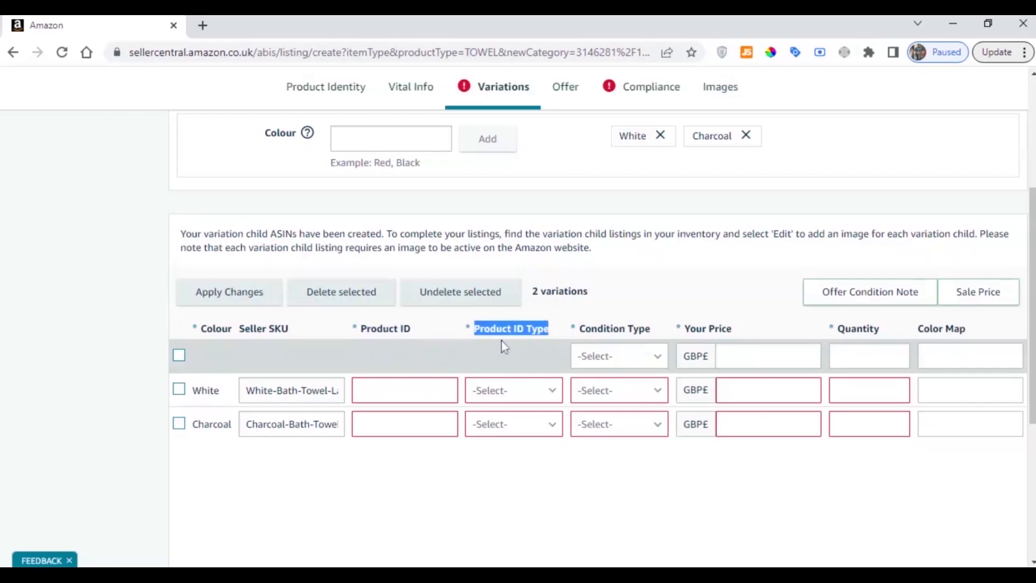
pyautogui.click(515, 398)
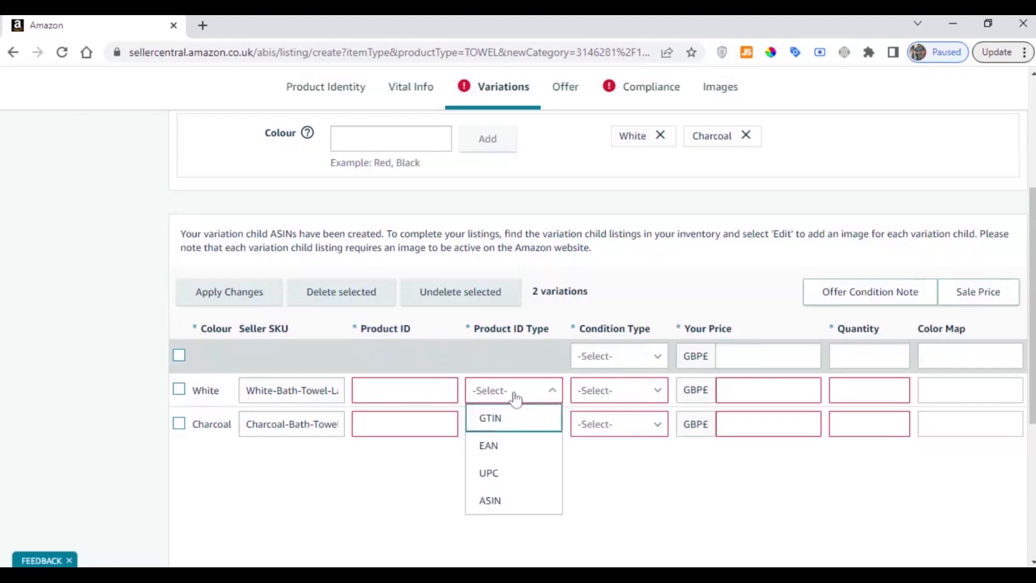
pyautogui.click(503, 453)
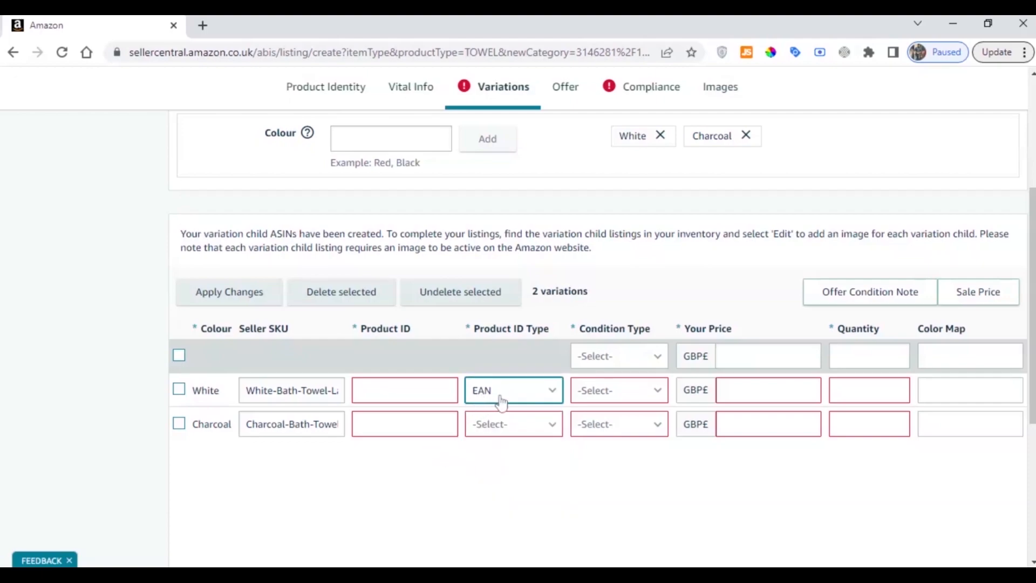
pyautogui.click(497, 424)
pyautogui.click(498, 479)
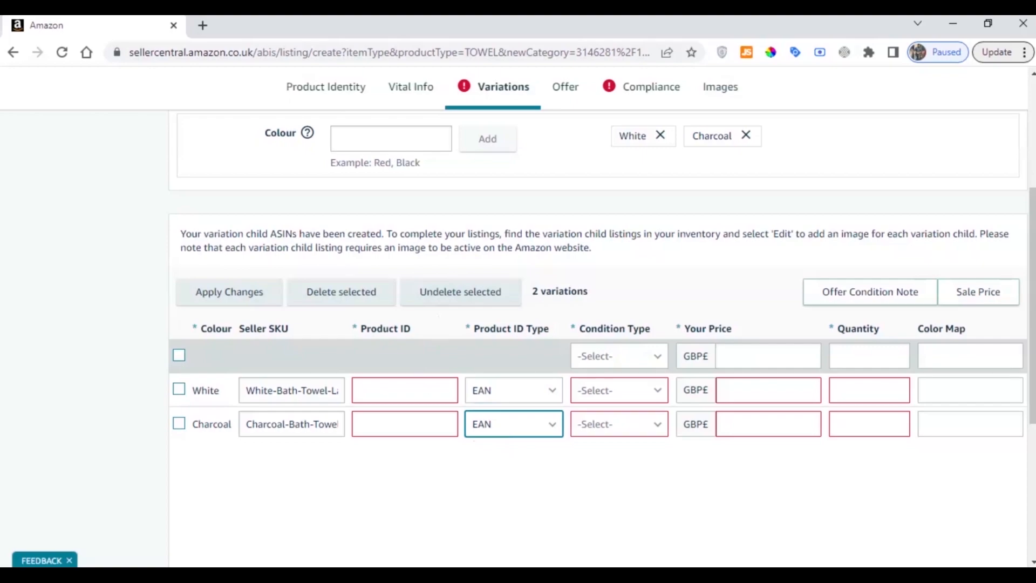
# Search Google for "gs1" in a new browser tab and read the GS1 page about getting a barcode/GTIN
pyautogui.click(203, 25)
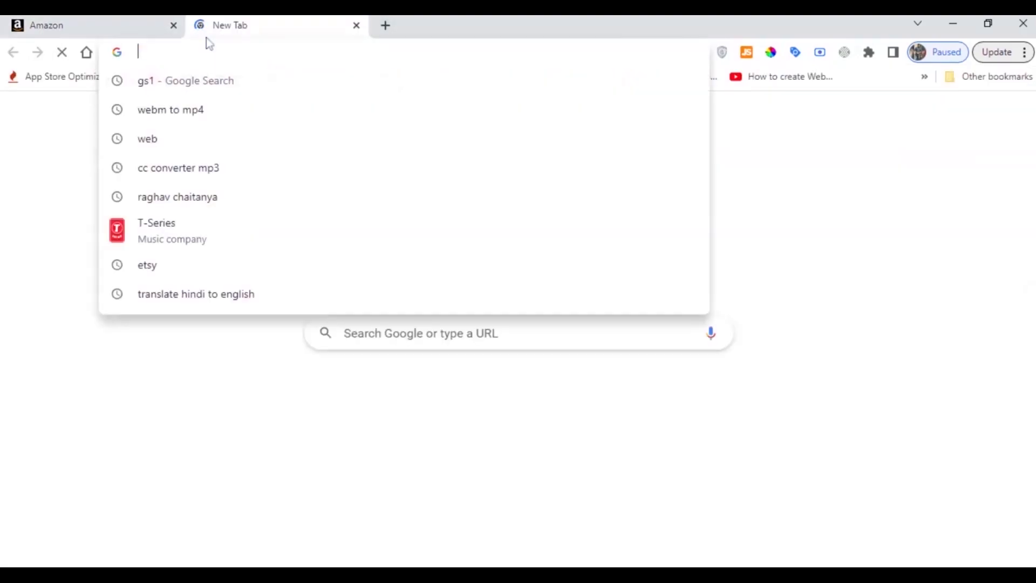
pyautogui.write('goog')
pyautogui.press('Return')
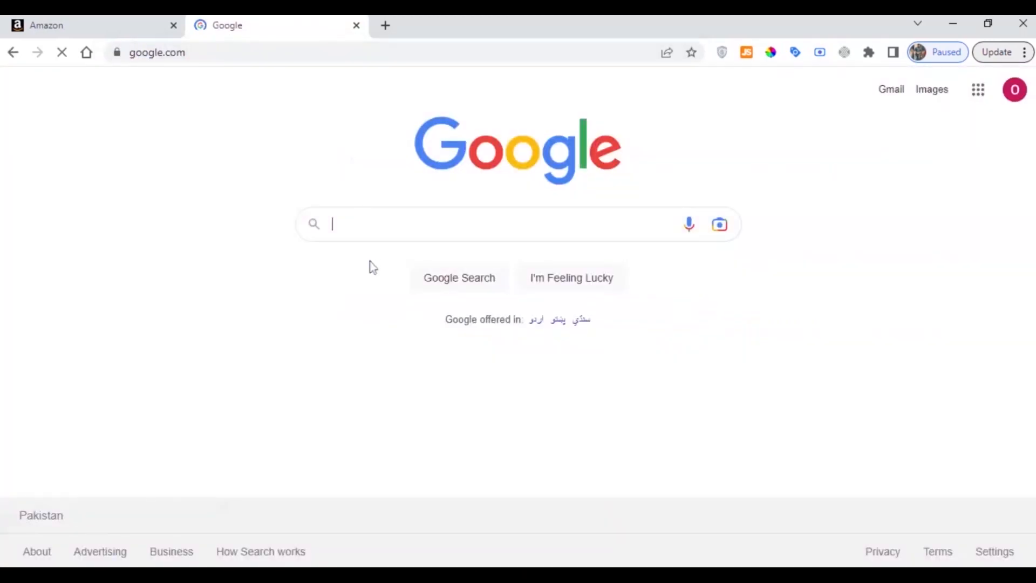
pyautogui.click(373, 225)
pyautogui.write('gs1')
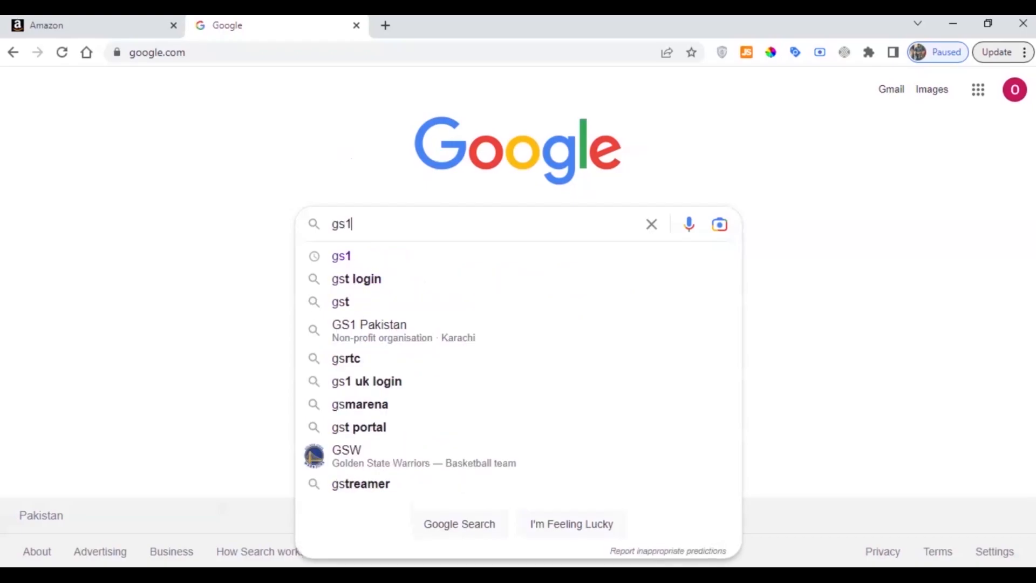
pyautogui.press('Return')
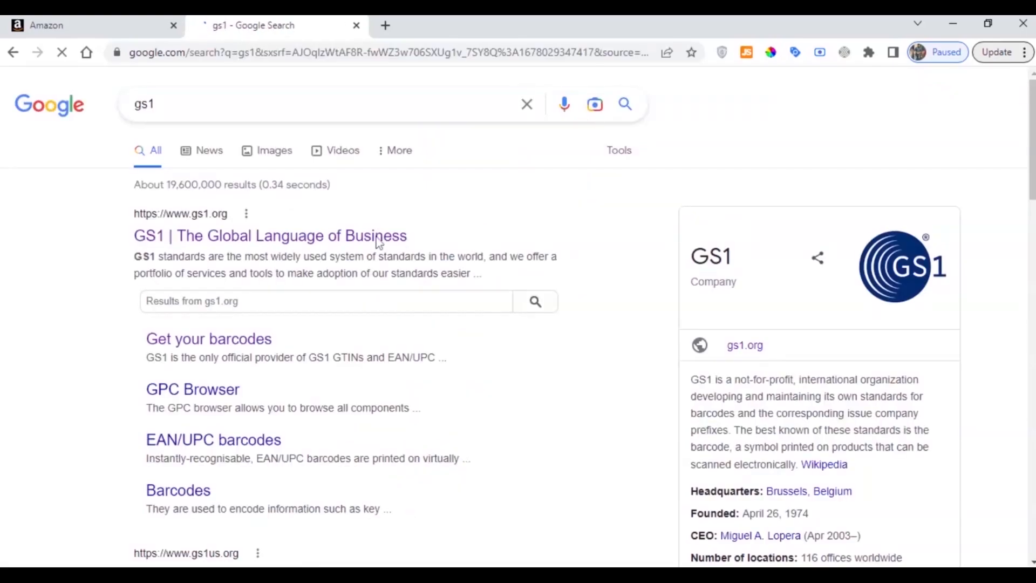
pyautogui.click(340, 243)
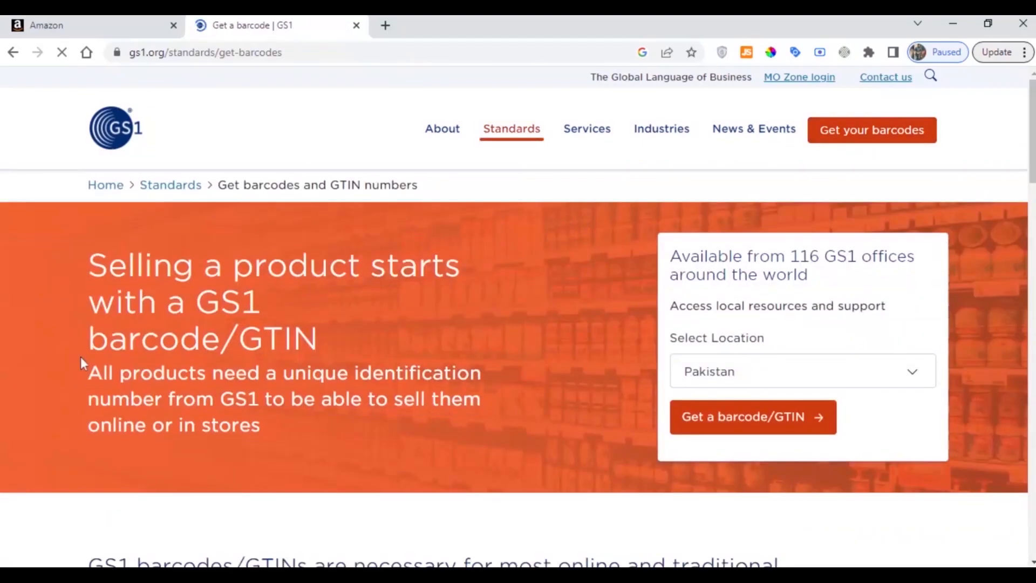
pyautogui.moveTo(89, 373); pyautogui.dragTo(274, 437)
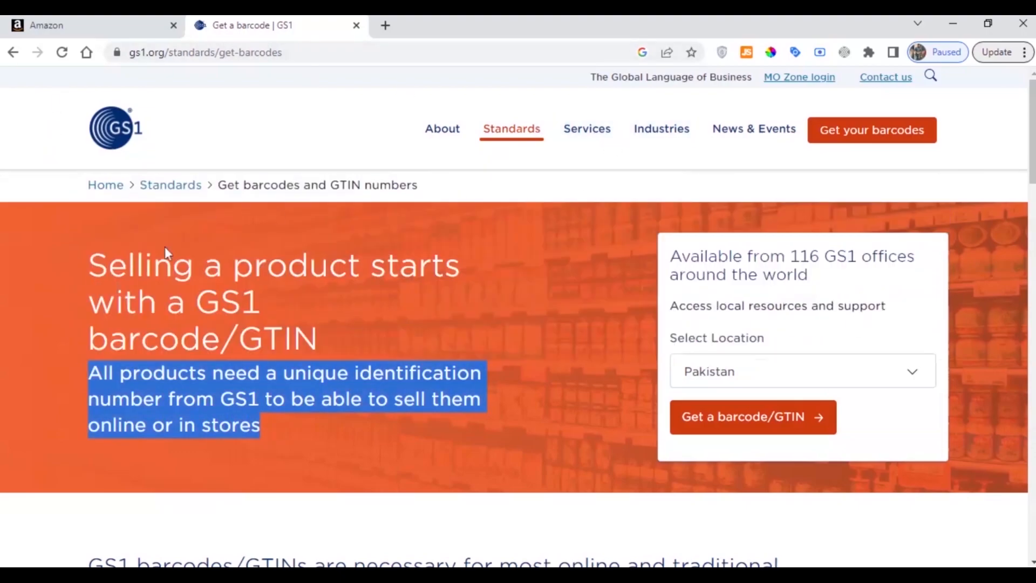
pyautogui.click(92, 25)
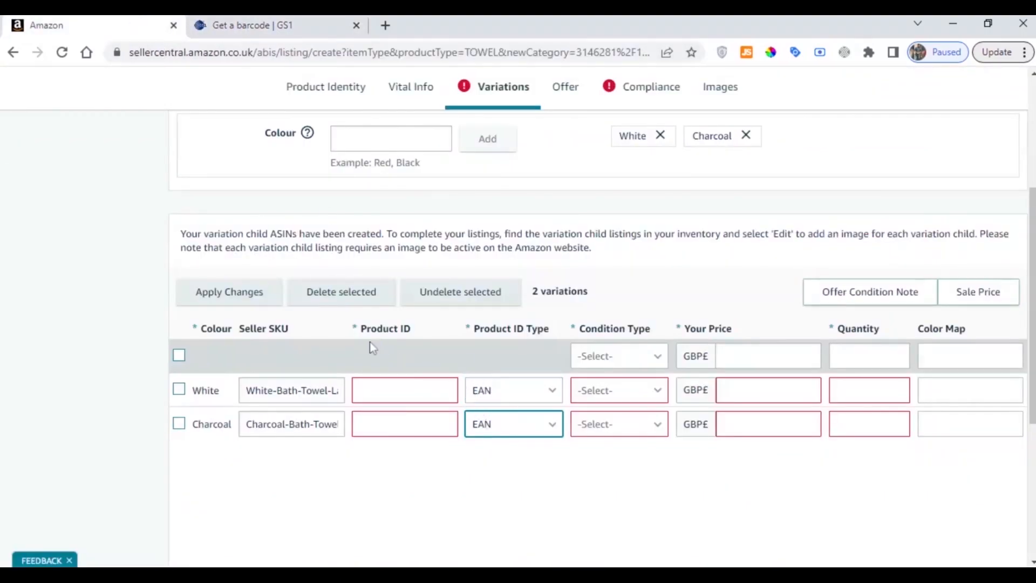
pyautogui.moveTo(358, 329); pyautogui.dragTo(573, 333)
pyautogui.click(456, 337)
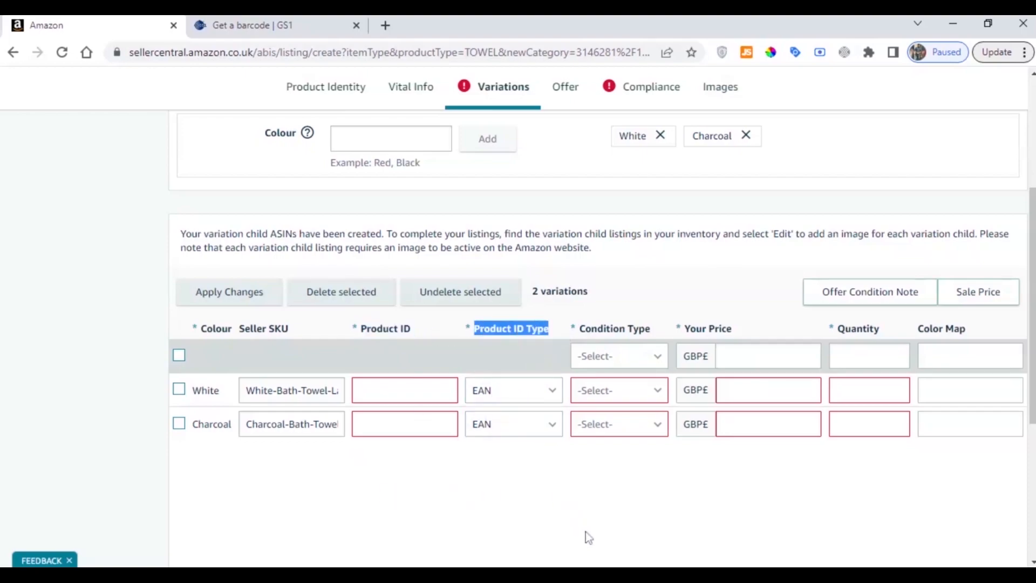
pyautogui.click(720, 573)
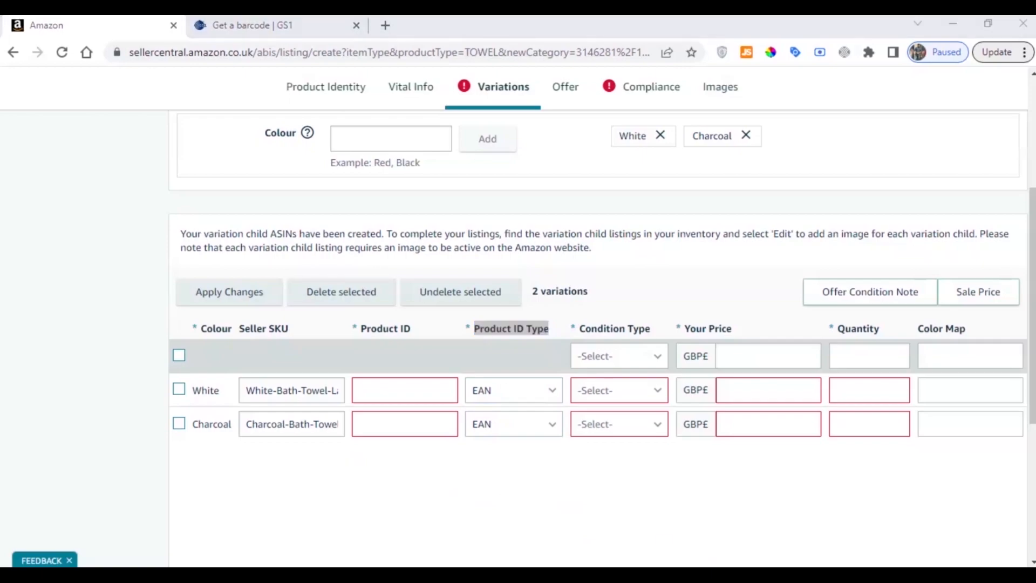
pyautogui.click(314, 291)
pyautogui.click(404, 390)
pyautogui.hotkey('ctrl', 'v')
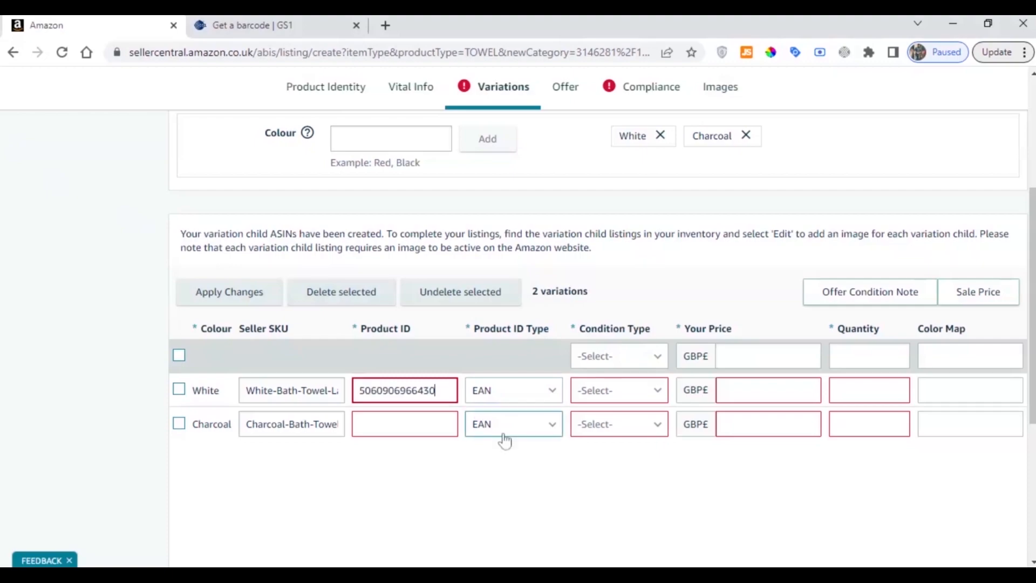
pyautogui.click(669, 573)
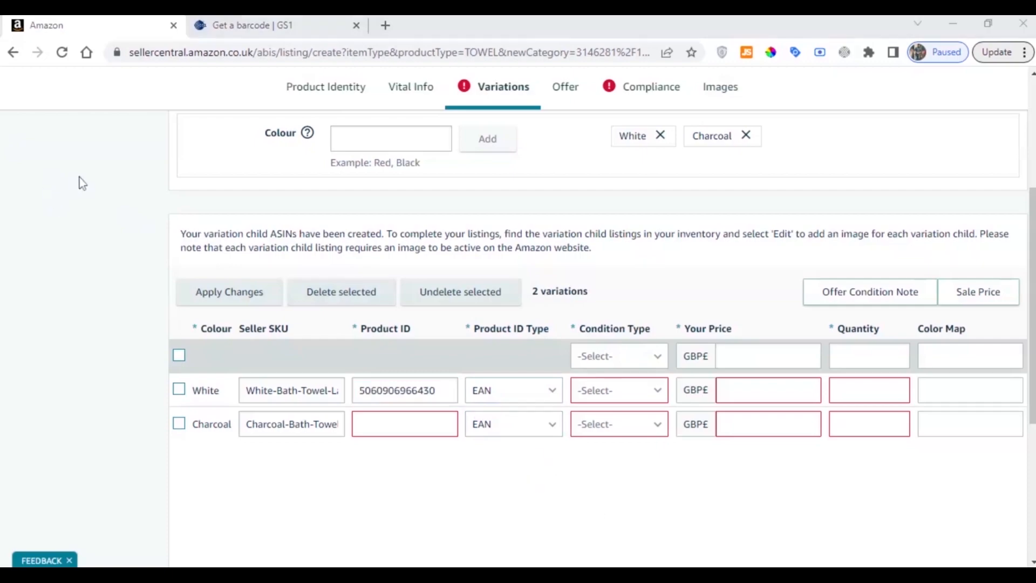
pyautogui.click(426, 425)
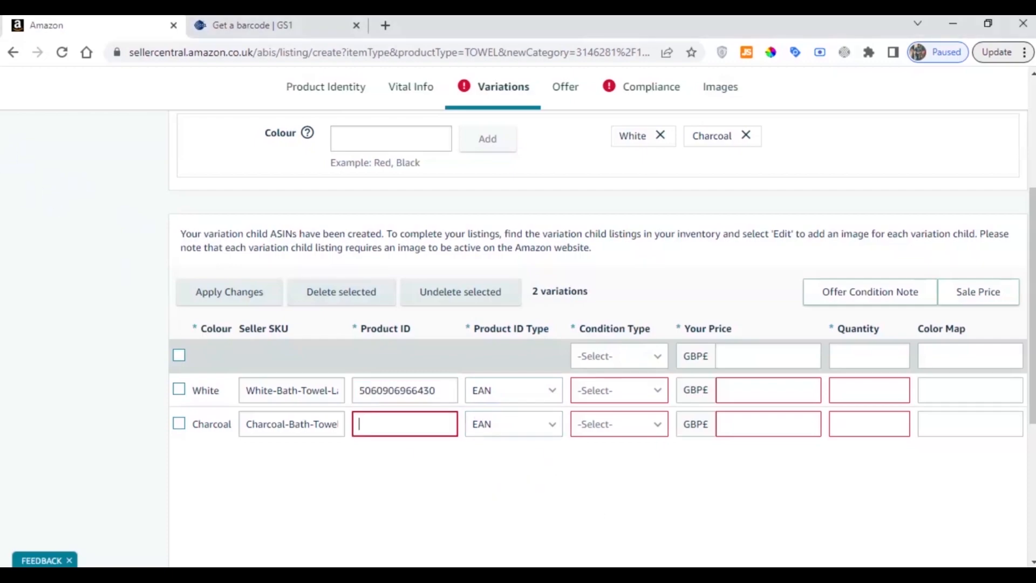
pyautogui.hotkey('ctrl', 'v')
pyautogui.click(440, 479)
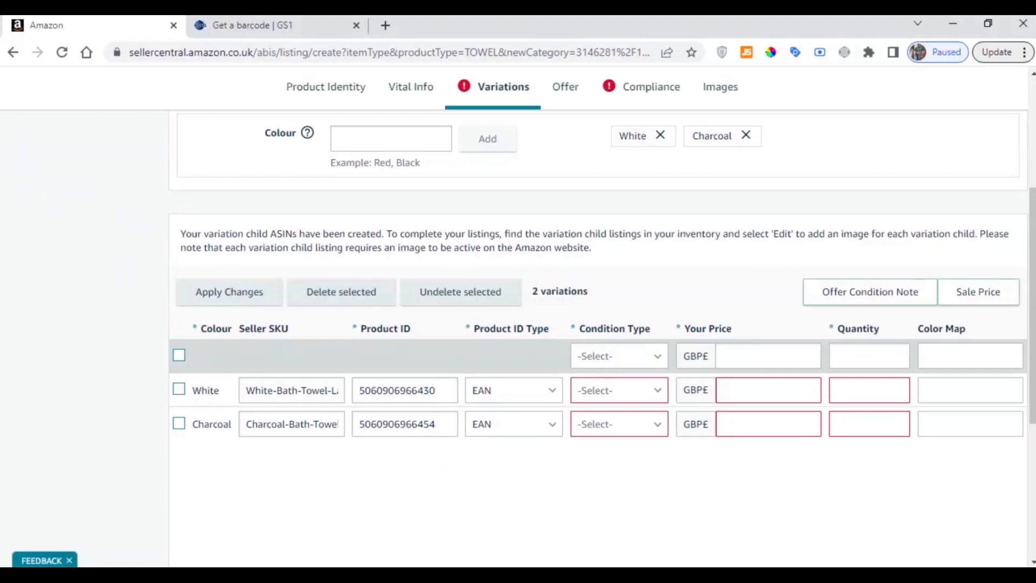
# Set the condition type to New for both the White and Charcoal variations
pyautogui.click(650, 390)
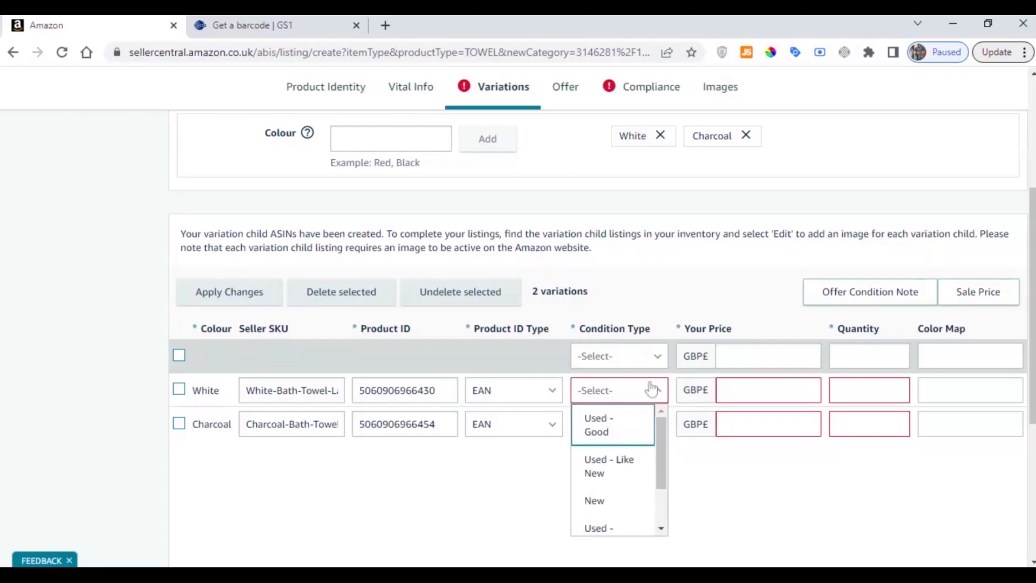
pyautogui.click(603, 501)
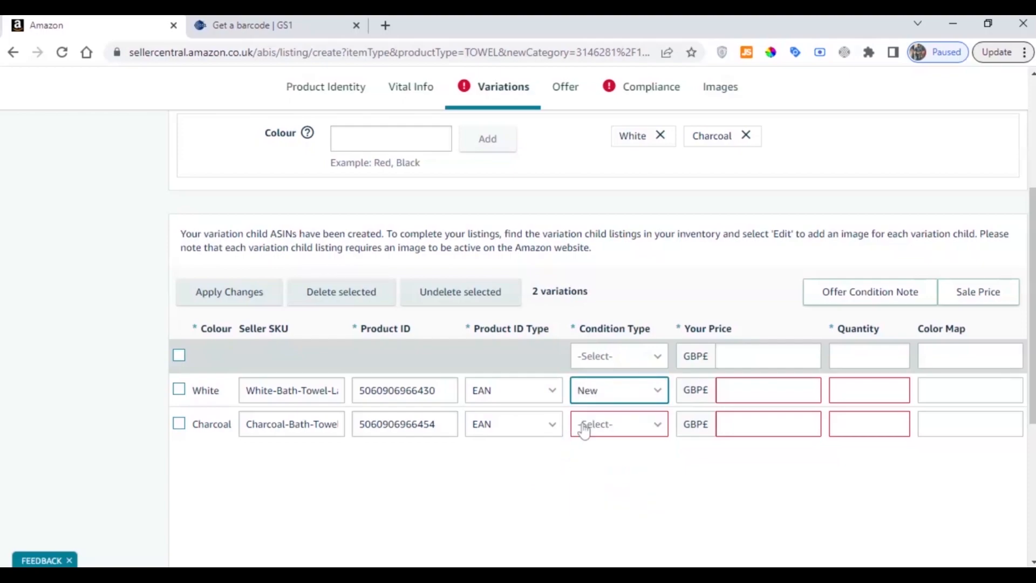
pyautogui.click(610, 425)
pyautogui.scroll(-2, 613, 503)
pyautogui.click(600, 444)
# Set the price to GBP 15.99 for both the White and Charcoal variations
pyautogui.moveTo(684, 329); pyautogui.dragTo(733, 329)
pyautogui.click(732, 342)
pyautogui.click(748, 390)
pyautogui.write('15.99')
pyautogui.click(745, 418)
pyautogui.write('15.99')
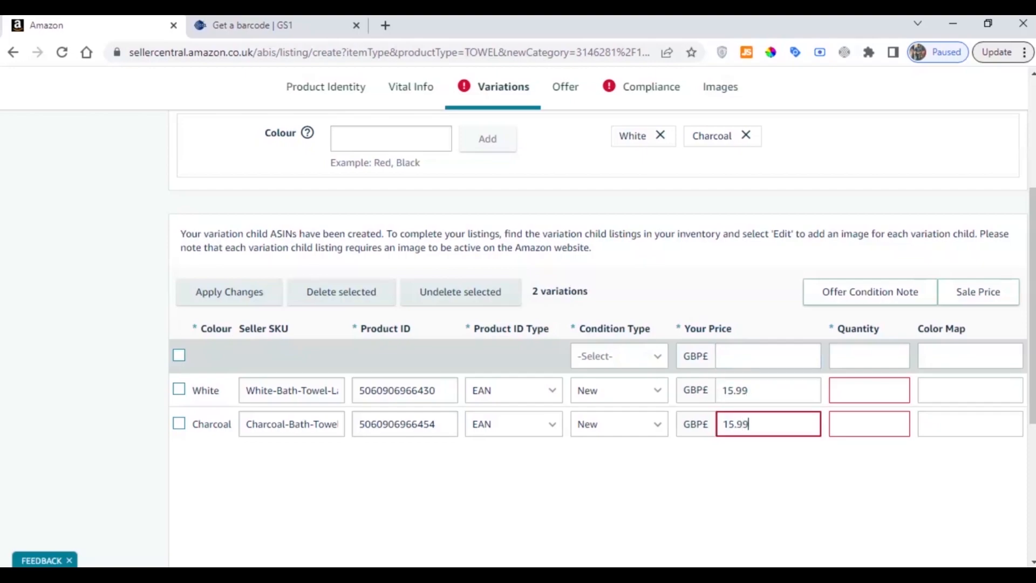
# Set the quantity to 10 for both the White and Charcoal variations
pyautogui.click(842, 390)
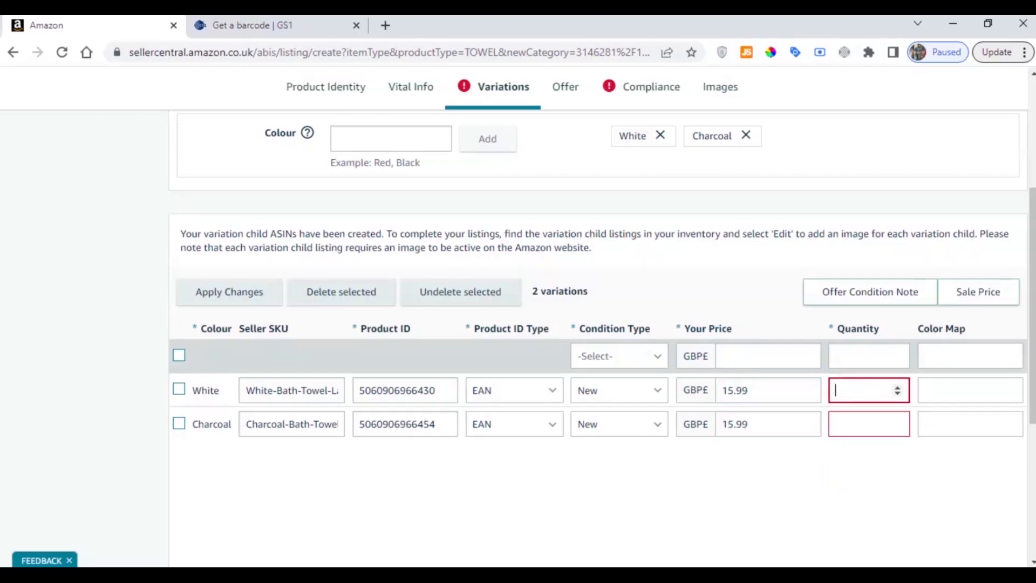
pyautogui.write('10')
pyautogui.click(855, 424)
pyautogui.write('10')
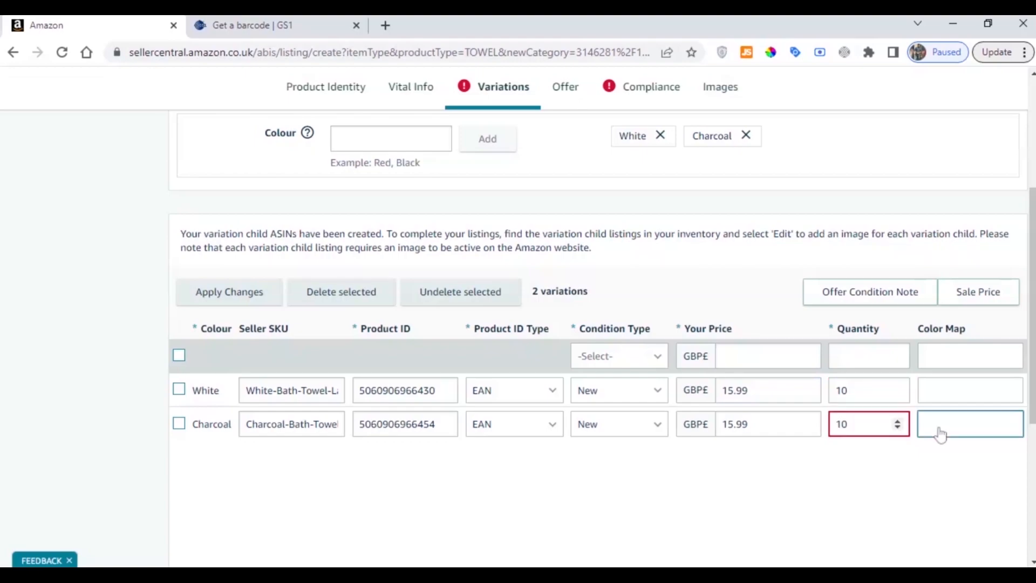
# Check the Color Map suggestions offered for the White variation, leaving the field empty
pyautogui.click(939, 394)
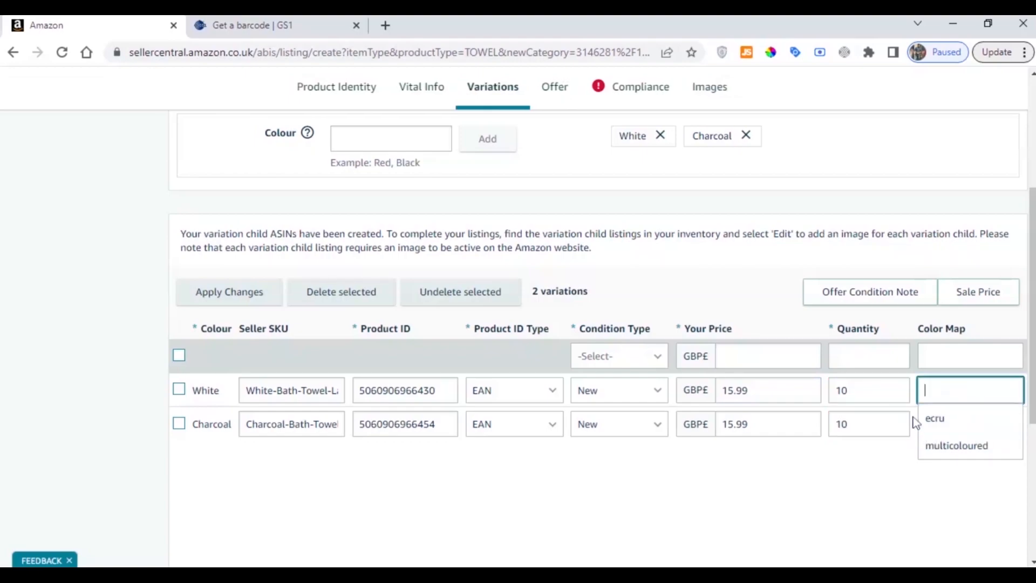
pyautogui.click(891, 473)
pyautogui.moveTo(917, 328); pyautogui.dragTo(967, 328)
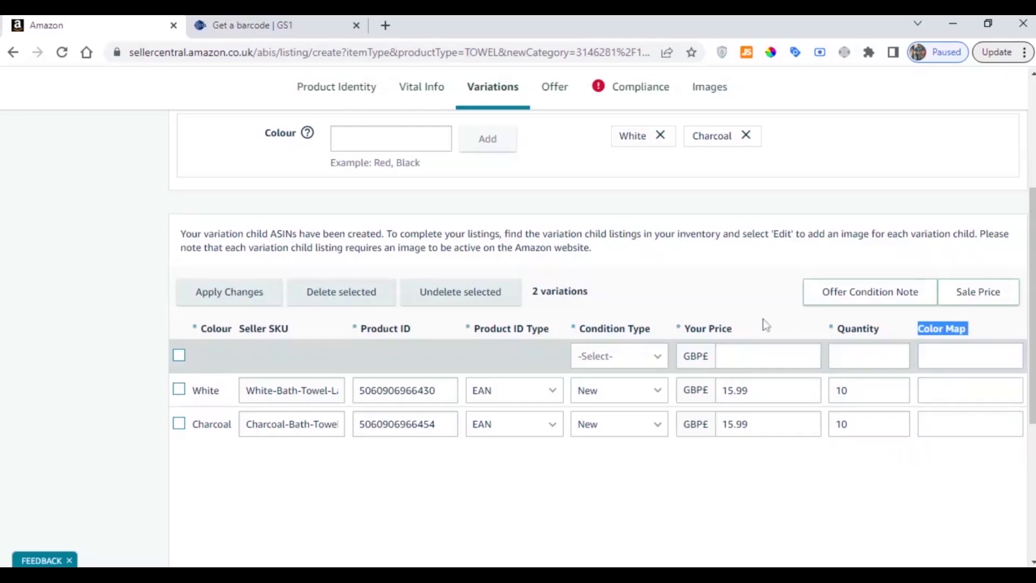
# Review the fulfilment channel options in the listing's offer details
pyautogui.scroll(5, 634, 321)
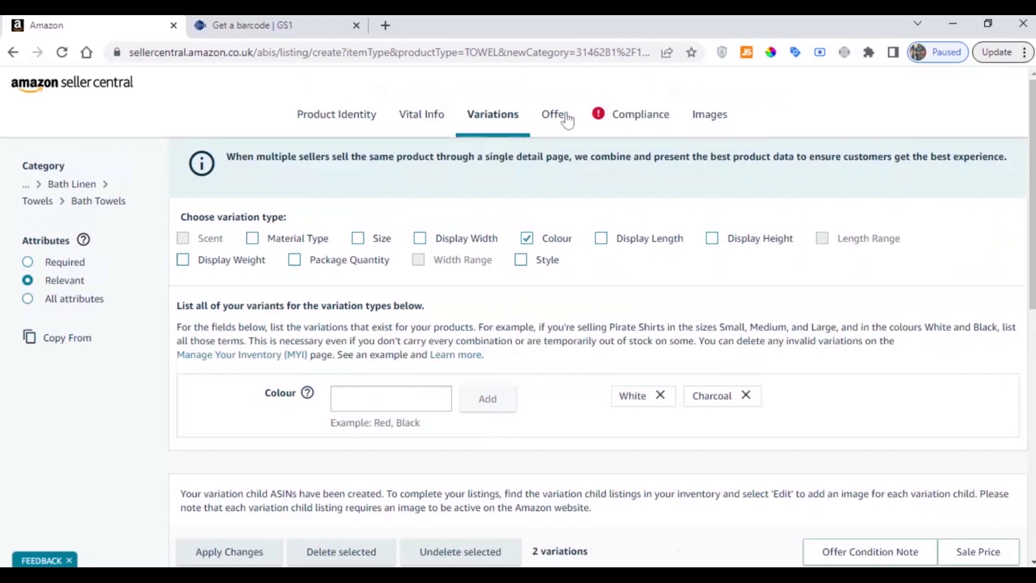
pyautogui.click(560, 125)
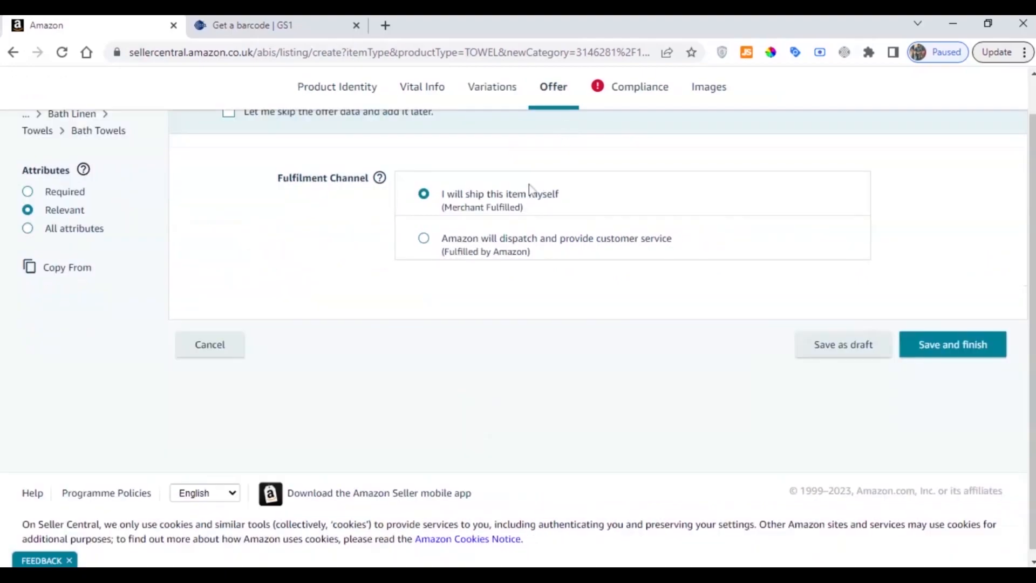
pyautogui.moveTo(278, 178); pyautogui.dragTo(365, 178)
pyautogui.click(355, 198)
pyautogui.scroll(1, 355, 198)
pyautogui.scroll(1, 356, 202)
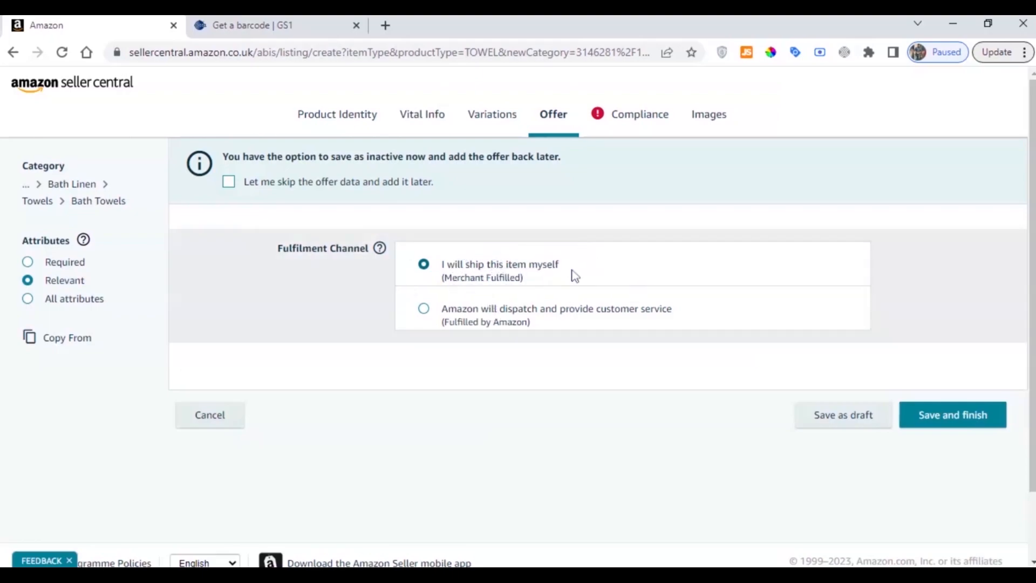
# Set the Country/Region Of Origin to Pakistan in the listing's compliance details
pyautogui.click(637, 116)
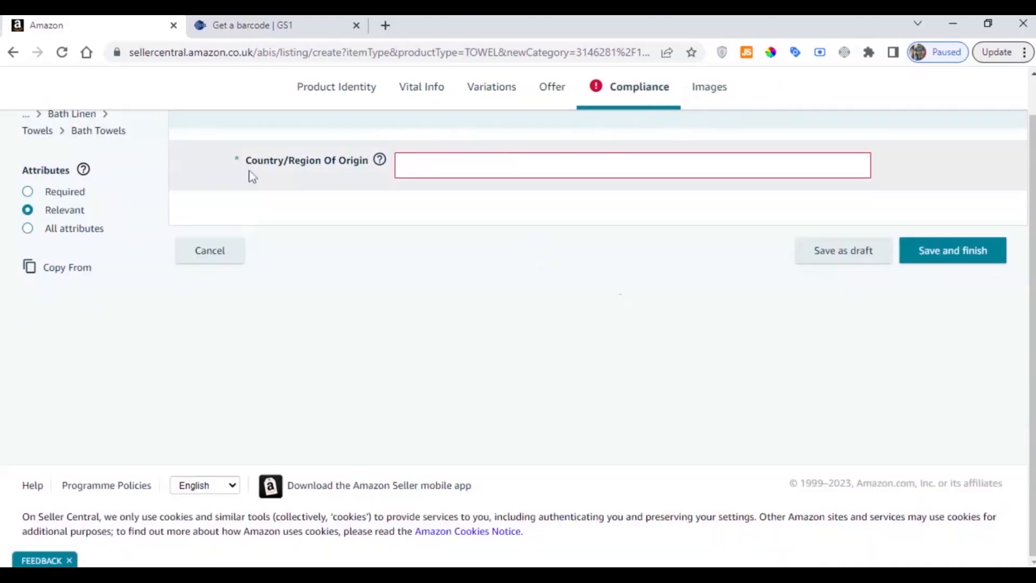
pyautogui.moveTo(246, 161); pyautogui.dragTo(369, 161)
pyautogui.click(475, 166)
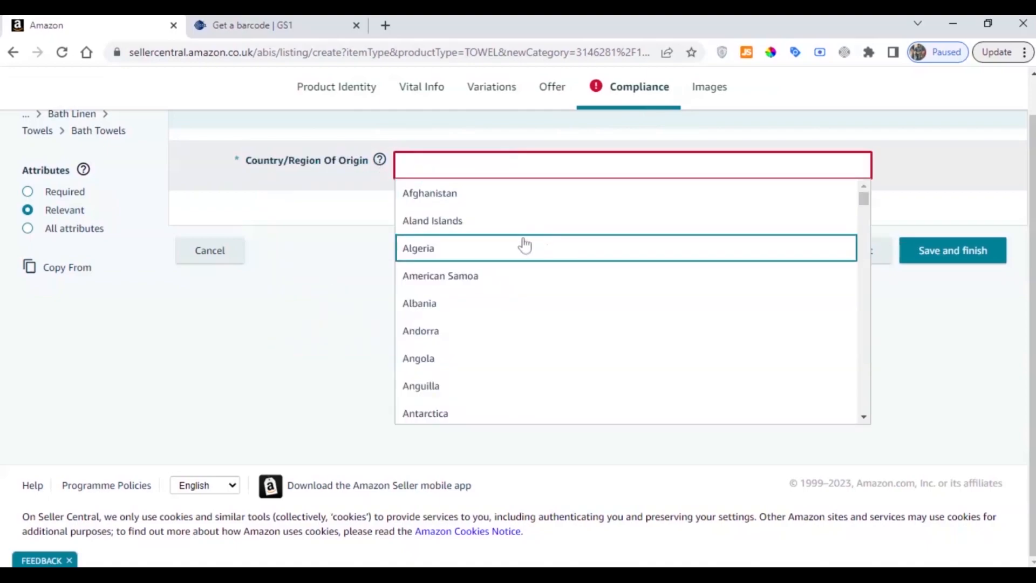
pyautogui.write('pak')
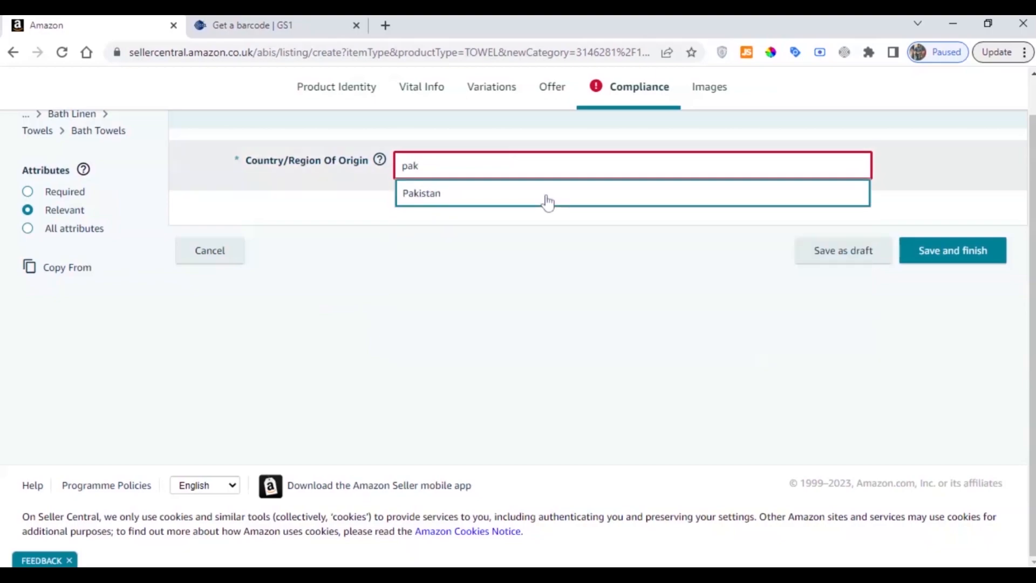
pyautogui.click(546, 202)
pyautogui.click(431, 217)
pyautogui.click(380, 160)
pyautogui.click(640, 144)
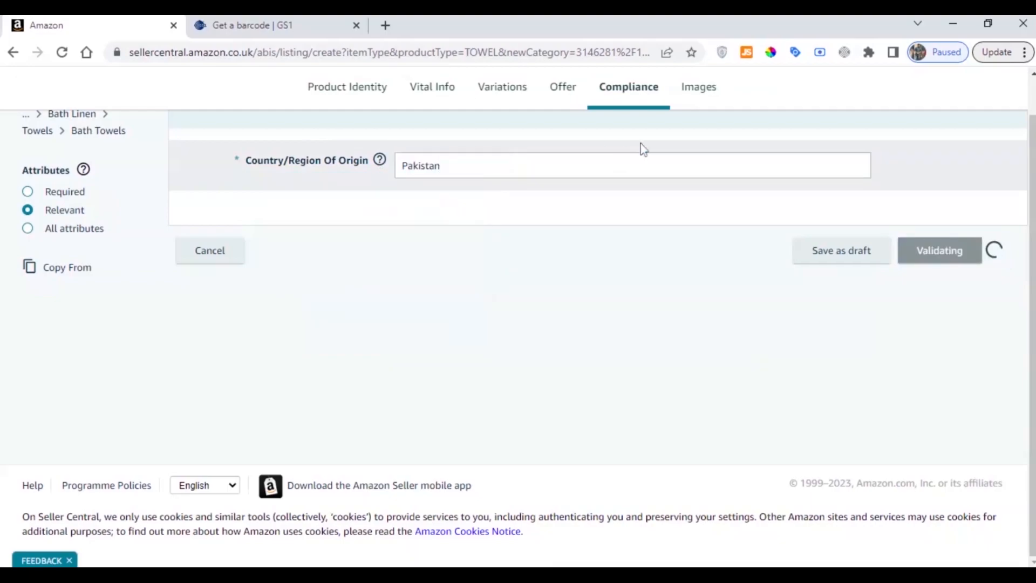
# Upload the charcoal towel photo as the listing's main image and the white towel photo as the second image
pyautogui.click(708, 97)
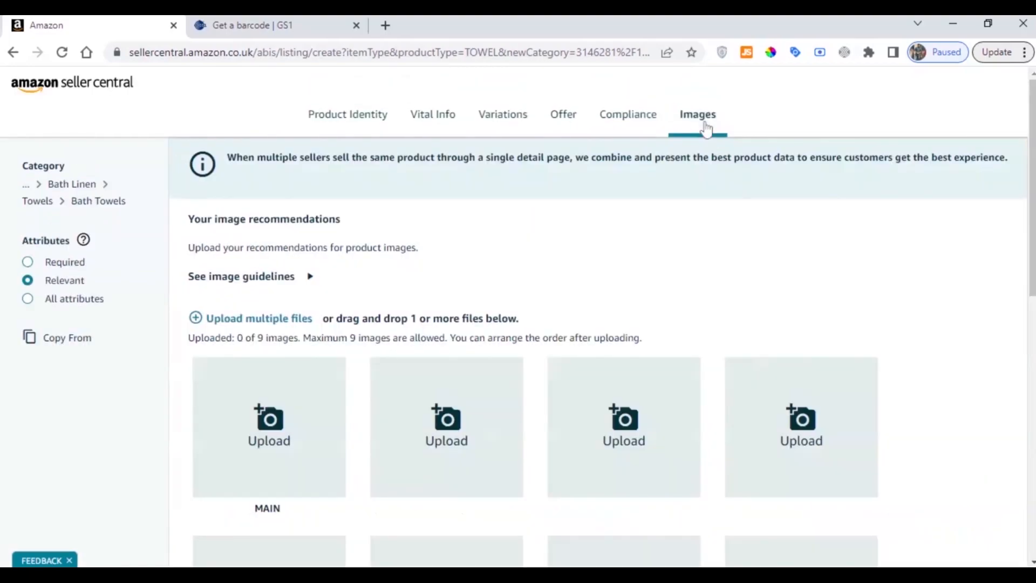
pyautogui.scroll(-2, 463, 170)
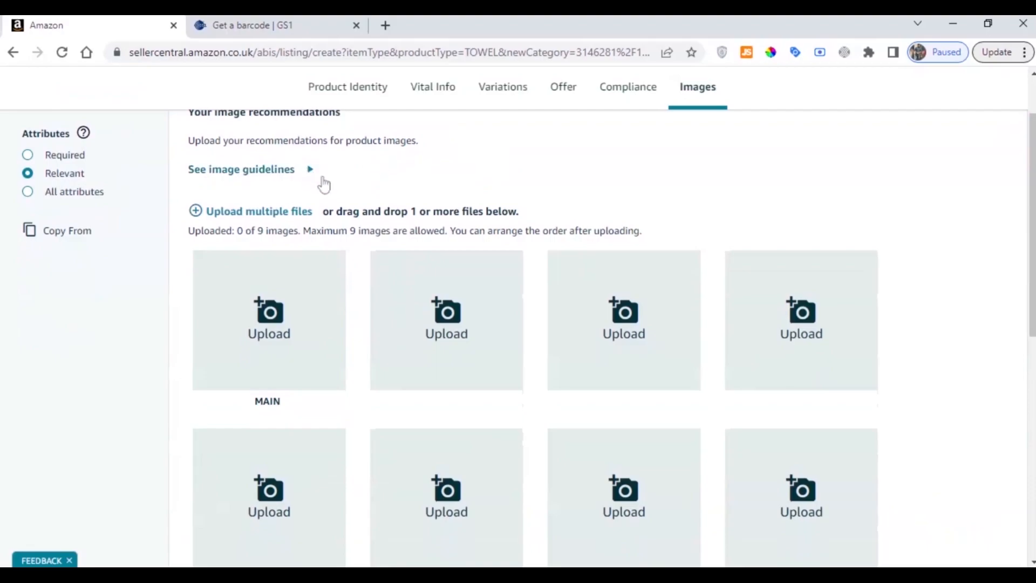
pyautogui.scroll(2, 324, 185)
pyautogui.scroll(-4, 331, 185)
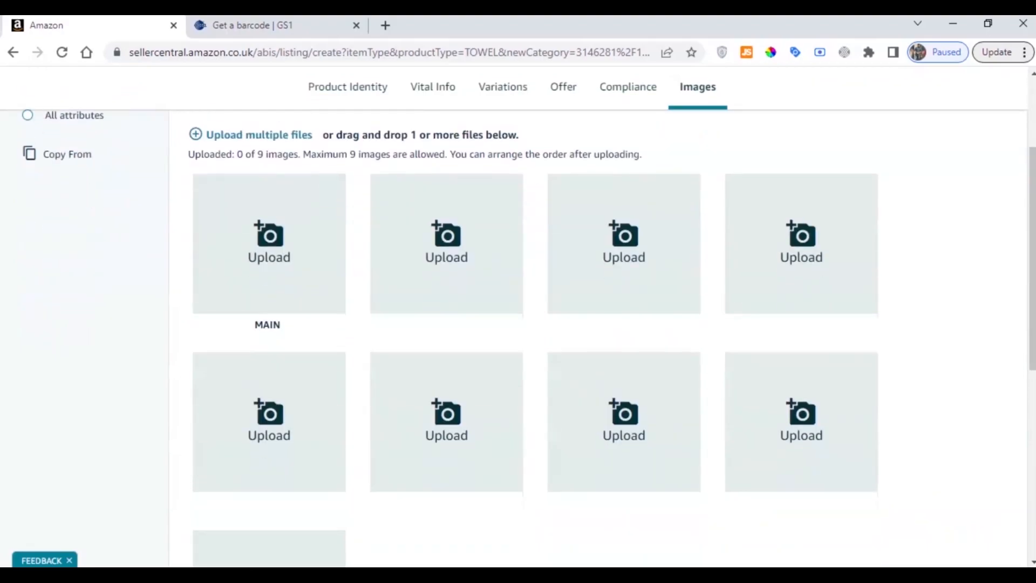
pyautogui.click(274, 256)
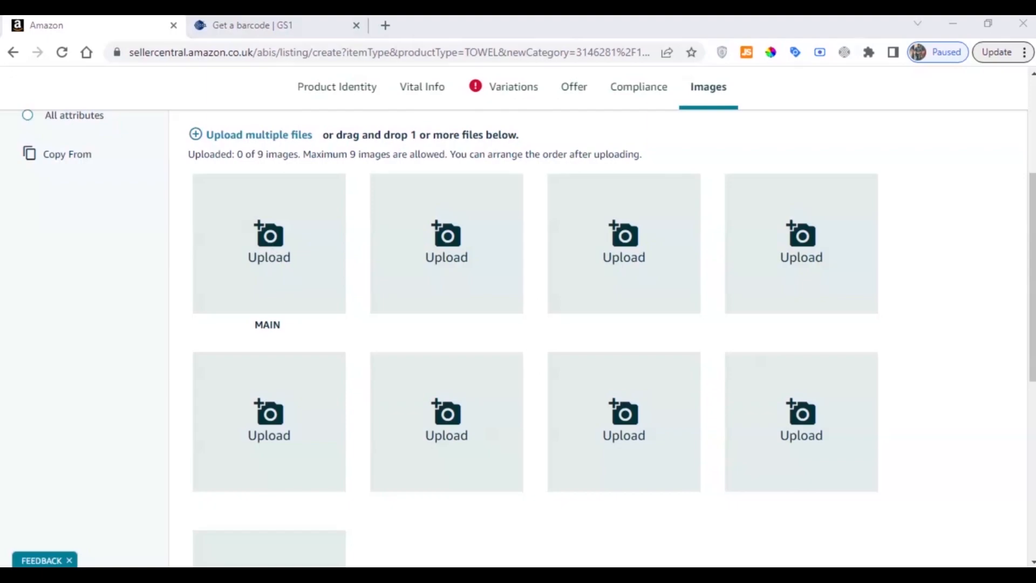
pyautogui.doubleClick(458, 255)
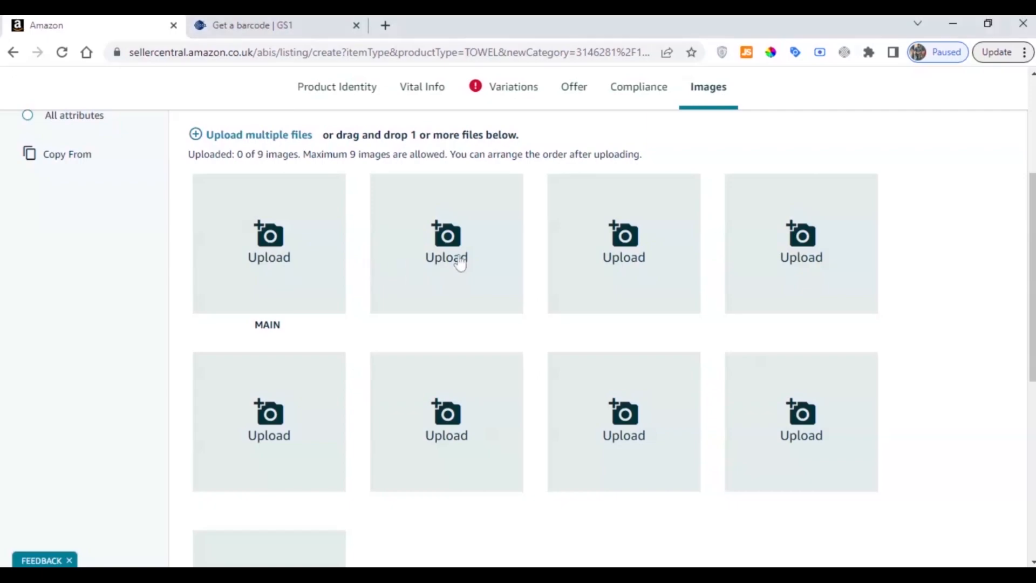
pyautogui.click(463, 244)
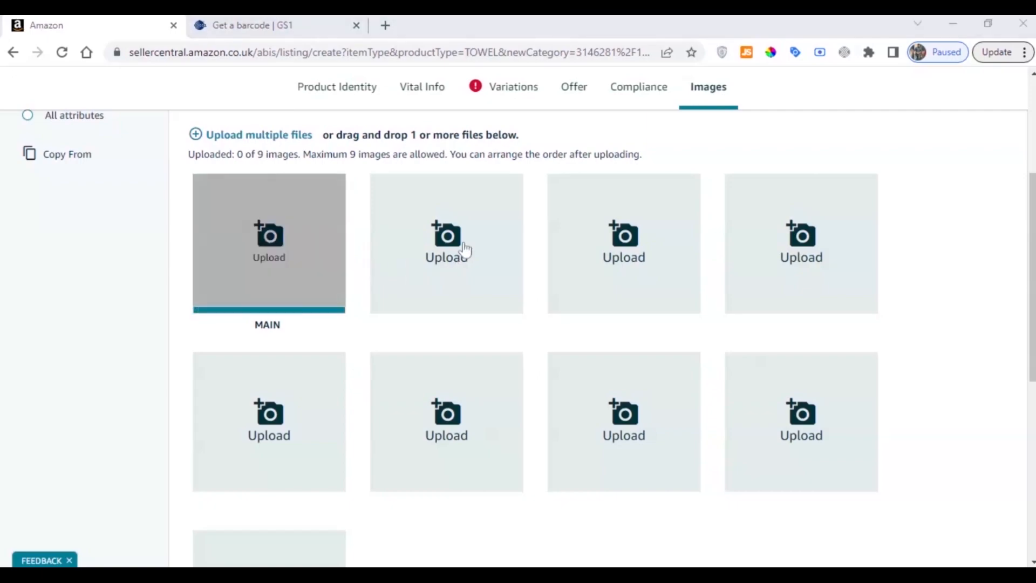
pyautogui.doubleClick(452, 317)
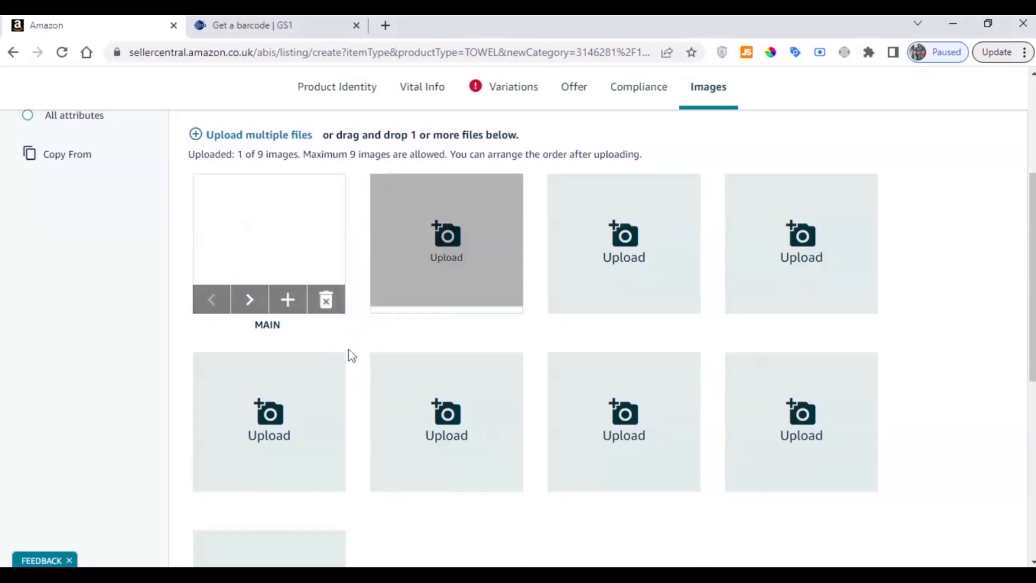
pyautogui.hotkey('ctrl', '-')
pyautogui.hotkey('ctrl', '-')
pyautogui.hotkey('ctrl', '-')
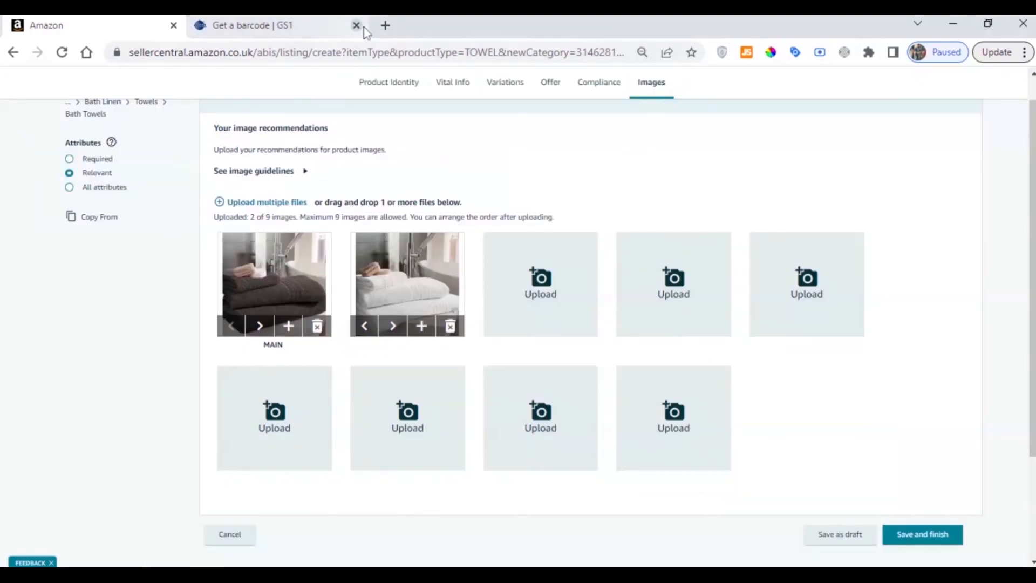
# Review the uploaded images and product identity details, and submit the finished bath towel listing
pyautogui.scroll(2, 679, 182)
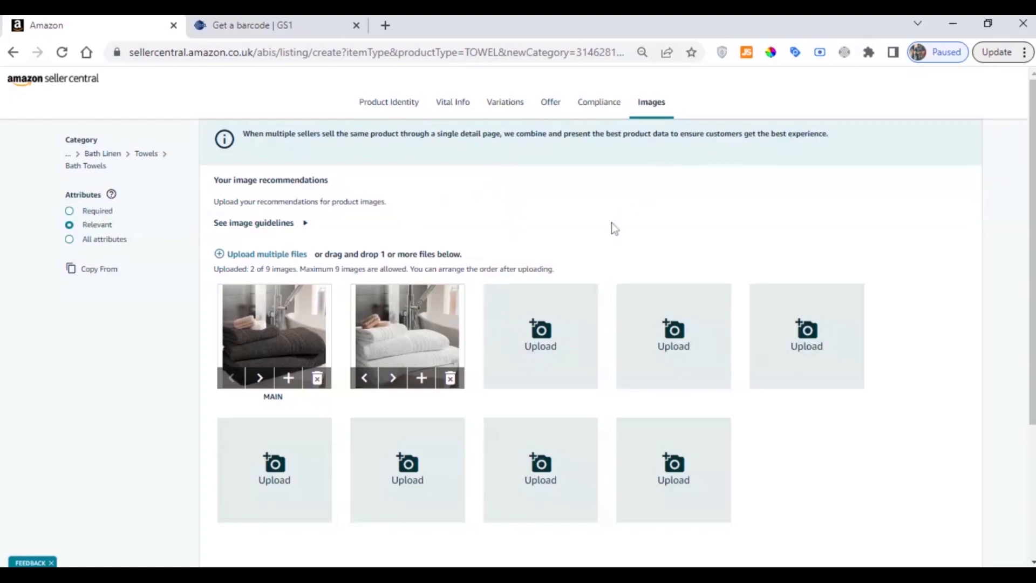
pyautogui.scroll(-3, 612, 230)
pyautogui.scroll(3, 615, 237)
pyautogui.scroll(-4, 547, 211)
pyautogui.scroll(3, 395, 201)
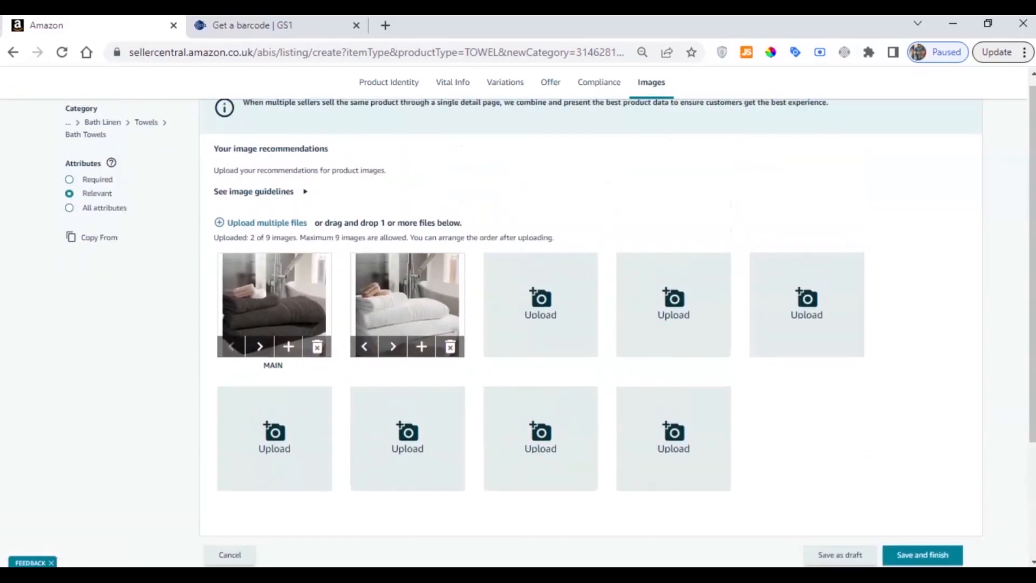
pyautogui.scroll(1, 396, 201)
pyautogui.click(384, 100)
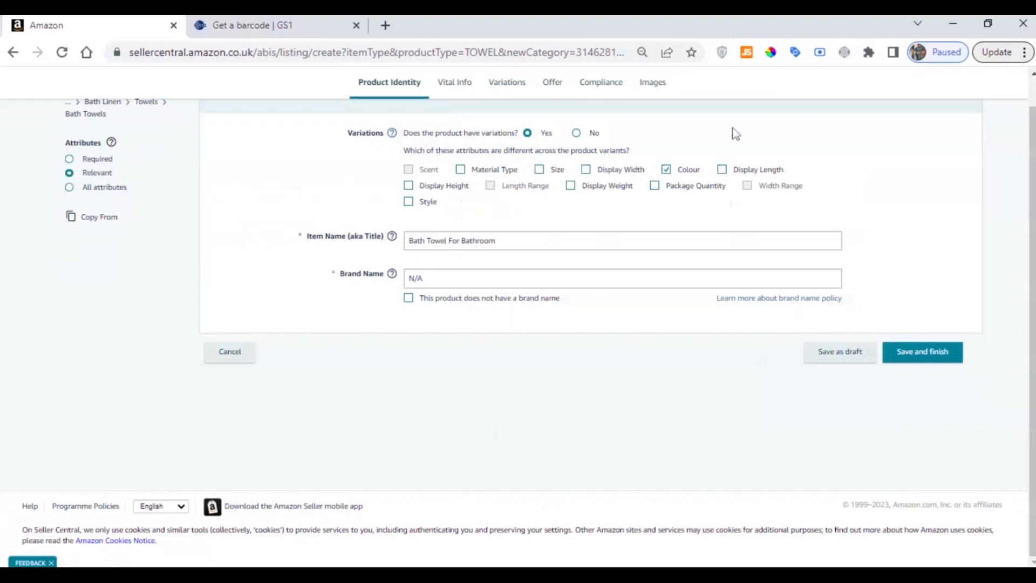
pyautogui.scroll(1, 873, 258)
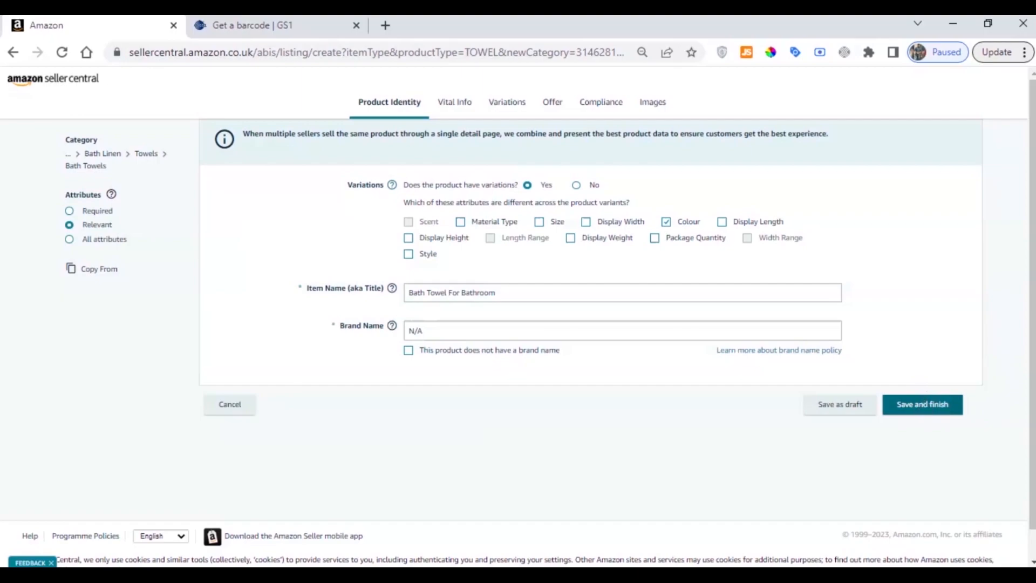
pyautogui.click(925, 405)
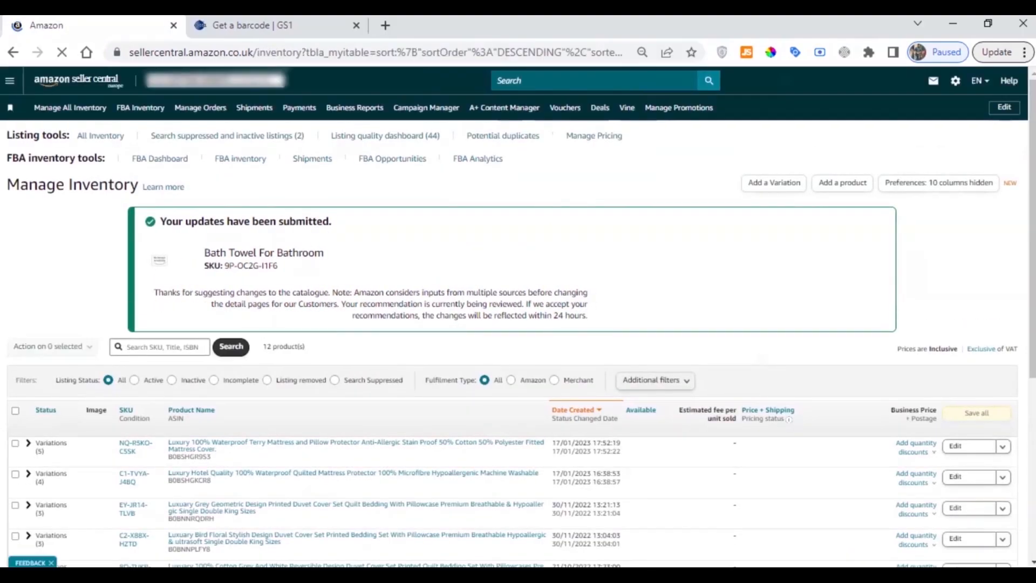
# Check the bath towel's title in the submission notice on the inventory page
pyautogui.moveTo(204, 253); pyautogui.dragTo(326, 253)
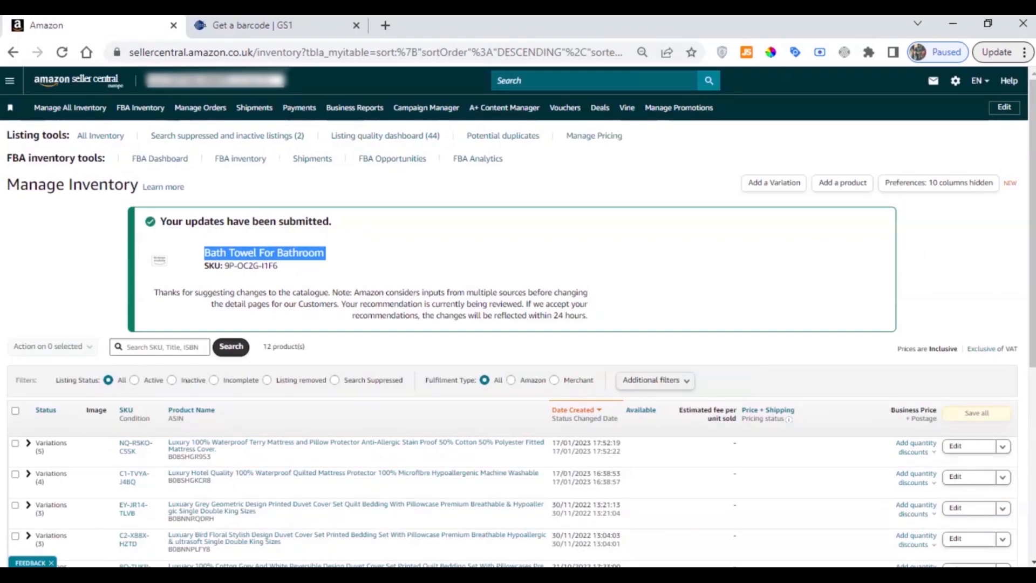
pyautogui.doubleClick(268, 253)
pyautogui.tripleClick(267, 253)
pyautogui.tripleClick(215, 253)
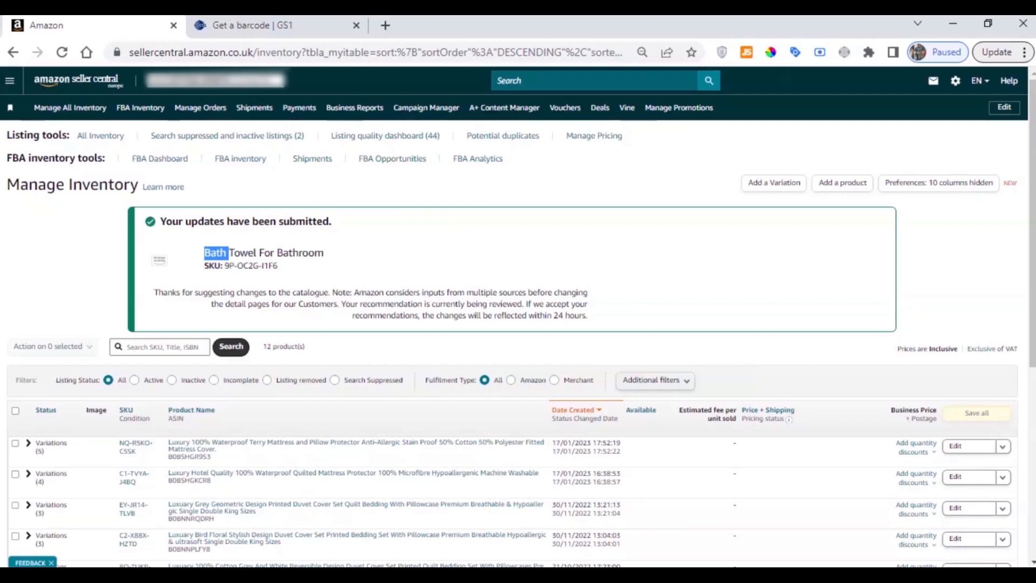
pyautogui.tripleClick(268, 253)
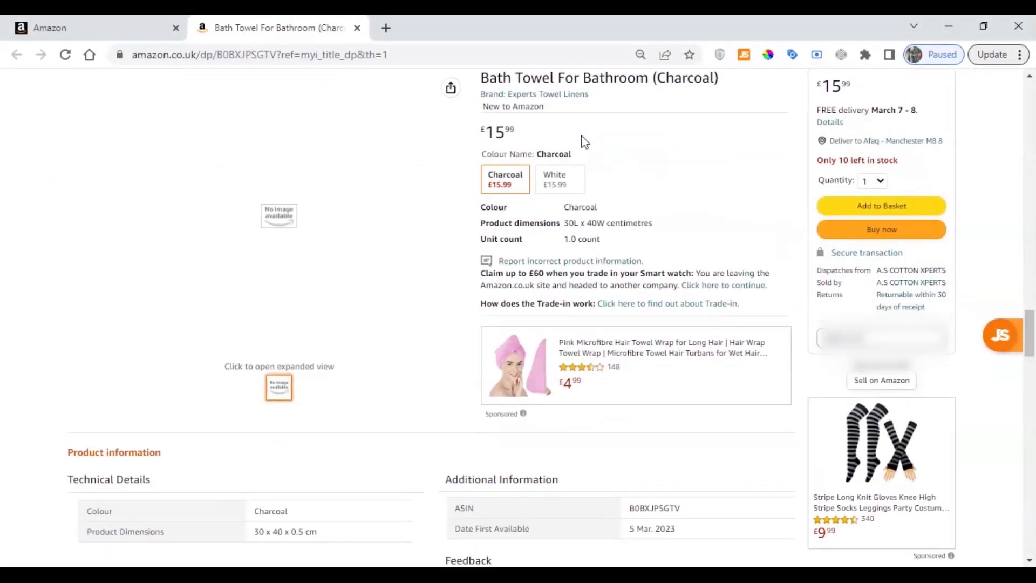
# Review the title, price, colour options, dimensions and unit count on the Charcoal towel's live product page
pyautogui.moveTo(482, 78); pyautogui.dragTo(636, 133)
pyautogui.click(636, 133)
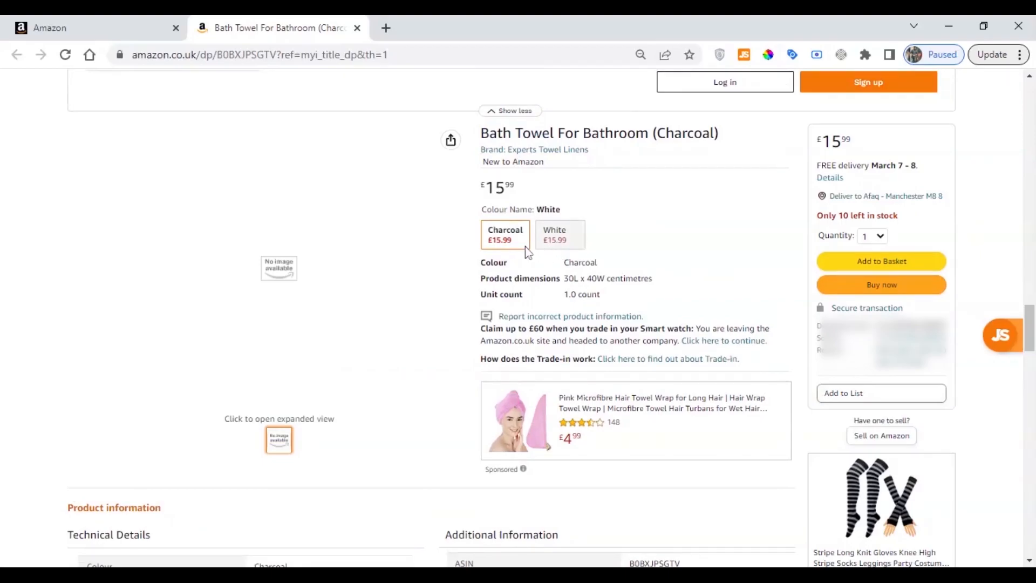
pyautogui.doubleClick(497, 188)
pyautogui.click(498, 188)
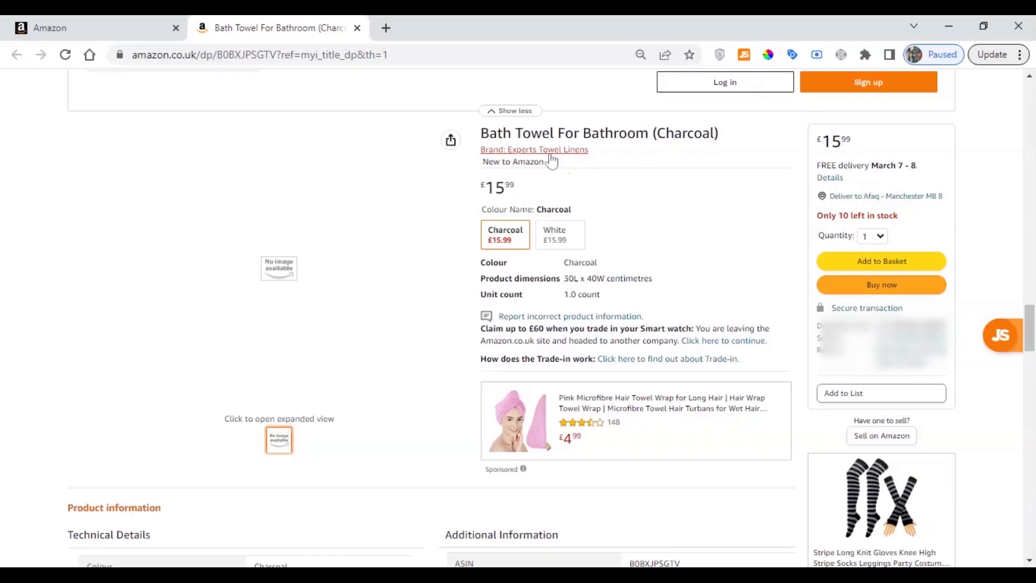
pyautogui.moveTo(481, 265); pyautogui.dragTo(596, 269)
pyautogui.click(598, 270)
pyautogui.moveTo(482, 283); pyautogui.dragTo(606, 279)
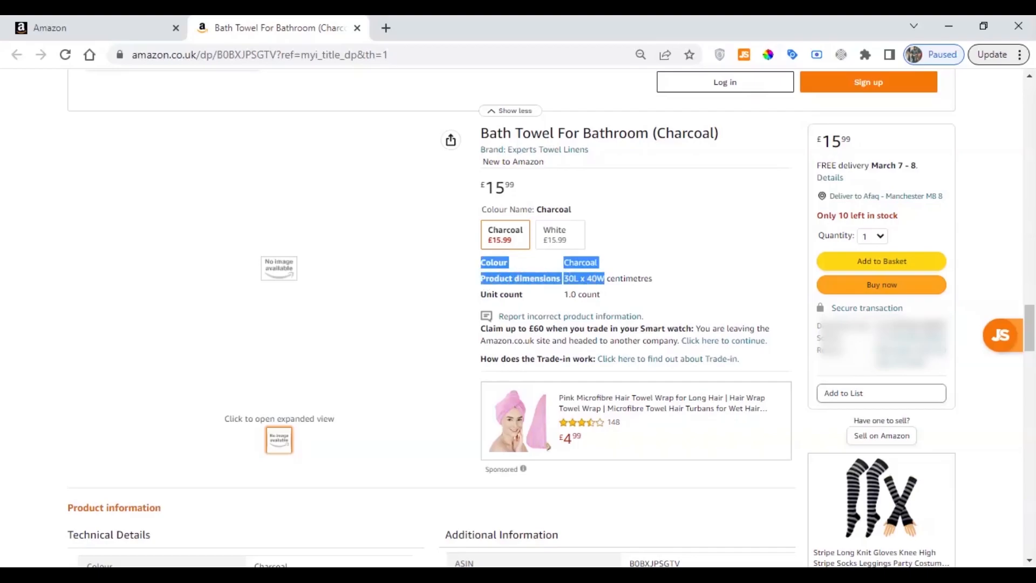
pyautogui.tripleClick(606, 279)
pyautogui.doubleClick(490, 295)
pyautogui.click(558, 298)
pyautogui.tripleClick(572, 294)
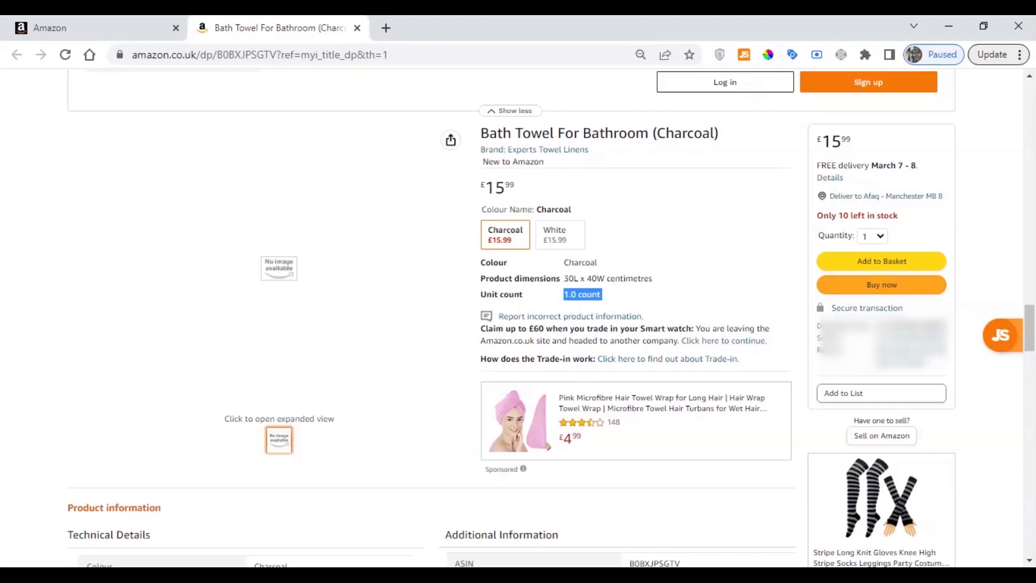
# Examine the product information section further down the live towel page and recheck the title
pyautogui.scroll(-1, 513, 356)
pyautogui.scroll(-12, 513, 356)
pyautogui.scroll(7, 260, 323)
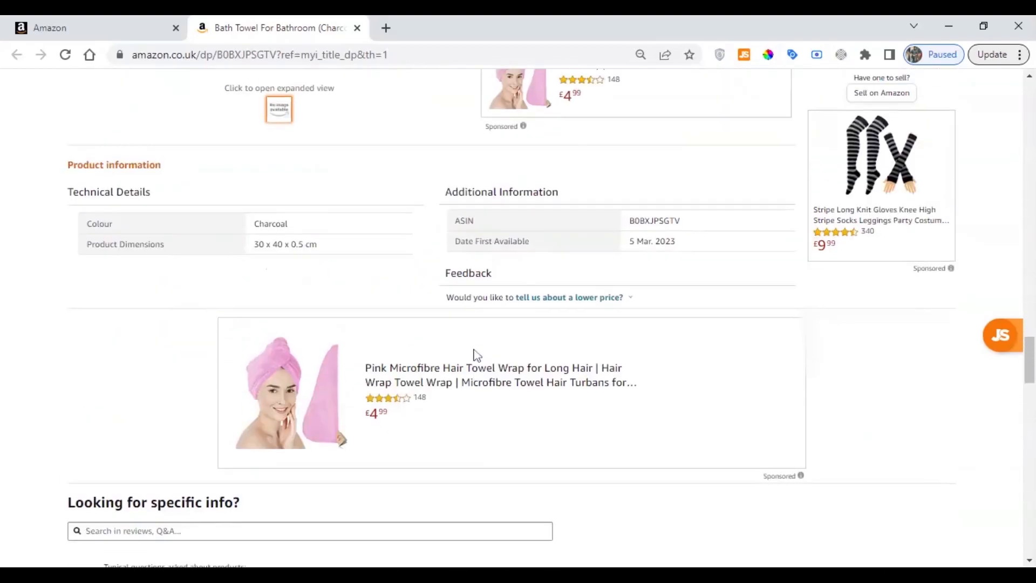
pyautogui.scroll(8, 323, 351)
pyautogui.scroll(-2, 406, 349)
pyautogui.scroll(-1, 545, 216)
pyautogui.tripleClick(545, 133)
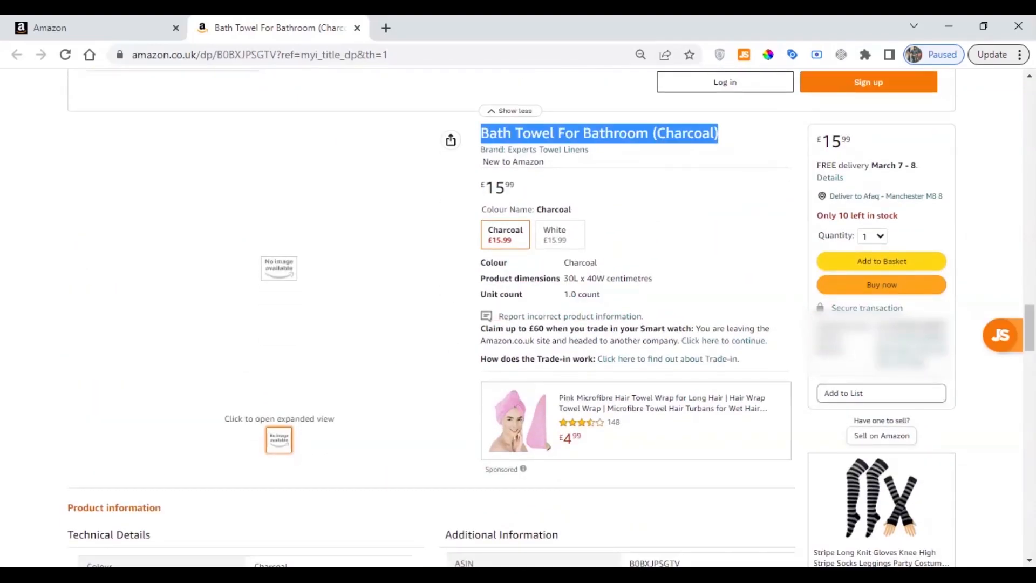
# Open the Bath Towel For Bathroom listing for editing and paste the copied tea towel text into its Product Description
pyautogui.click(162, 25)
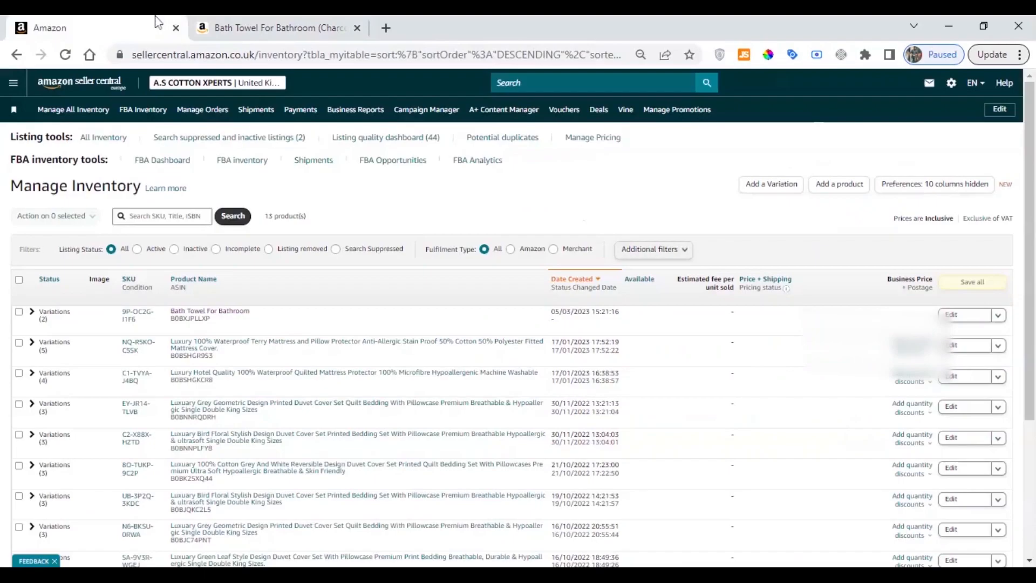
pyautogui.click(962, 317)
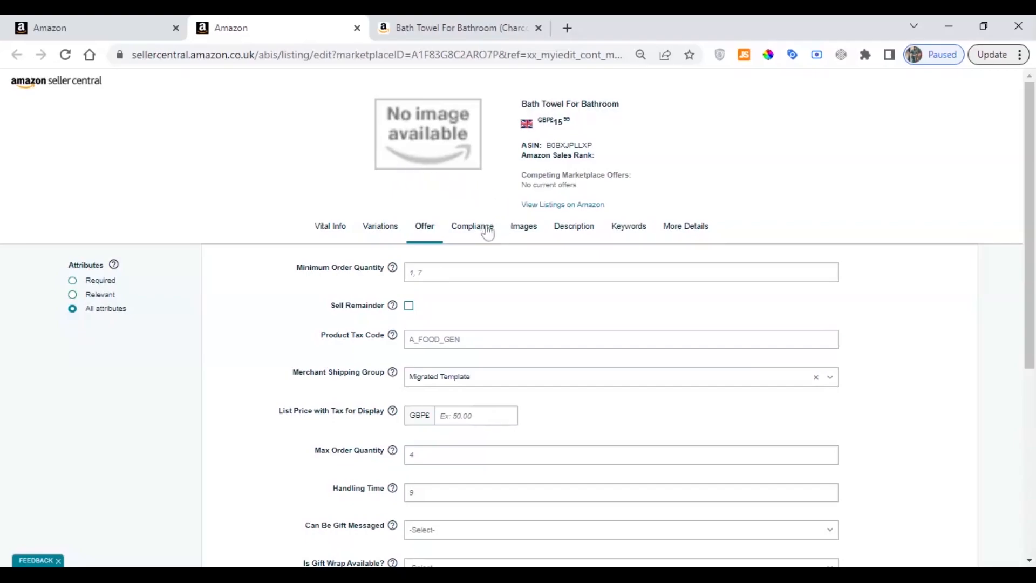
pyautogui.click(565, 231)
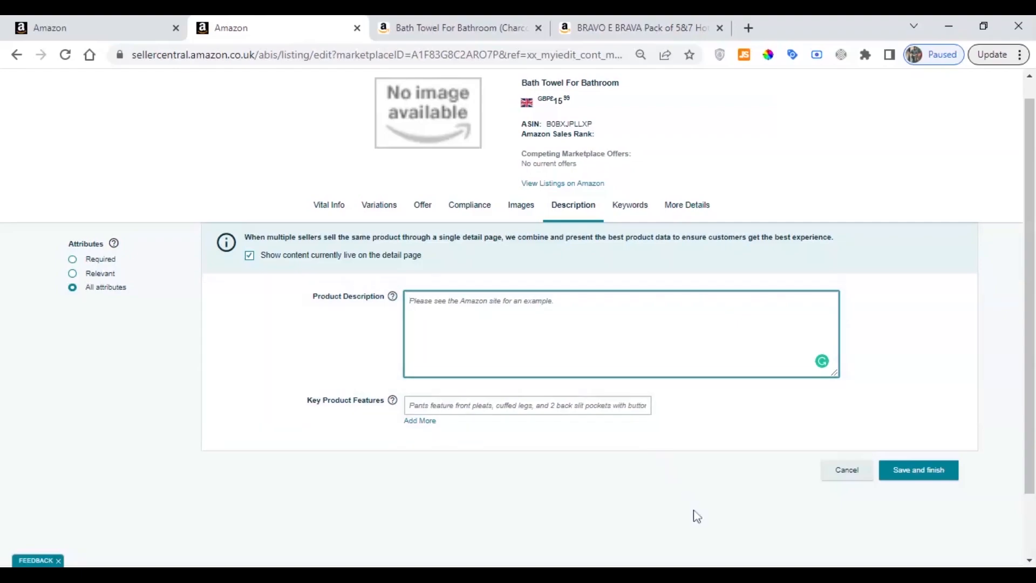
pyautogui.hotkey('alt', 'Tab')
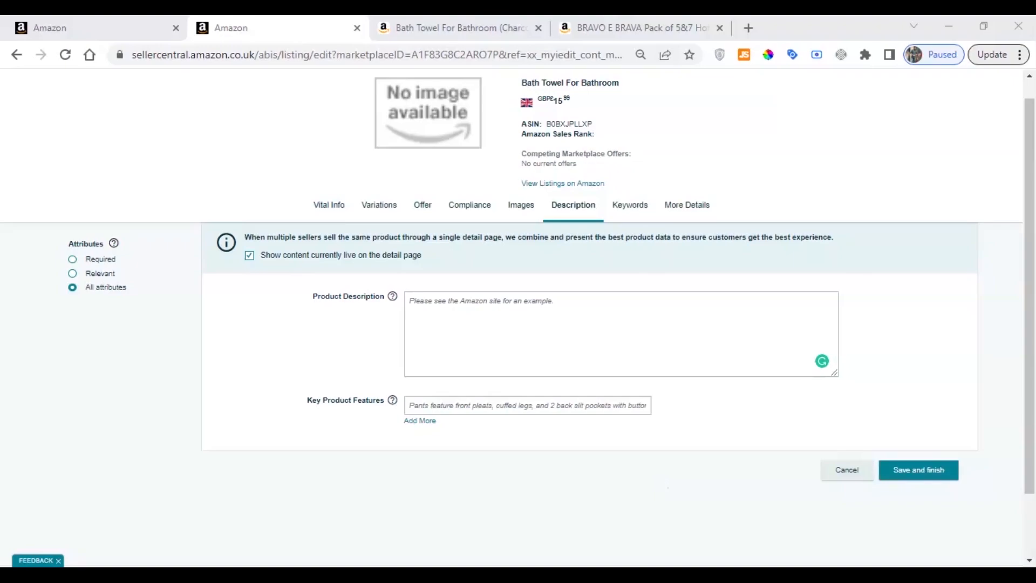
pyautogui.click(613, 302)
pyautogui.write('Every demanding food or drink environment needs tea towels which are durable. The combination of wet, slippery surfaces with lots of customers and staff rusing around creates a high risk environment. This means commercial tea towels are as important addition to both the kitchen and front of the house areas. Further uses of tea towels are :')
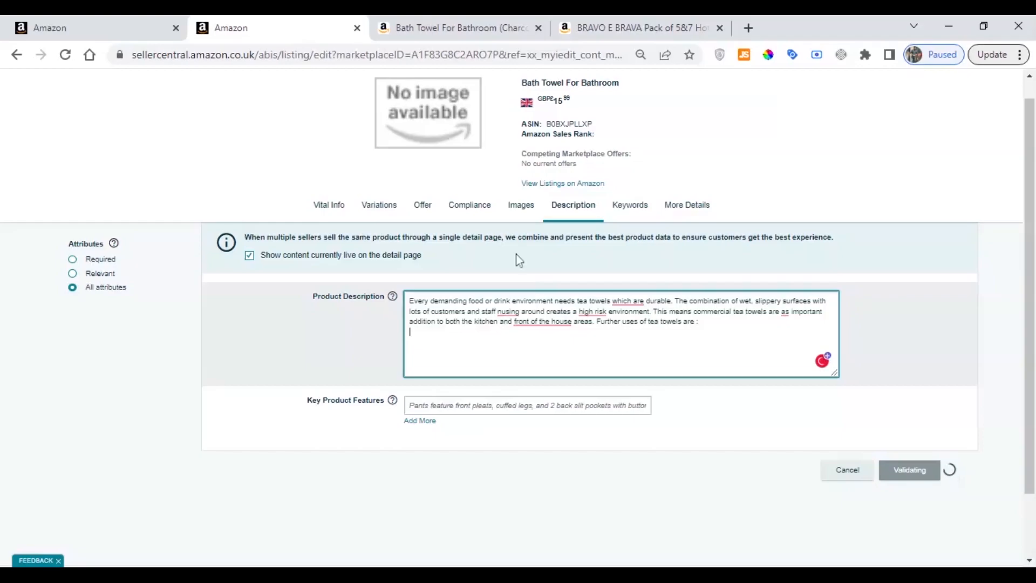
# Compare the About this item bullet points on the BRAVO E BRAVA page with the listing's Key Product Features field
pyautogui.click(607, 26)
pyautogui.scroll(5, 524, 249)
pyautogui.scroll(20, 523, 249)
pyautogui.scroll(-10, 528, 268)
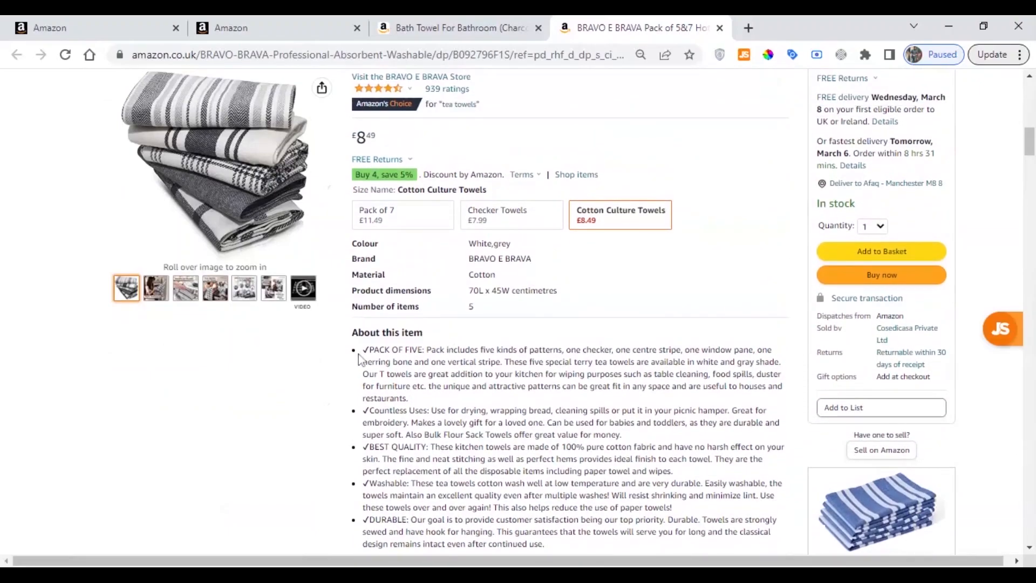
pyautogui.moveTo(361, 350); pyautogui.dragTo(552, 410)
pyautogui.click(510, 402)
pyautogui.tripleClick(505, 387)
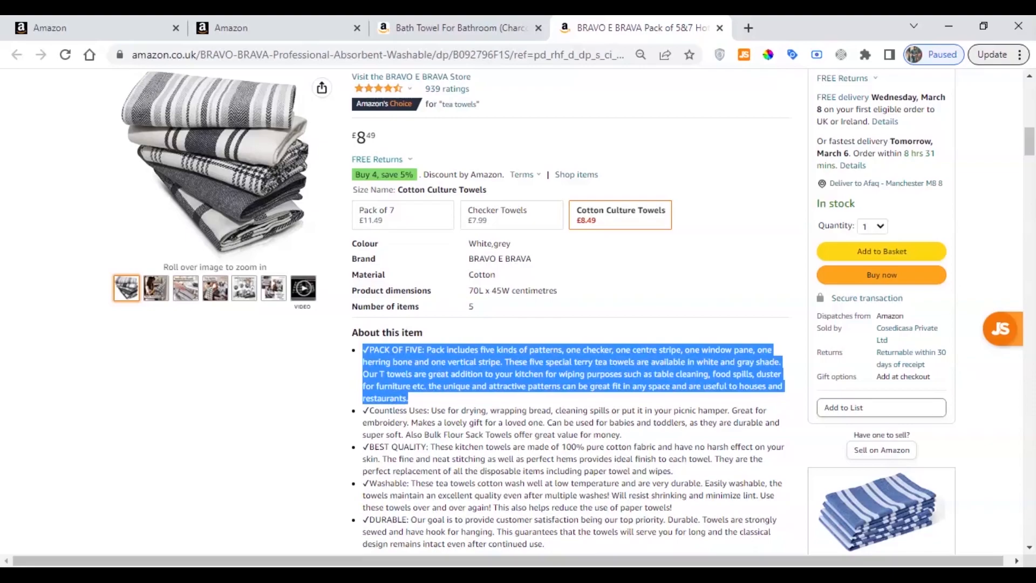
pyautogui.click(417, 26)
pyautogui.click(232, 27)
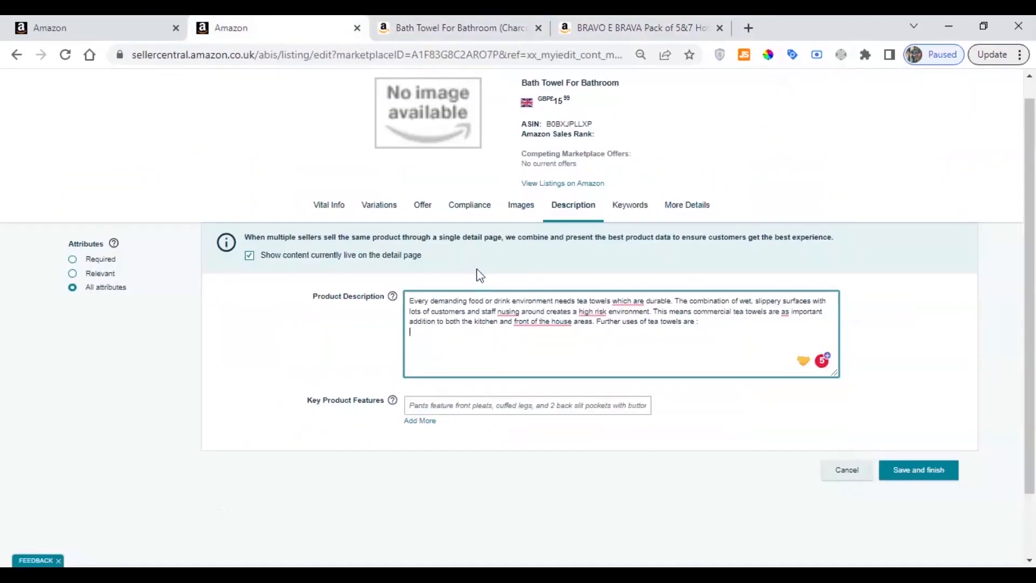
pyautogui.moveTo(307, 401); pyautogui.dragTo(381, 401)
pyautogui.tripleClick(362, 402)
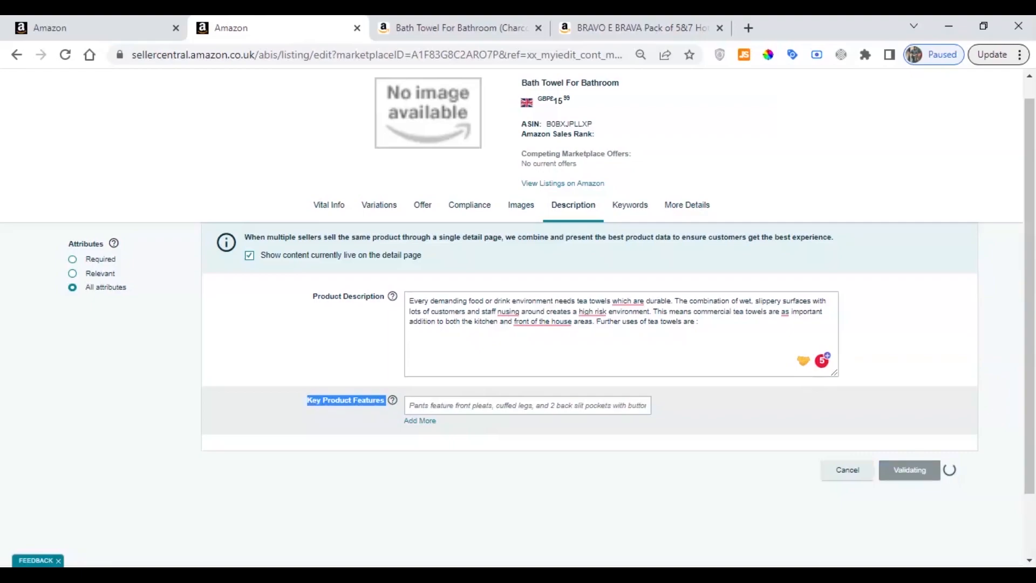
pyautogui.tripleClick(338, 401)
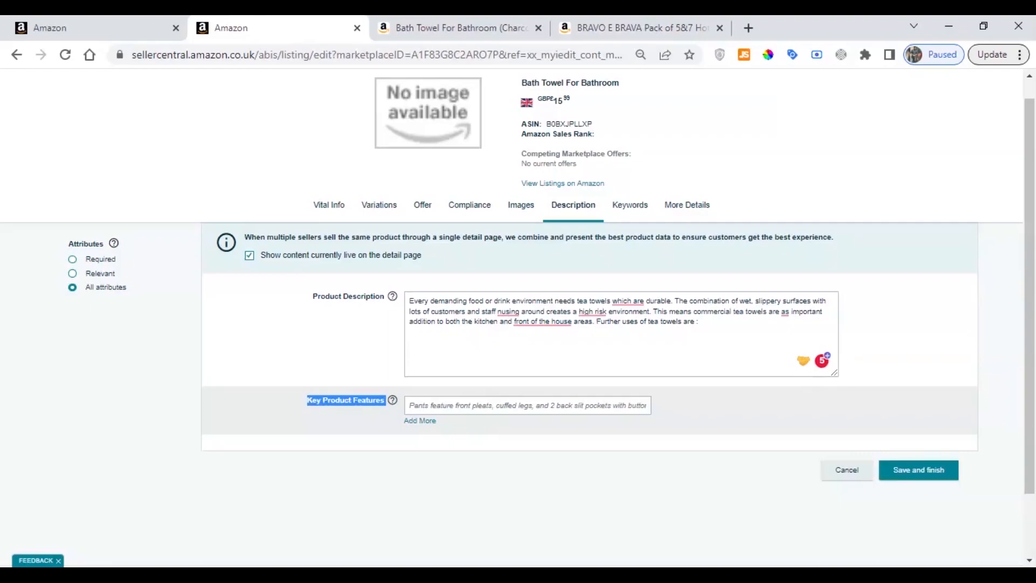
# Paste the copied PACK OF FIVE bullet text into the first Key Product Features field
pyautogui.click(358, 410)
pyautogui.tripleClick(358, 408)
pyautogui.click(701, 574)
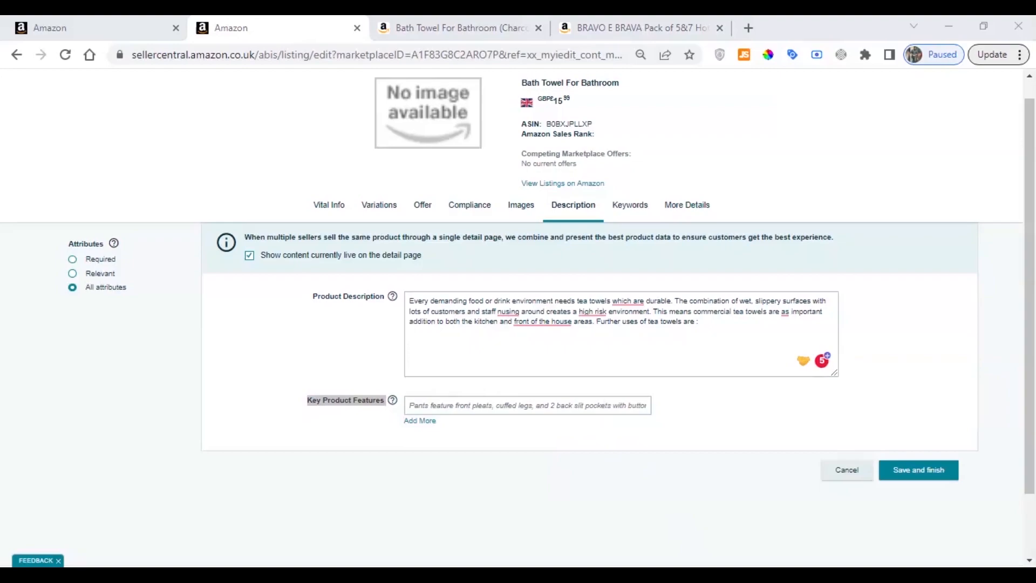
pyautogui.click(930, 235)
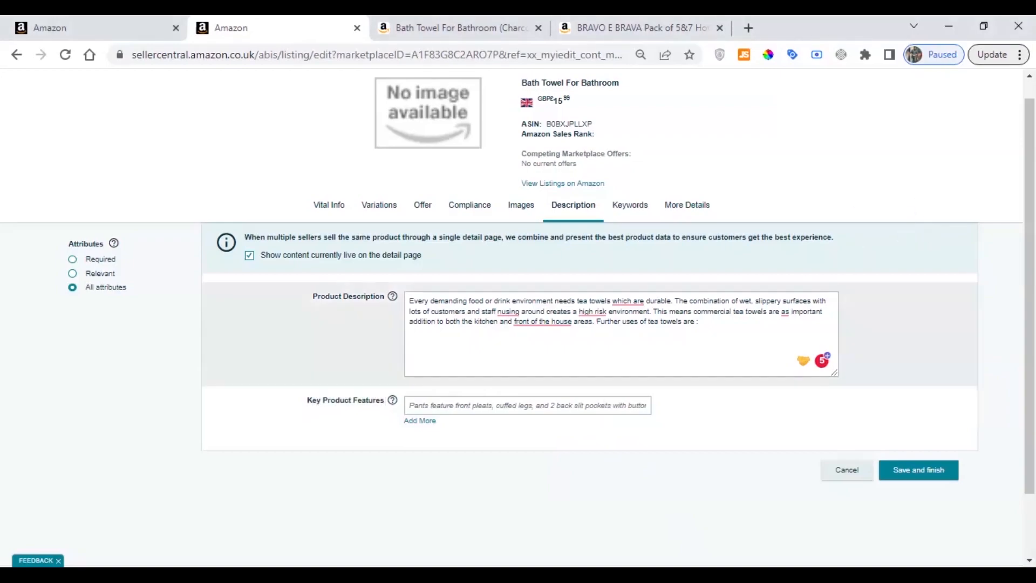
pyautogui.click(527, 406)
pyautogui.hotkey('ctrl', 'v')
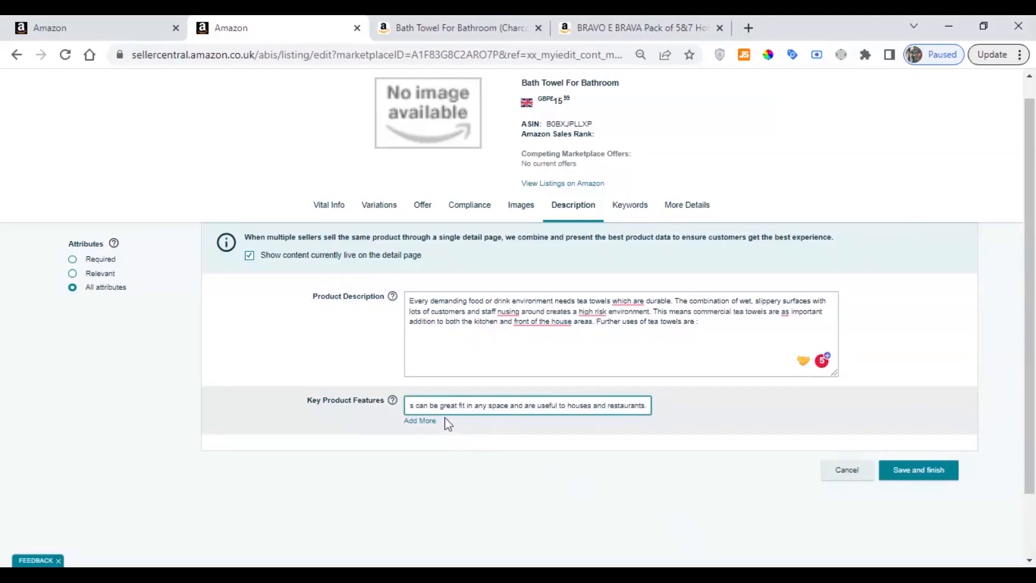
# Add four more Key Product Features fields and paste the same PACK OF FIVE text into each
pyautogui.click(420, 422)
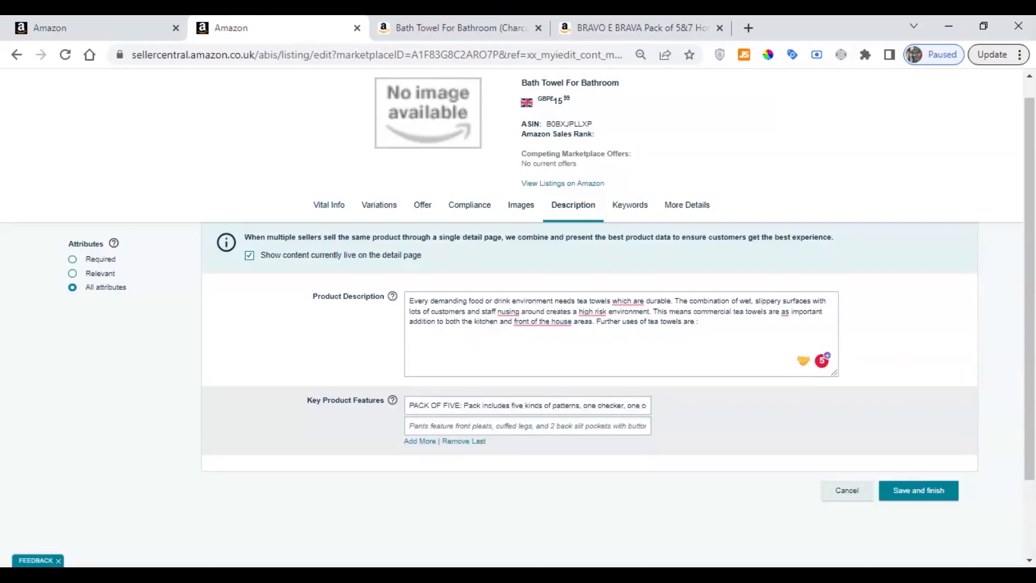
pyautogui.hotkey('ctrl', 'v')
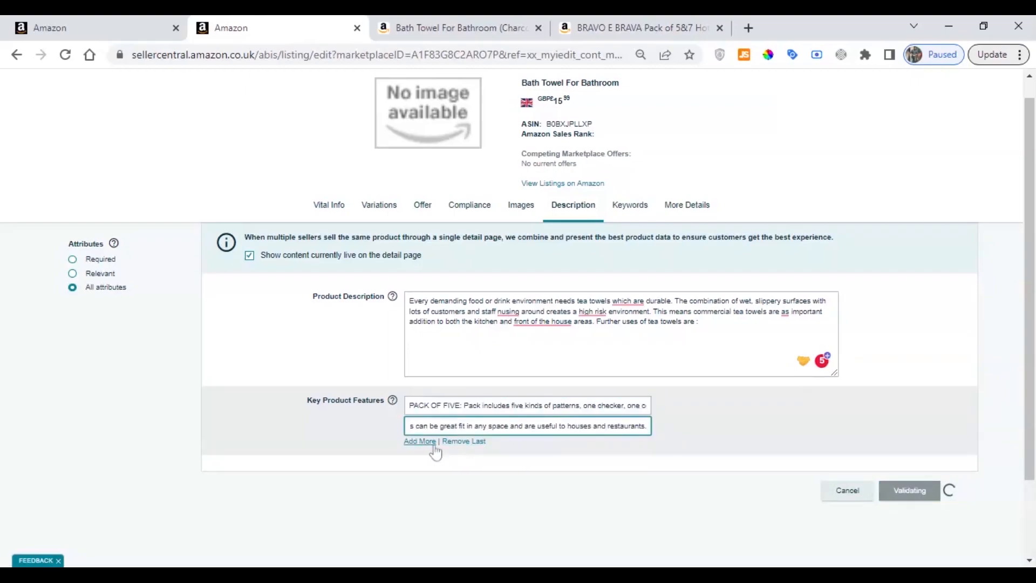
pyautogui.click(420, 441)
pyautogui.hotkey('ctrl', 'v')
pyautogui.click(419, 461)
pyautogui.hotkey('ctrl', 'v')
pyautogui.click(420, 482)
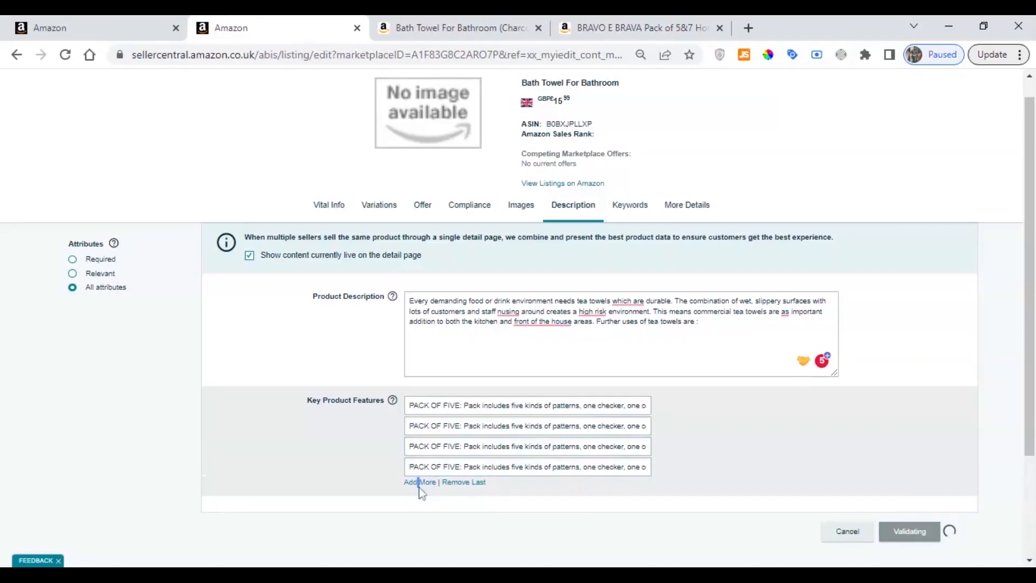
pyautogui.click(420, 487)
pyautogui.hotkey('ctrl', 'v')
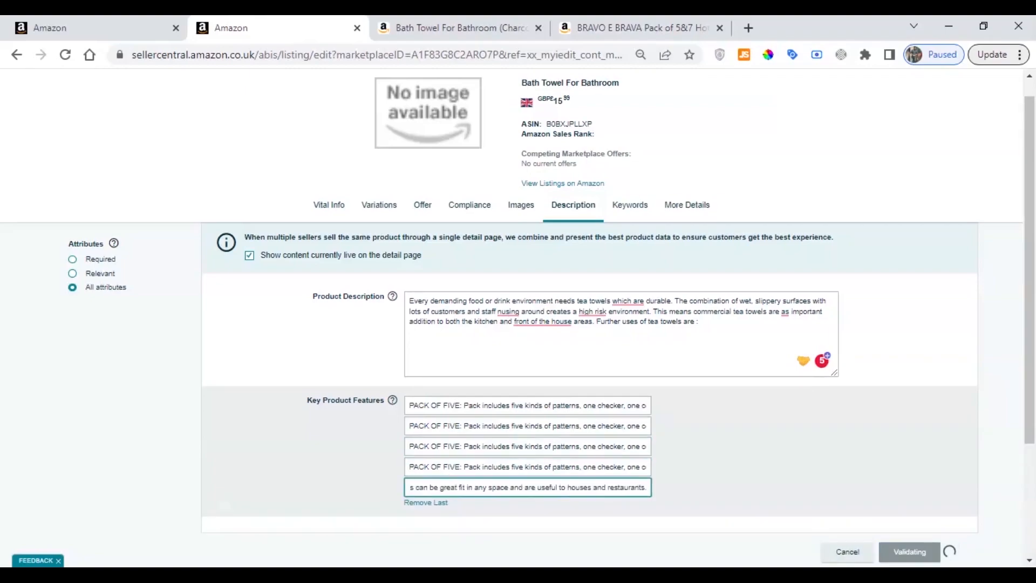
# Delete the "PACK OF FIVE:" heading from the first key product feature and check the Product Description text
pyautogui.moveTo(459, 405); pyautogui.dragTo(409, 406)
pyautogui.press('BackSpace')
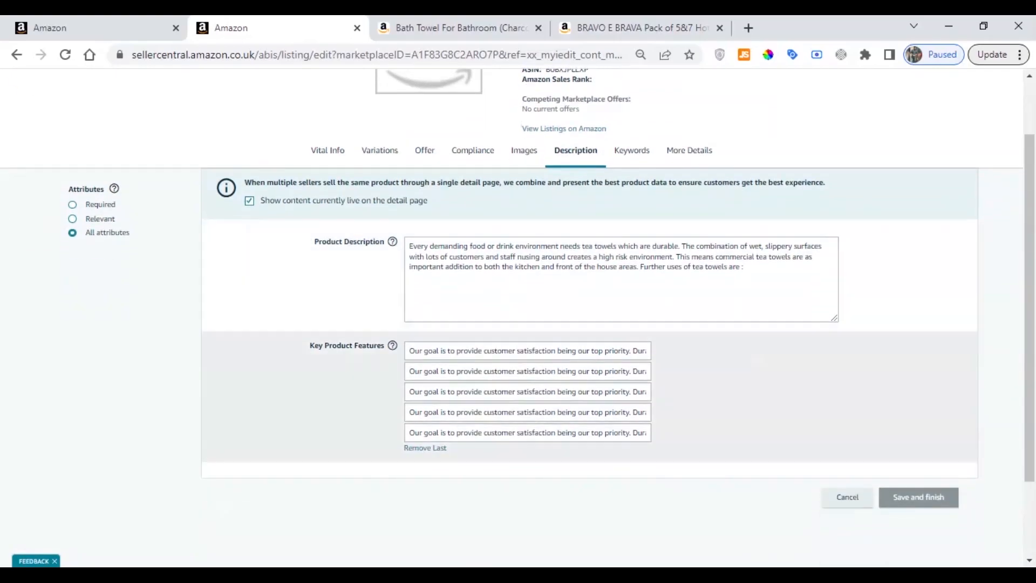
pyautogui.moveTo(309, 346); pyautogui.dragTo(381, 346)
pyautogui.click(305, 236)
pyautogui.doubleClick(322, 239)
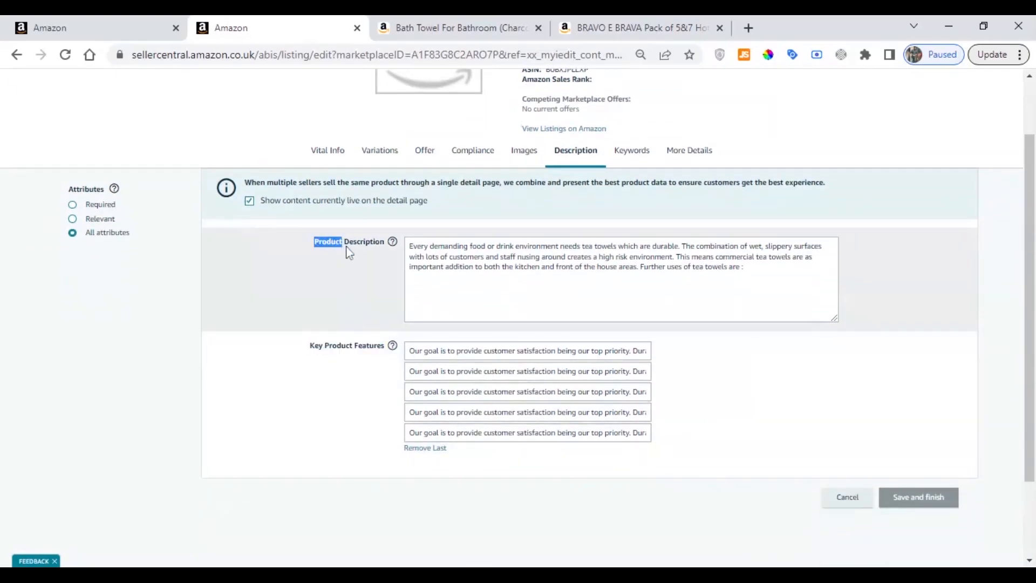
pyautogui.click(744, 268)
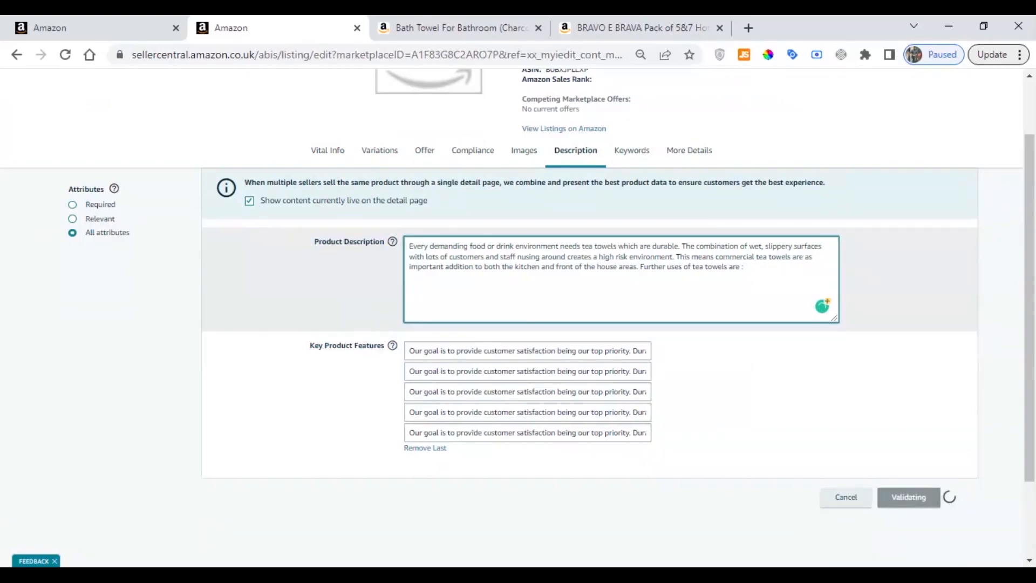
# Enter "towel cotton towels white charcoal" as the listing's Search Terms in the keywords section
pyautogui.click(632, 151)
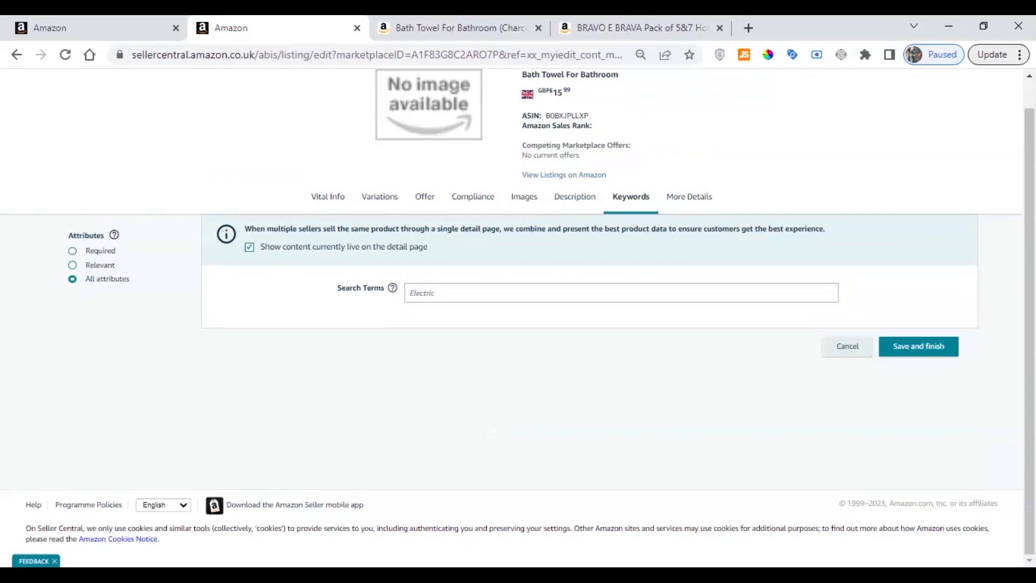
pyautogui.click(492, 292)
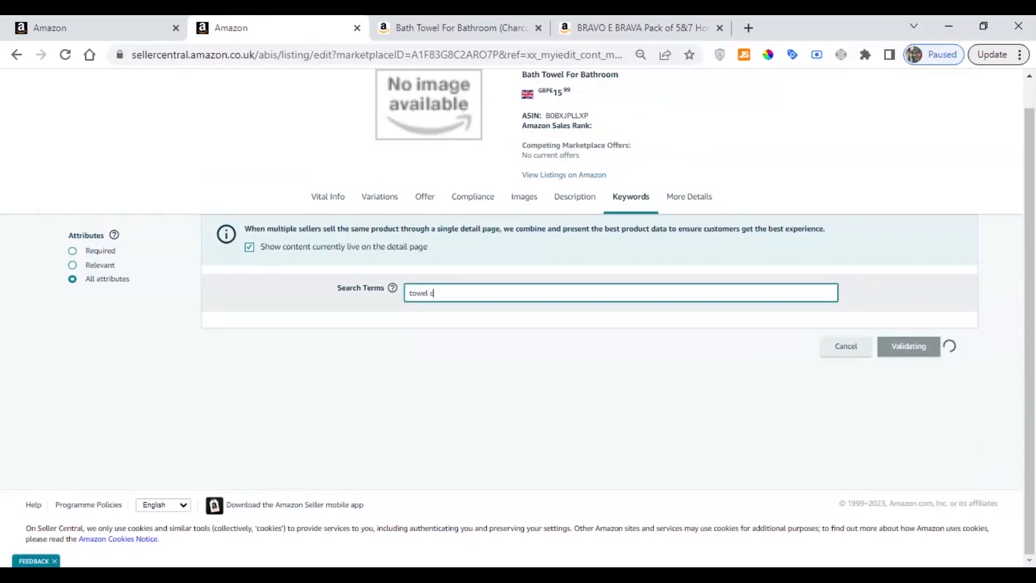
pyautogui.write('owels wh')
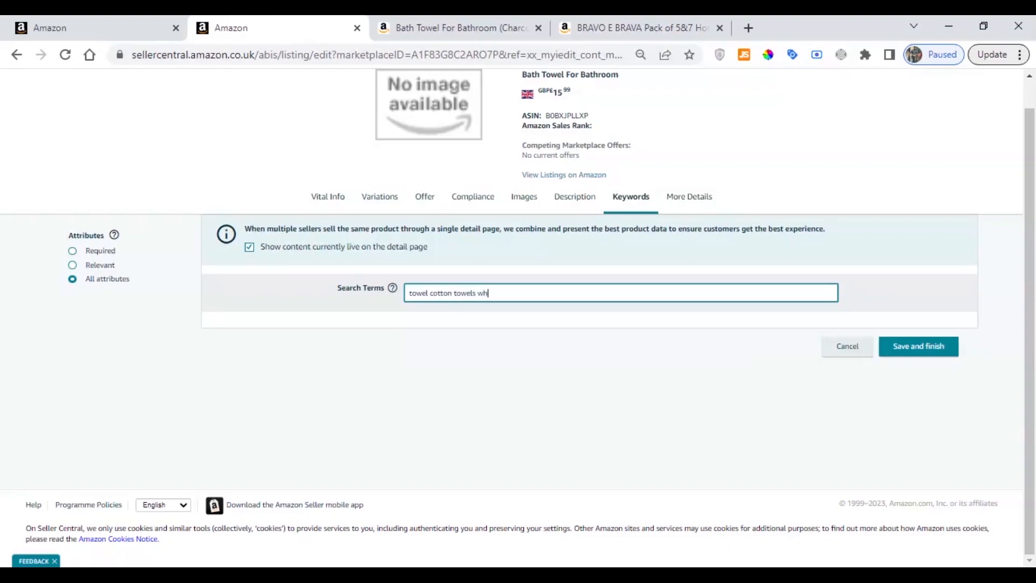
pyautogui.write('ite charcoal')
pyautogui.hotkey('ctrl', 'a')
pyautogui.click(488, 293)
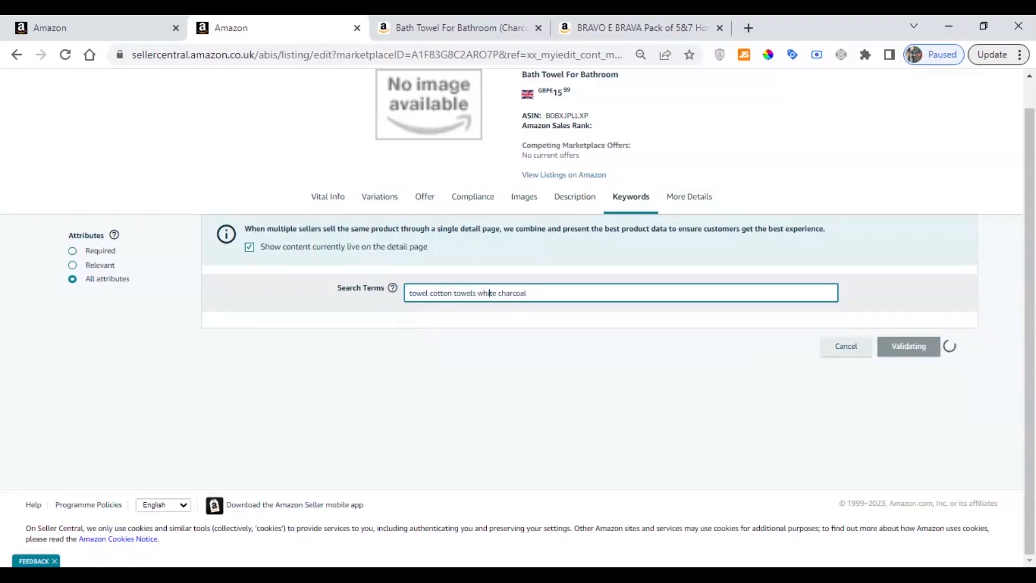
pyautogui.moveTo(530, 293); pyautogui.dragTo(394, 290)
pyautogui.click(461, 293)
pyautogui.hotkey('ctrl', 'a')
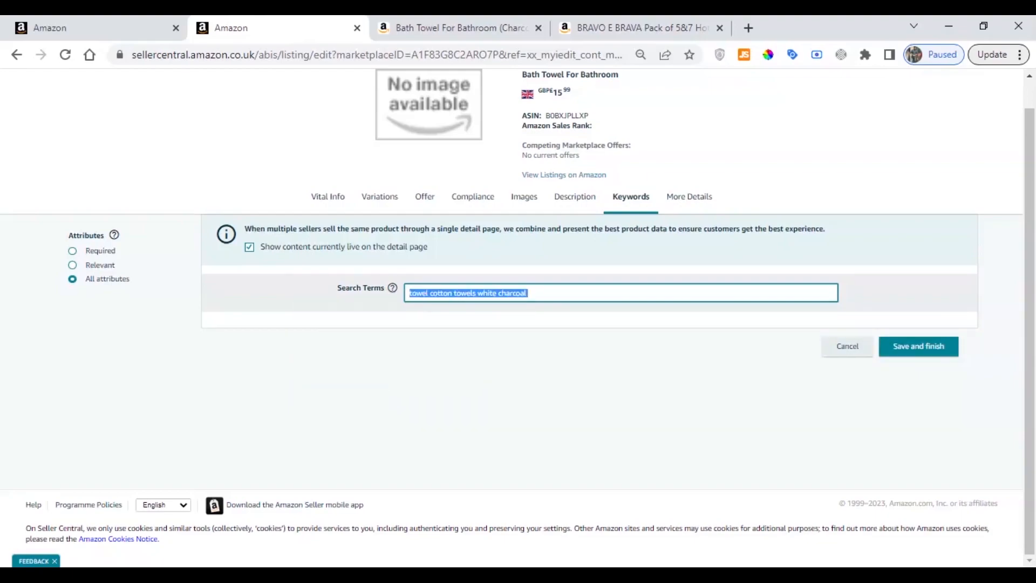
pyautogui.click(588, 293)
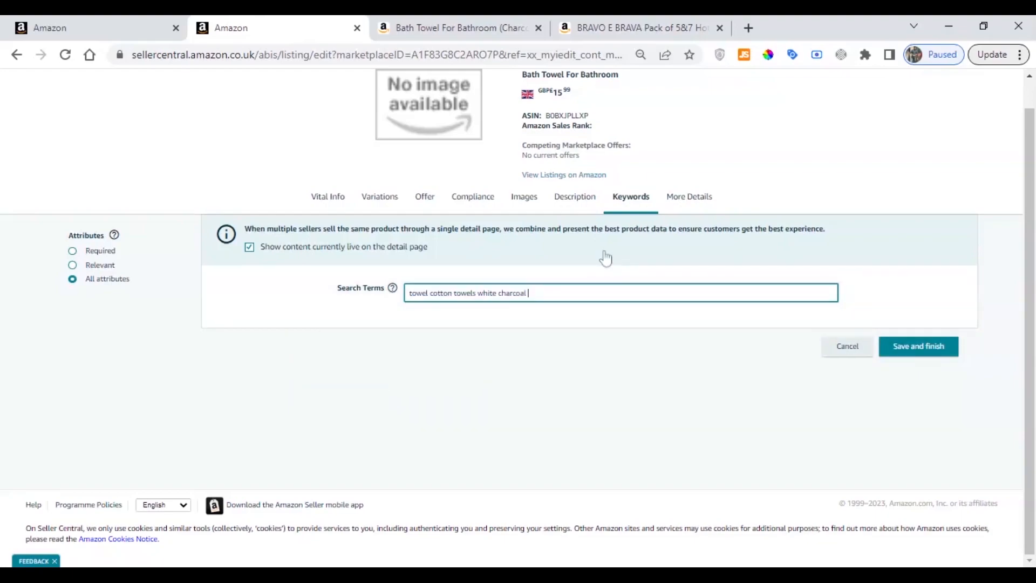
# Review the listing's description and vital info, and check the Charcoal and White rows among the variations
pyautogui.click(577, 202)
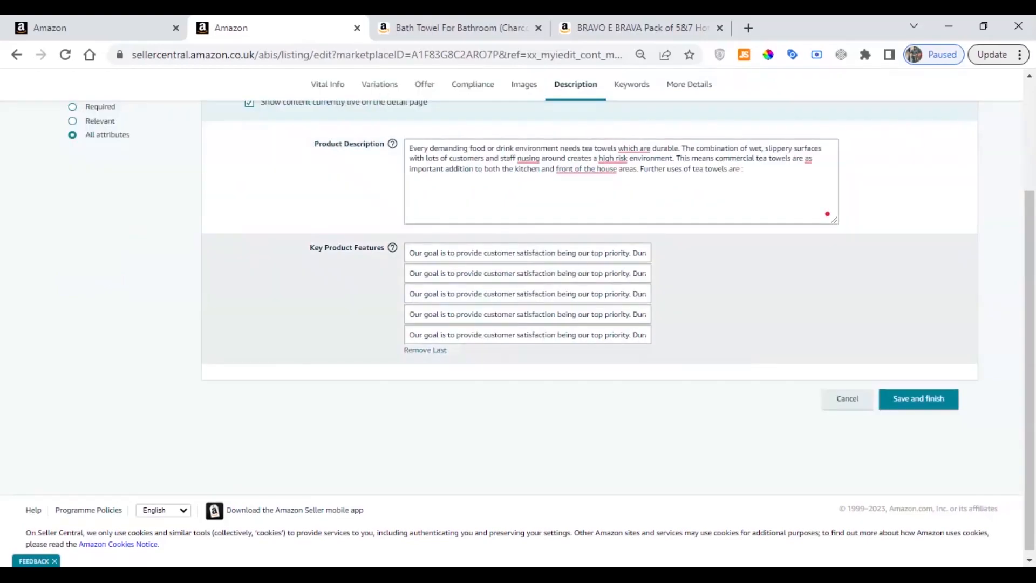
pyautogui.scroll(3, 462, 245)
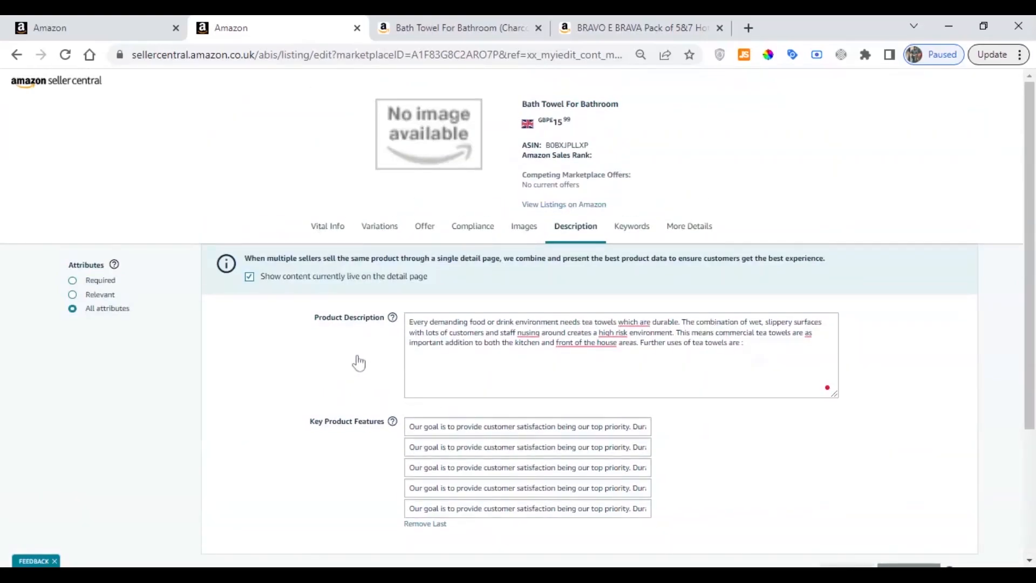
pyautogui.click(327, 226)
pyautogui.scroll(-5, 447, 271)
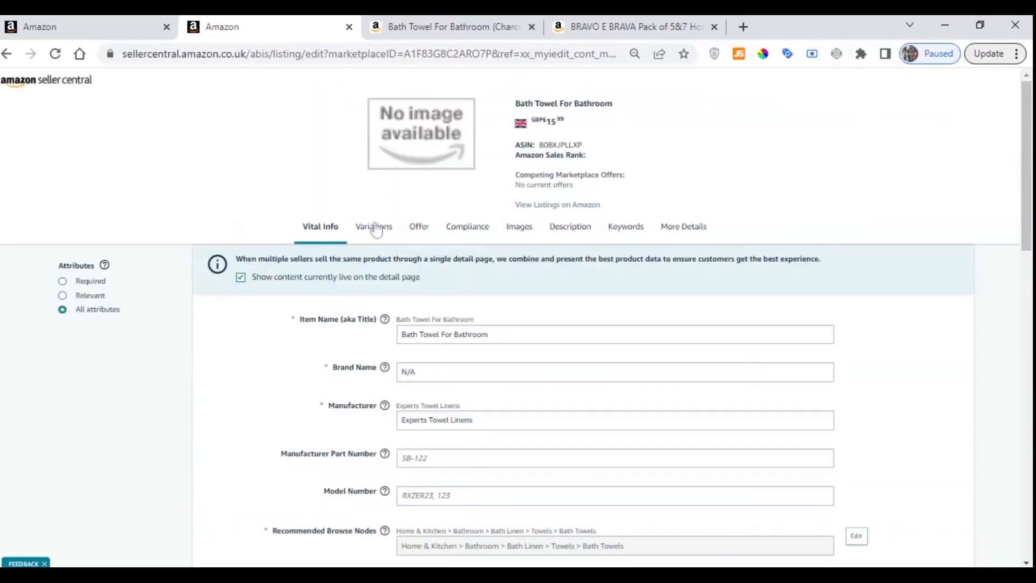
pyautogui.click(373, 227)
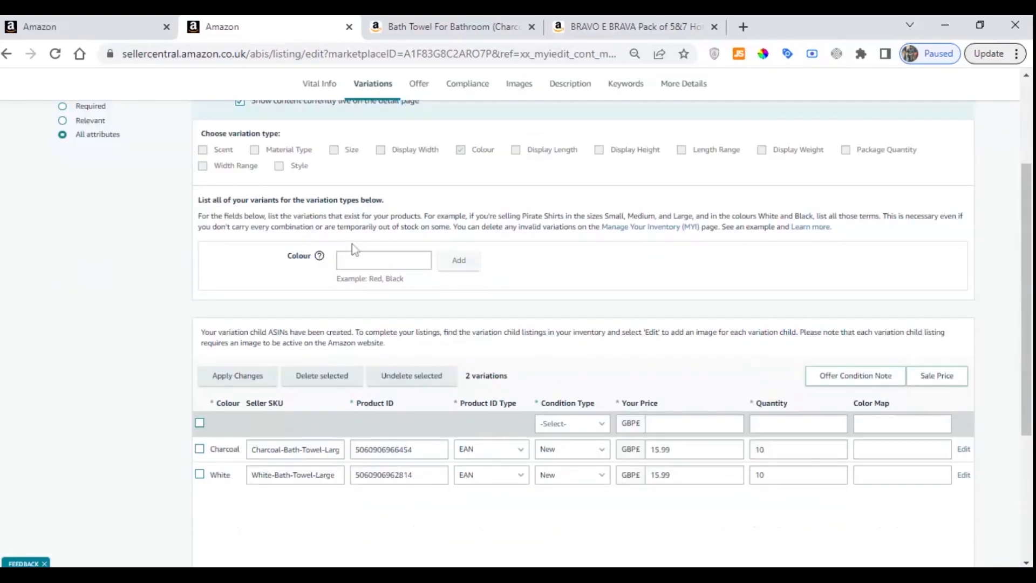
pyautogui.scroll(-3, 354, 249)
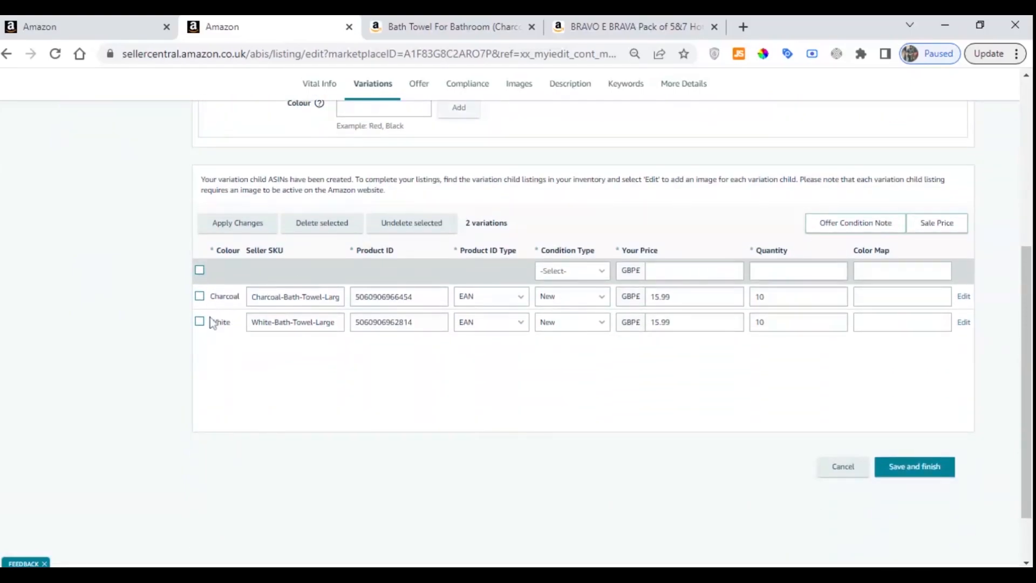
pyautogui.scroll(6, 454, 252)
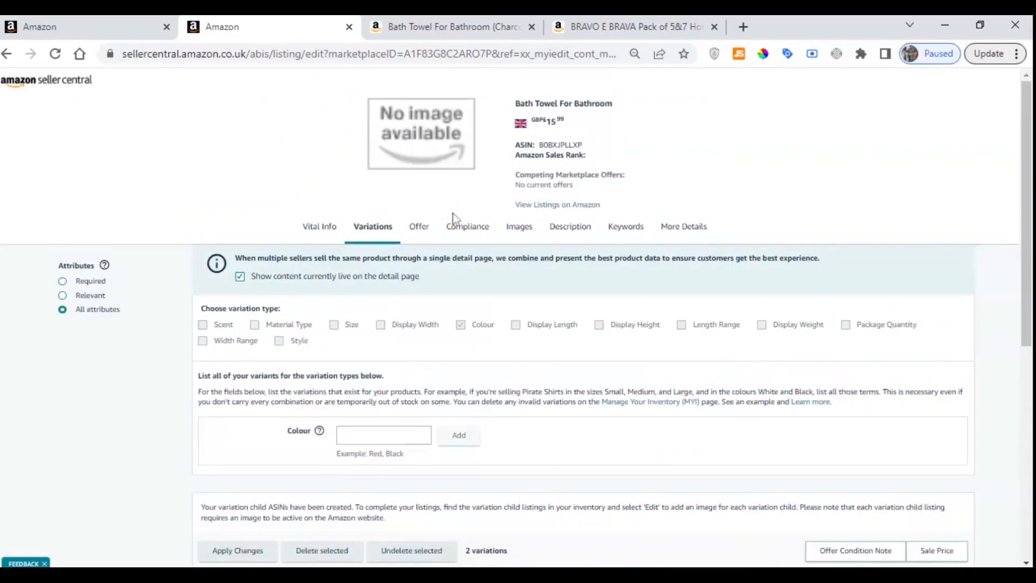
# Review the listing's offer settings and its compliance details, including the Country/Region Of Origin
pyautogui.click(423, 233)
pyautogui.scroll(3, 434, 268)
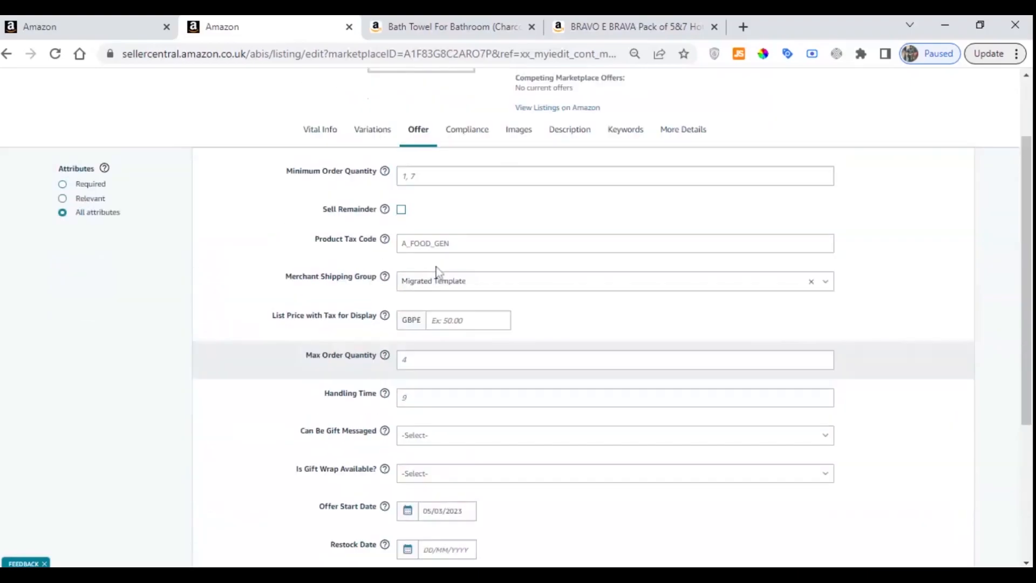
pyautogui.scroll(-5, 438, 273)
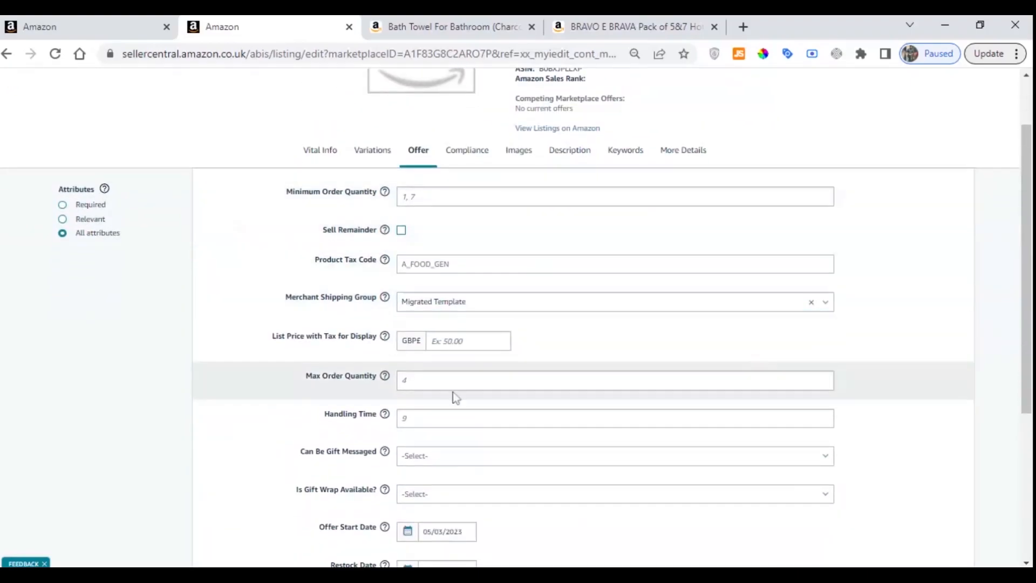
pyautogui.scroll(4, 412, 365)
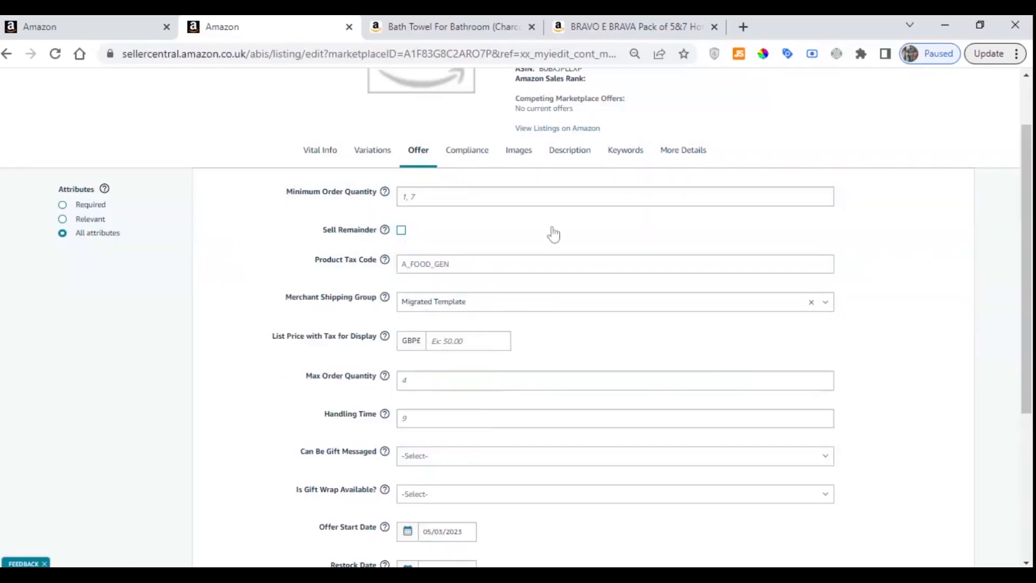
pyautogui.click(468, 150)
pyautogui.scroll(-2, 528, 213)
pyautogui.scroll(4, 483, 240)
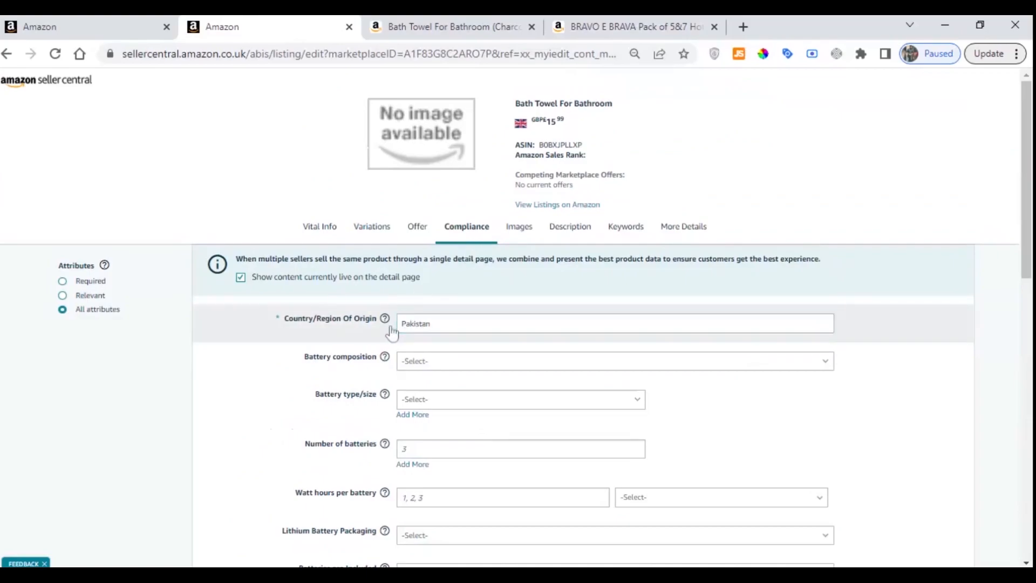
pyautogui.click(441, 329)
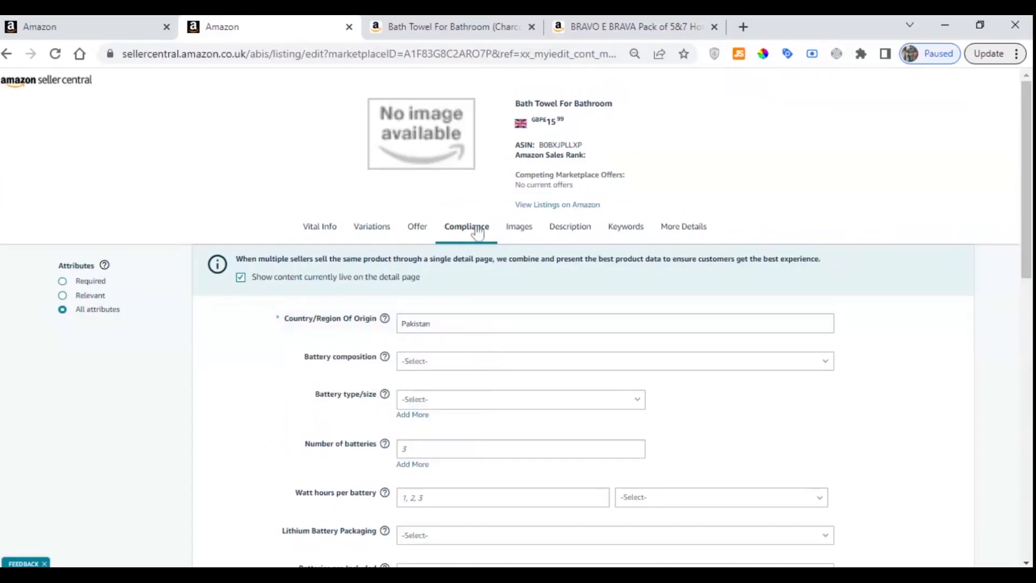
# Recheck the uploaded towel images, the description with its key features, and the search terms
pyautogui.click(518, 228)
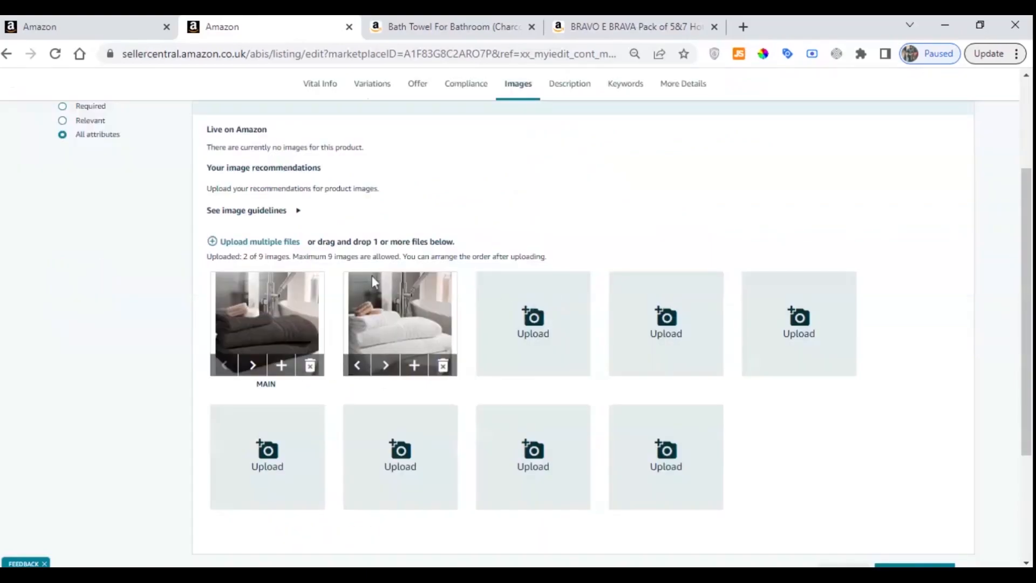
pyautogui.scroll(3, 587, 218)
pyautogui.click(584, 234)
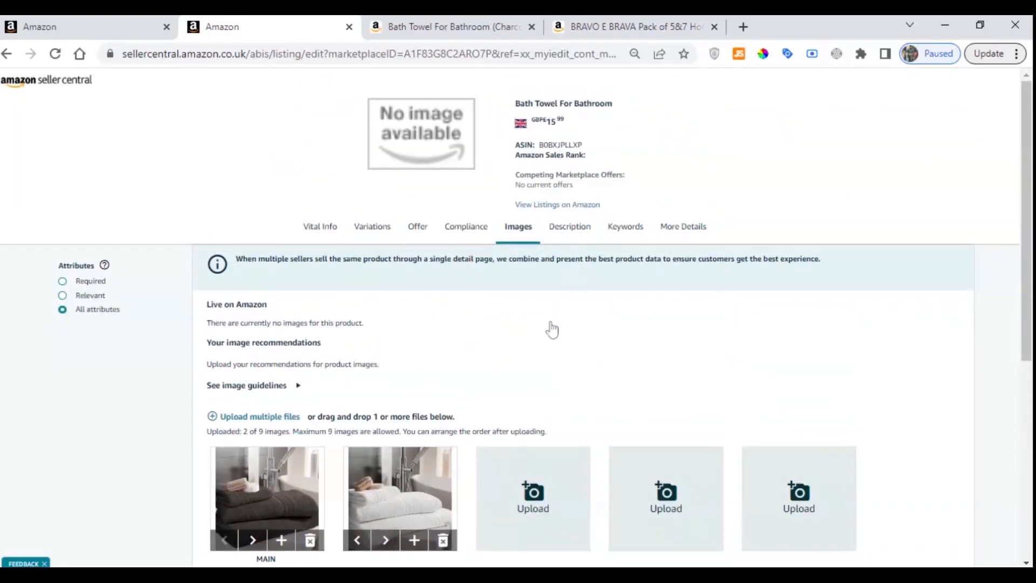
pyautogui.scroll(2, 453, 234)
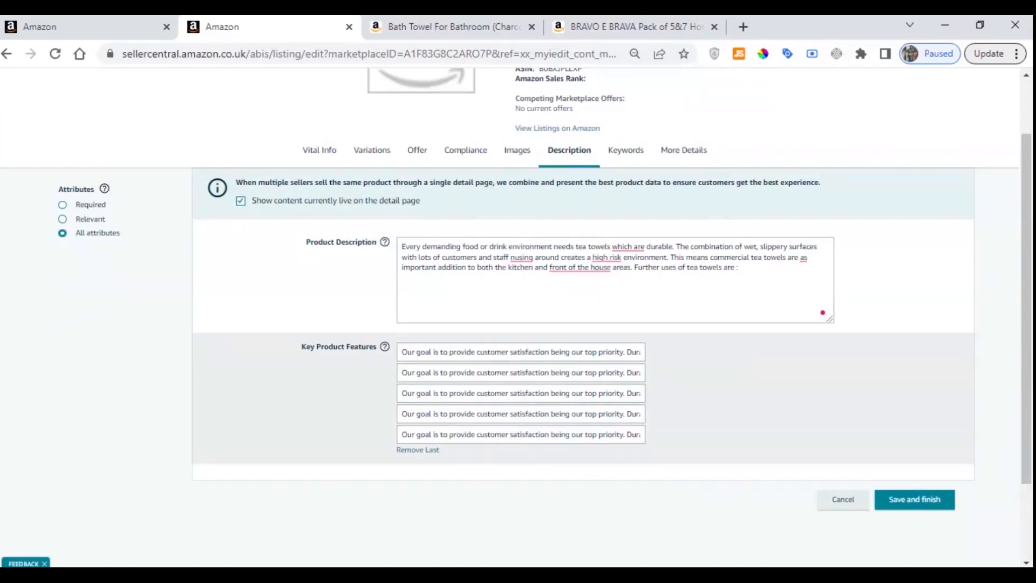
pyautogui.click(637, 152)
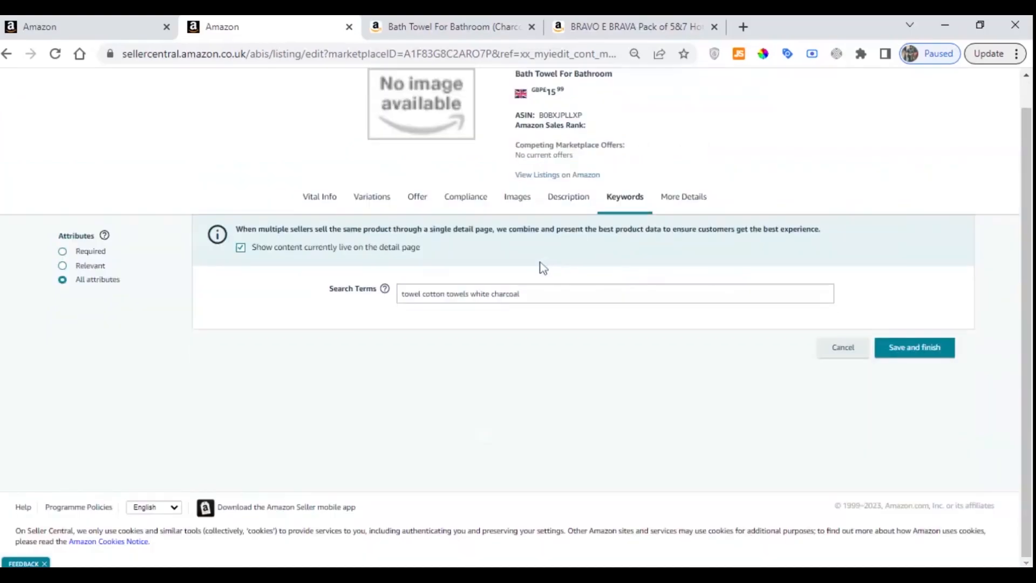
pyautogui.click(521, 293)
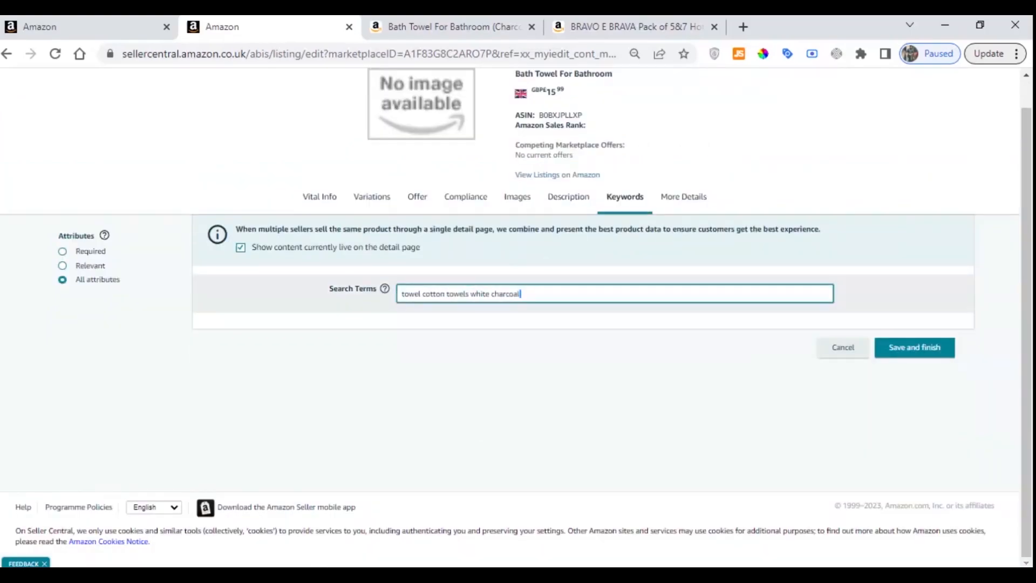
# Look through the listing's additional detail fields, from GTIN Exemption Reason down to Waterproof Rating
pyautogui.click(684, 201)
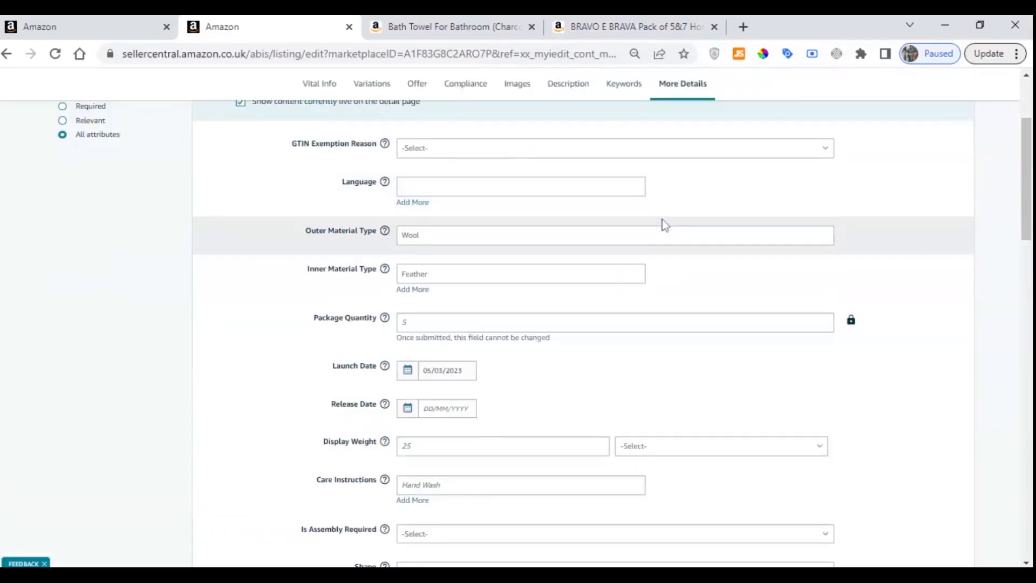
pyautogui.scroll(-1, 401, 341)
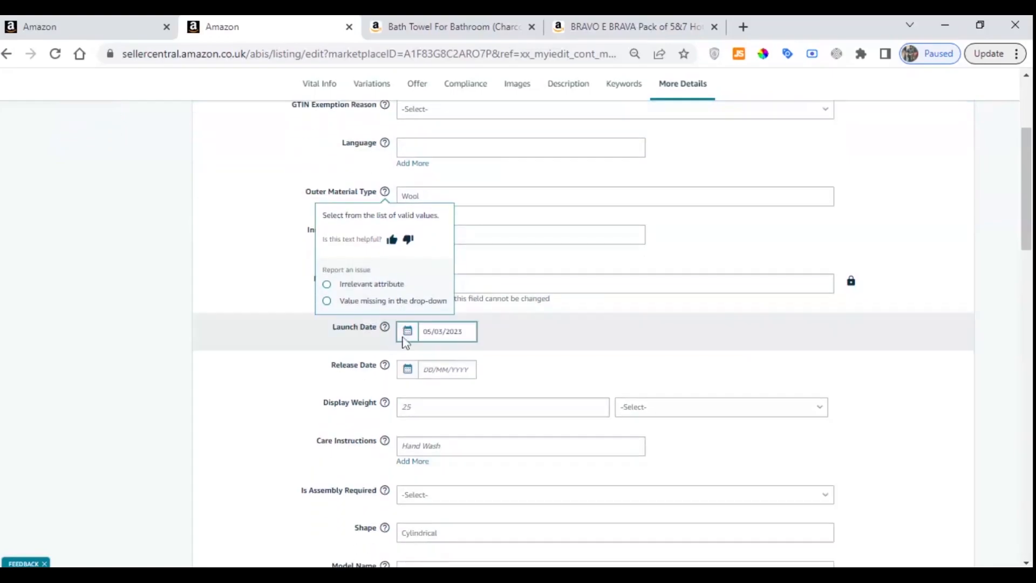
pyautogui.scroll(-2, 404, 367)
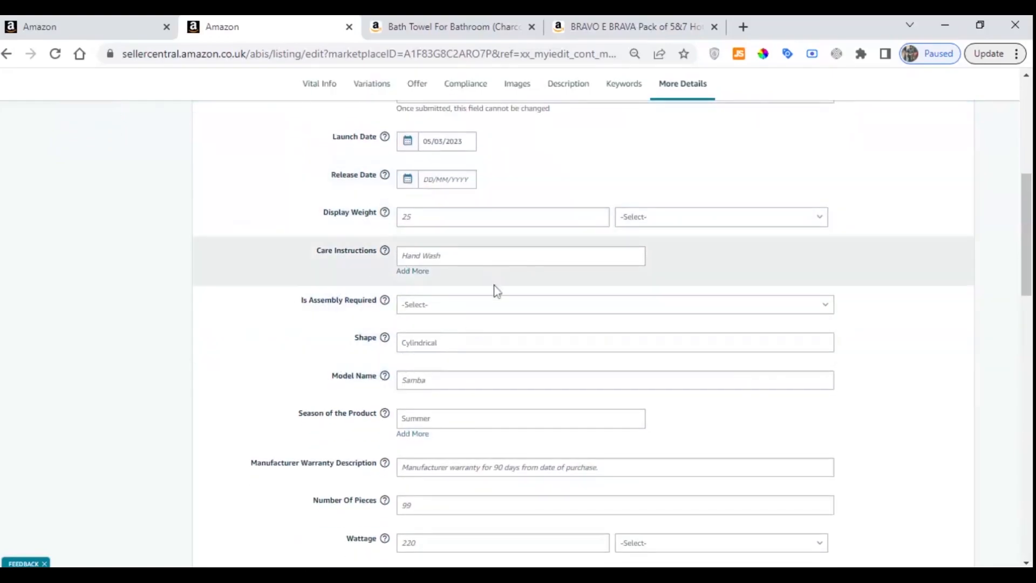
pyautogui.scroll(-3, 331, 410)
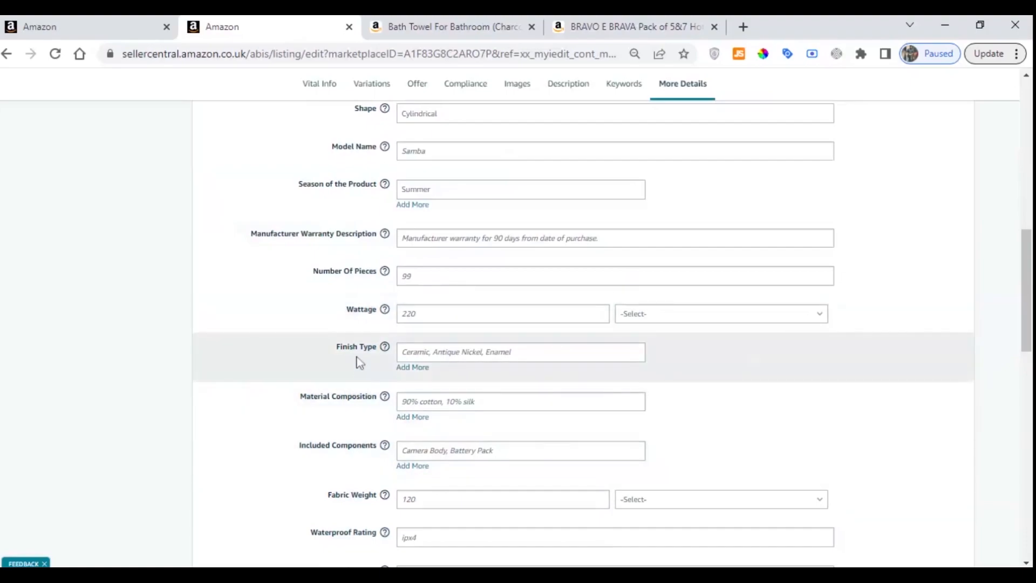
pyautogui.scroll(2, 360, 363)
pyautogui.scroll(-1, 361, 363)
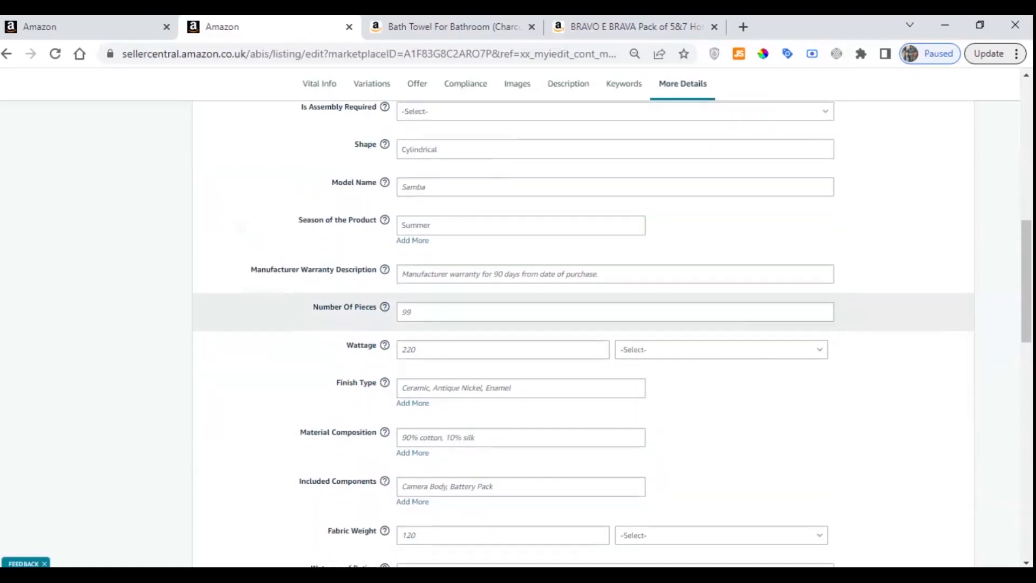
pyautogui.scroll(3, 360, 362)
pyautogui.scroll(-1, 585, 366)
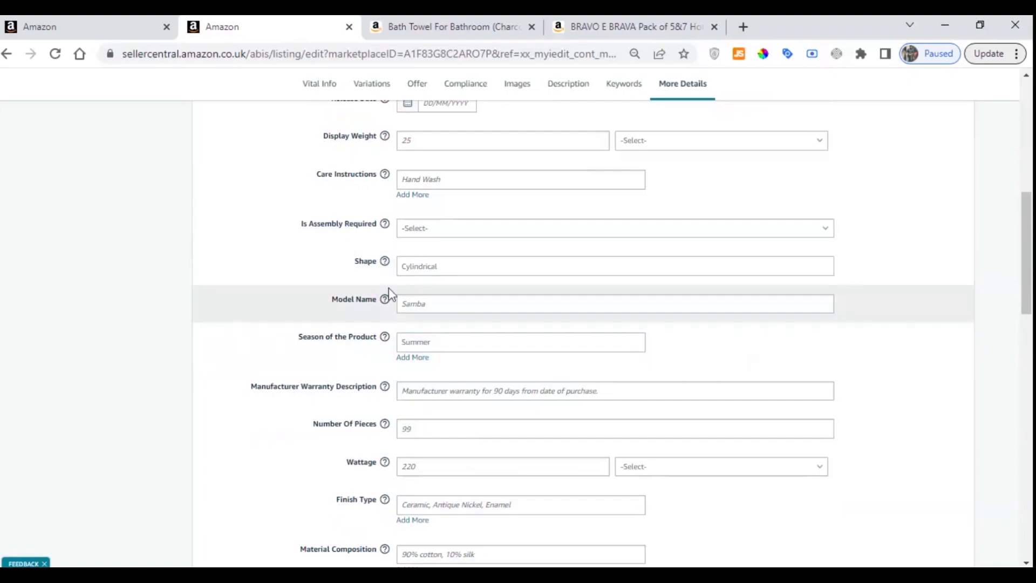
pyautogui.scroll(2, 359, 259)
pyautogui.scroll(3, 361, 257)
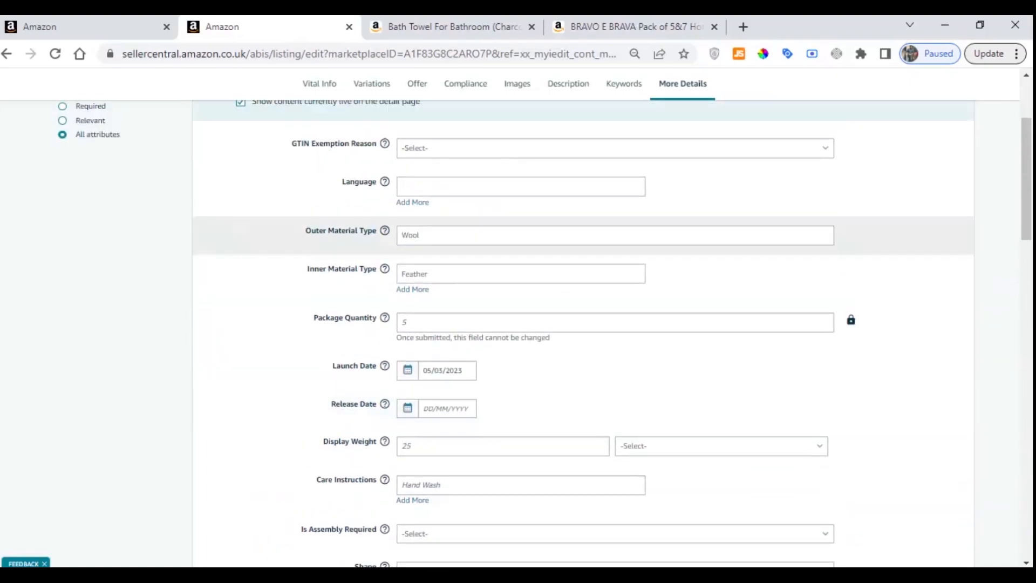
# Enter "Machine Washable" as the Care Instructions in the listing's additional details
pyautogui.scroll(-5, 389, 253)
pyautogui.scroll(1, 405, 234)
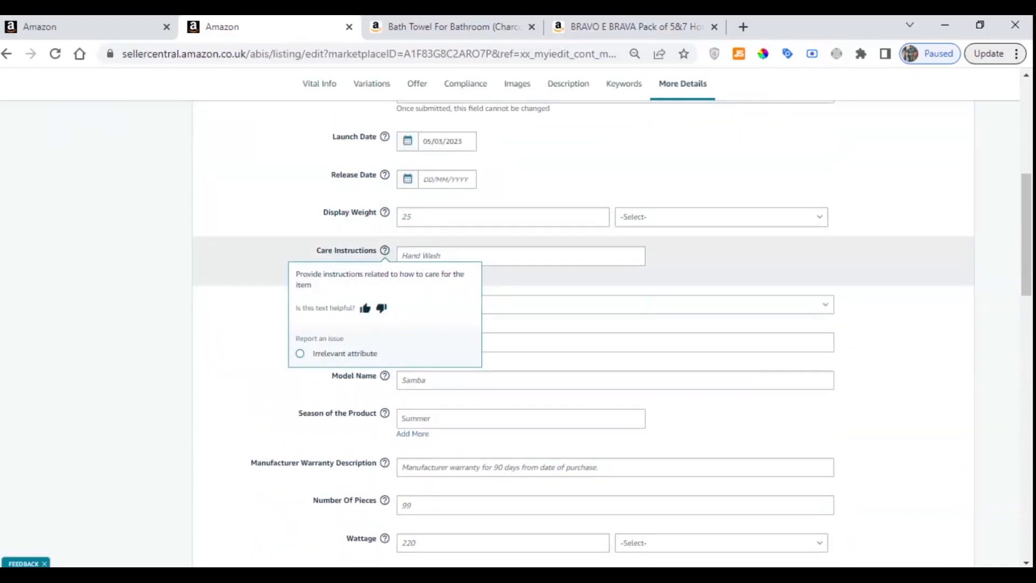
pyautogui.click(415, 256)
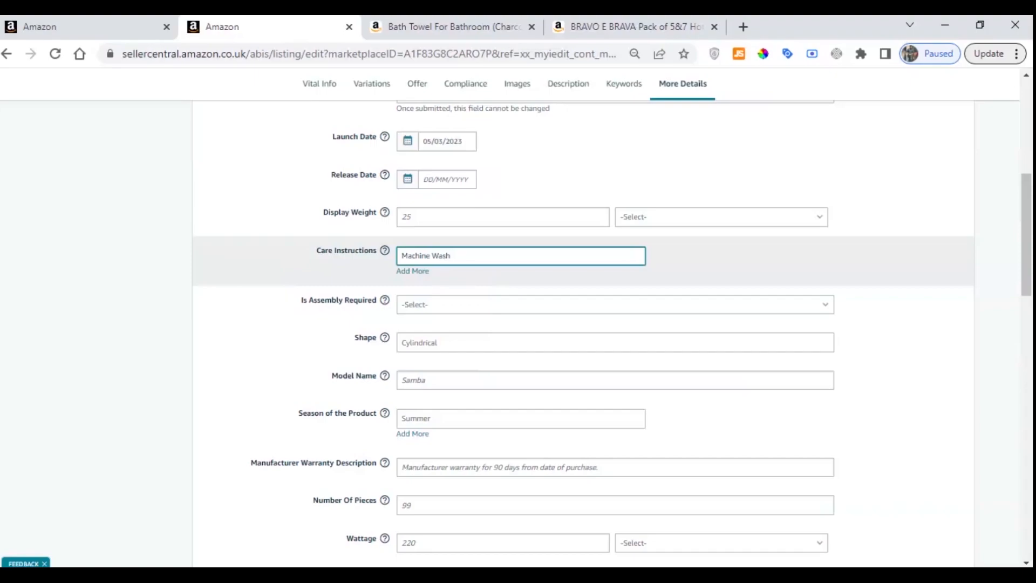
pyautogui.click(296, 261)
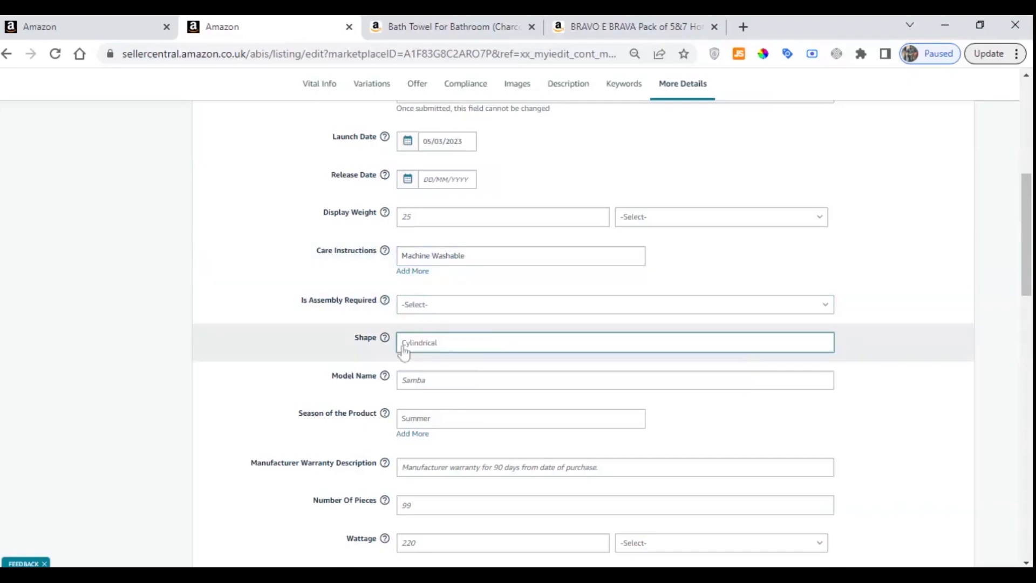
# Review the remaining additional detail fields, from Shape through Special Features and Thread Count to Item Display Dimensions
pyautogui.scroll(-3, 404, 353)
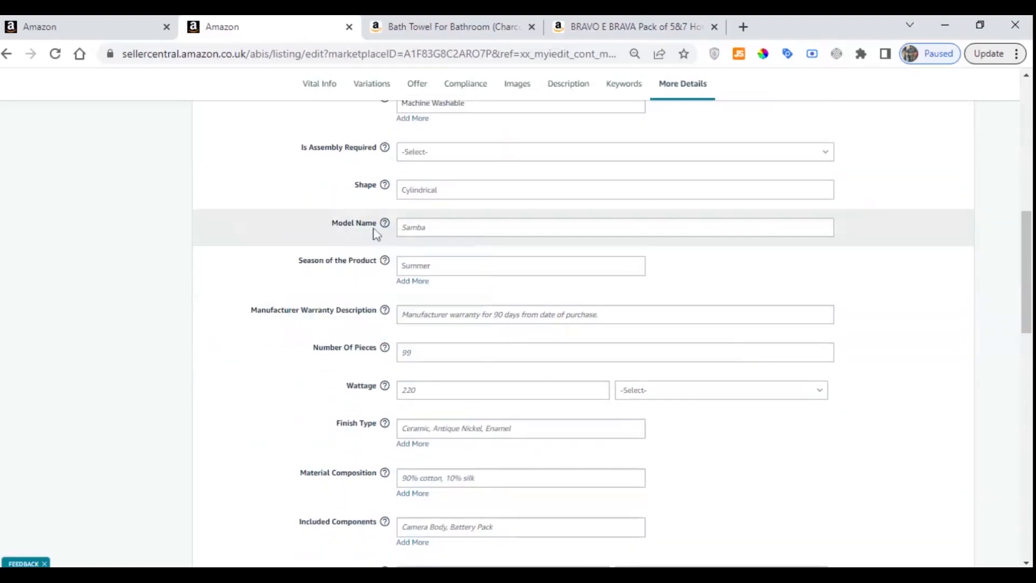
pyautogui.scroll(-1, 306, 283)
pyautogui.scroll(-1, 305, 285)
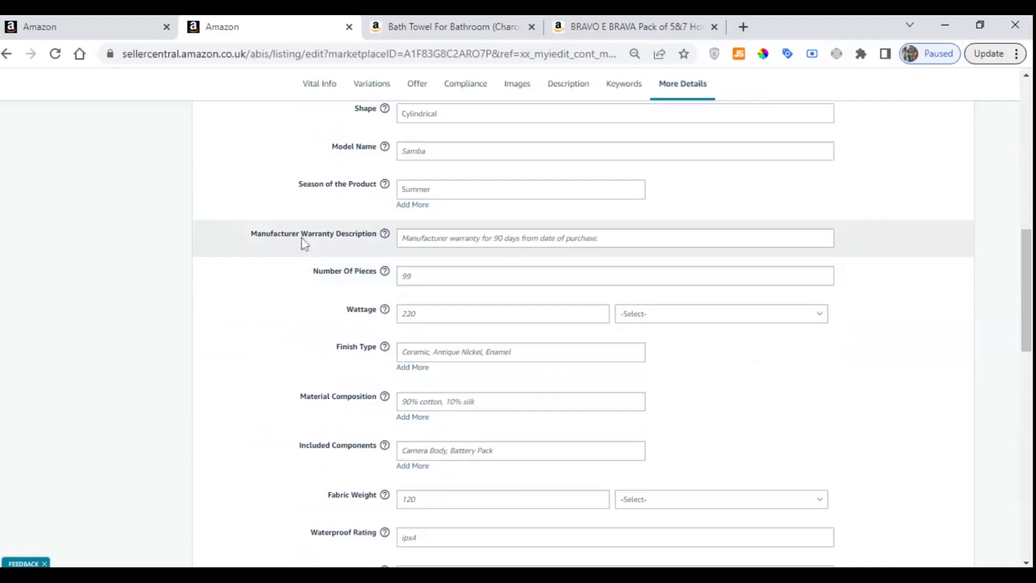
pyautogui.scroll(-2, 336, 281)
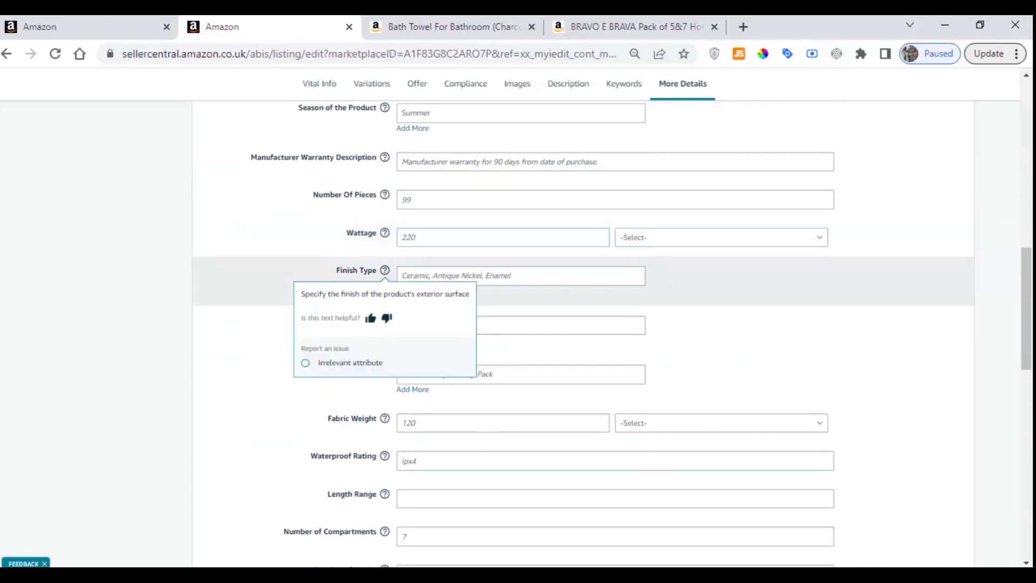
pyautogui.scroll(-4, 278, 356)
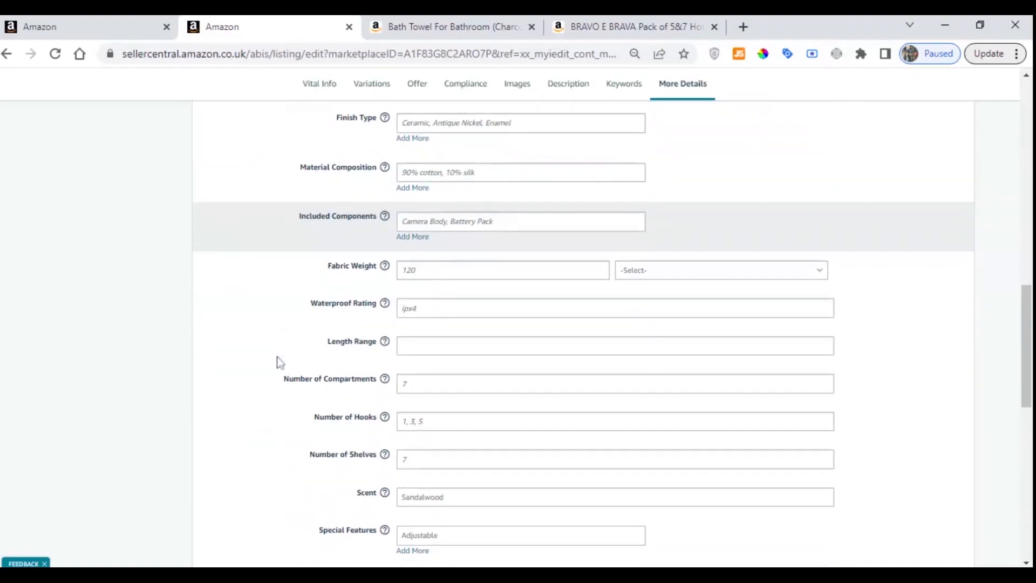
pyautogui.scroll(-8, 297, 358)
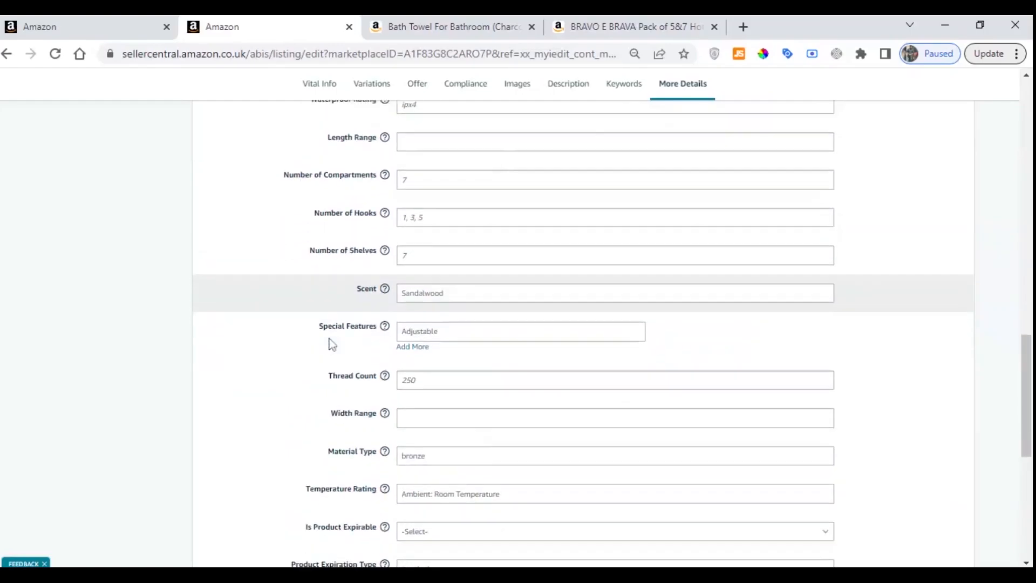
pyautogui.scroll(-6, 330, 345)
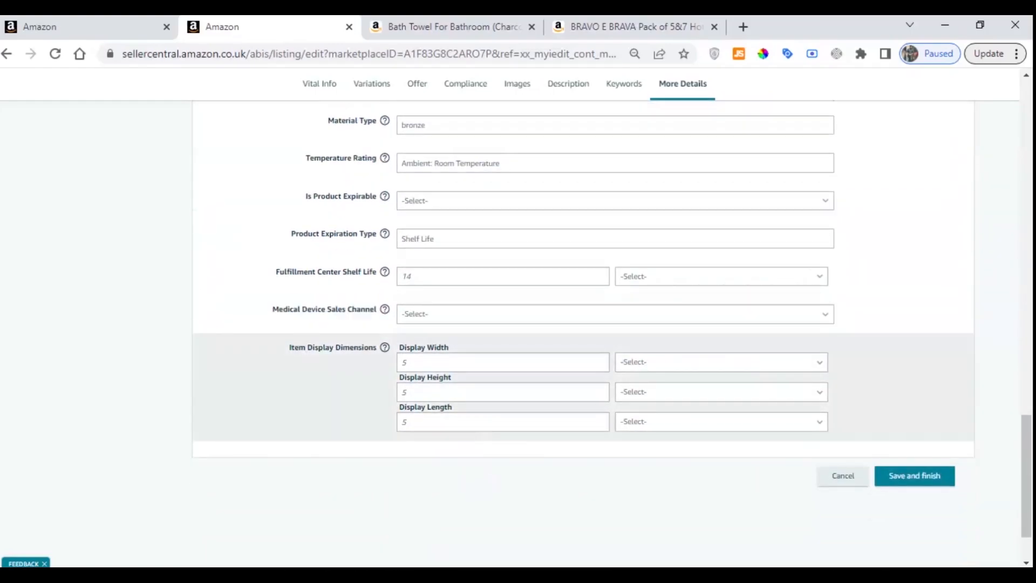
pyautogui.moveTo(288, 349); pyautogui.dragTo(373, 350)
pyautogui.click(388, 383)
pyautogui.scroll(20, 432, 366)
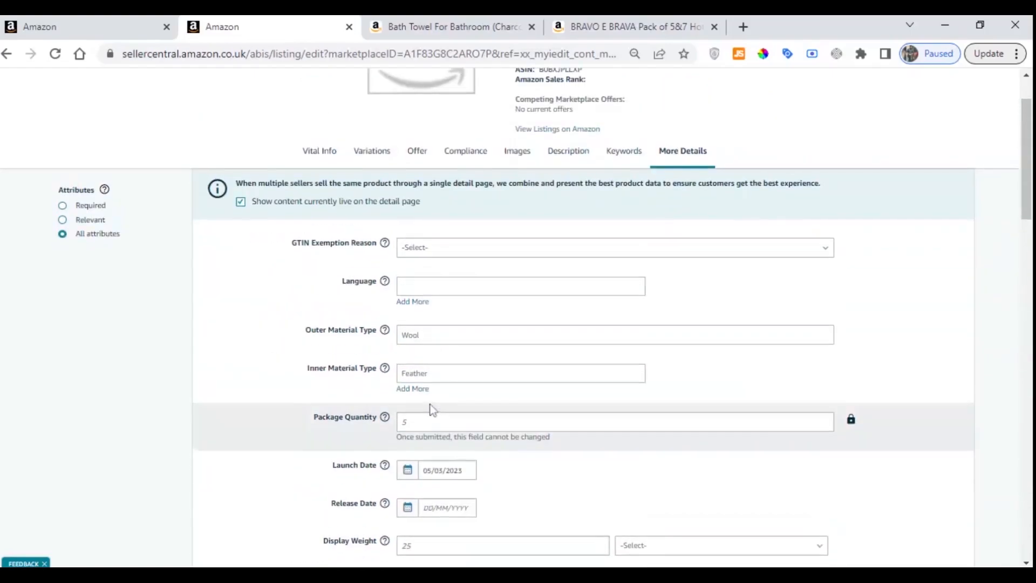
pyautogui.scroll(-3, 432, 366)
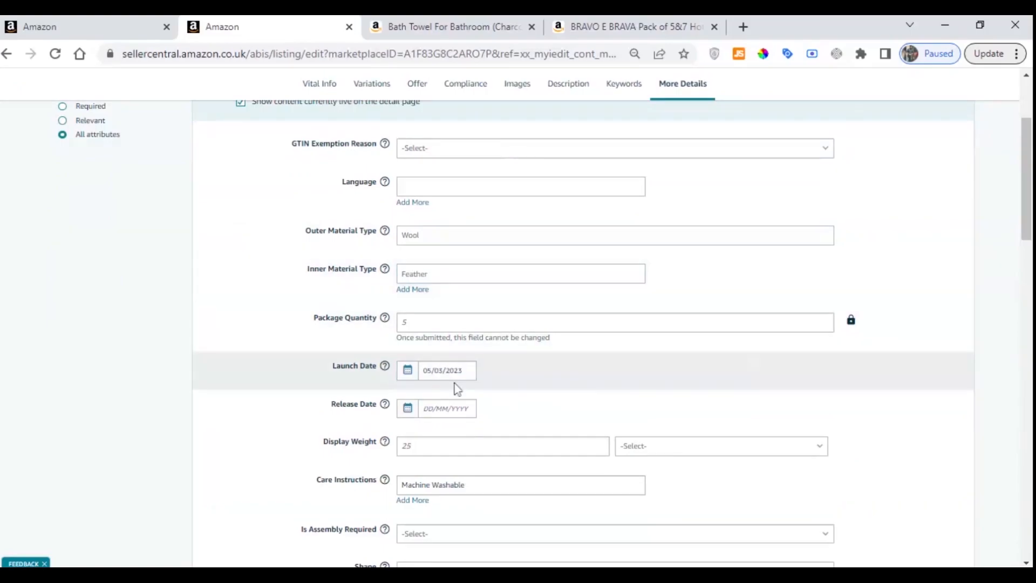
# Set Applicable Dangerous Goods Regulations to Not Applicable in the listing's compliance details, leaving the GHS pictograms unselected
pyautogui.scroll(-1, 451, 334)
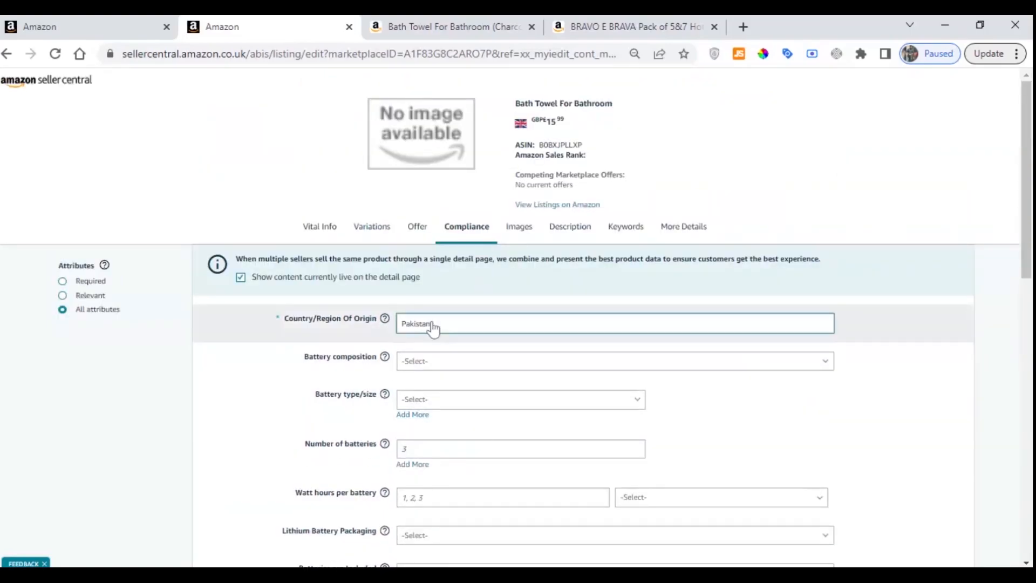
pyautogui.scroll(-3, 375, 340)
pyautogui.scroll(-7, 377, 343)
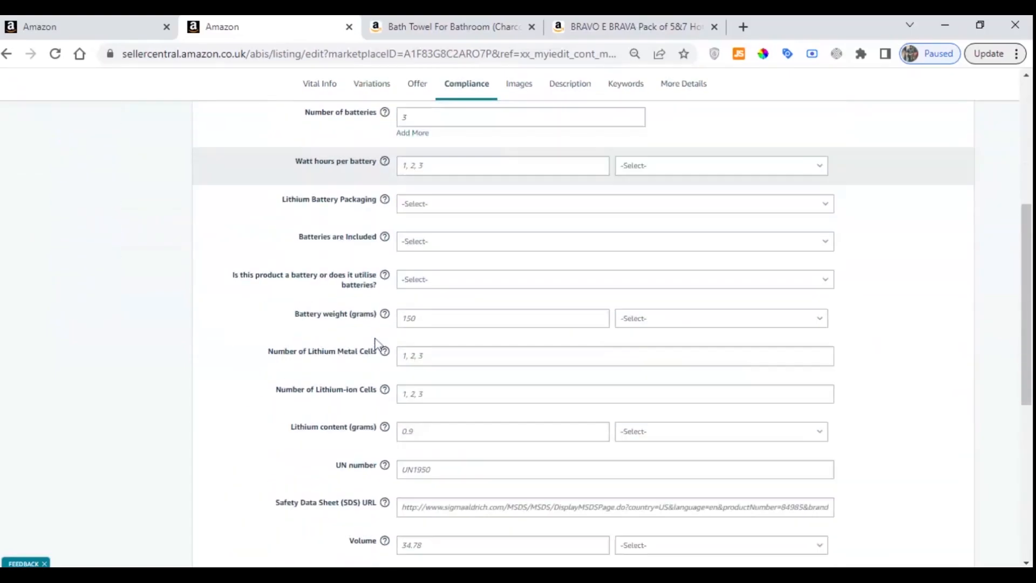
pyautogui.scroll(-1, 377, 343)
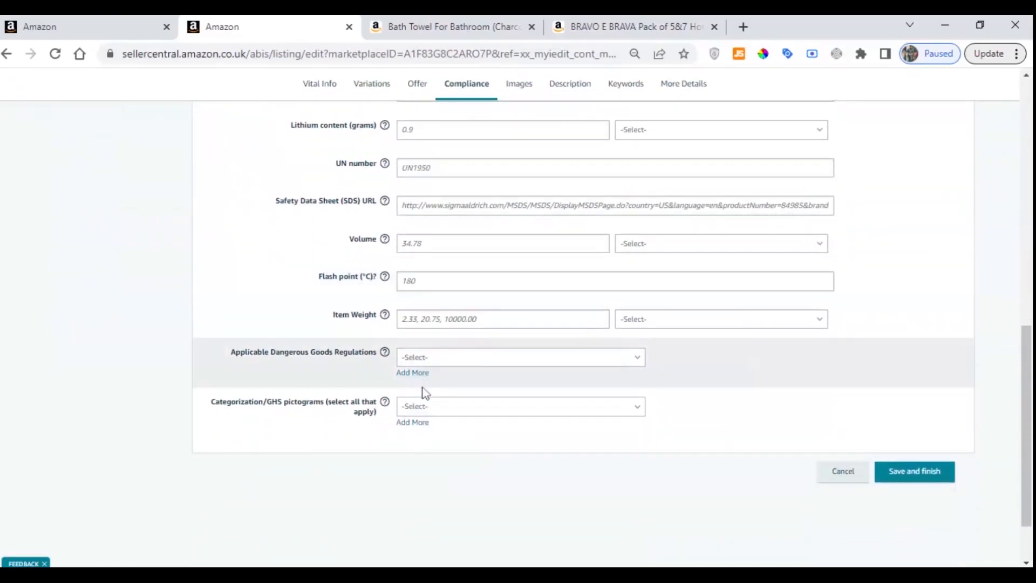
pyautogui.moveTo(386, 354)
pyautogui.scroll(2, 386, 353)
pyautogui.scroll(-3, 385, 486)
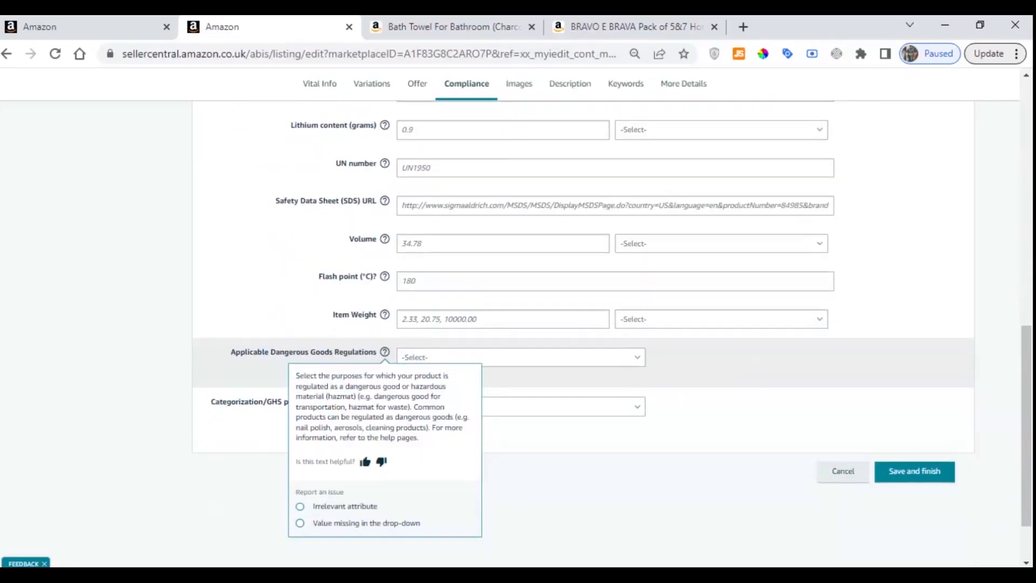
pyautogui.click(517, 358)
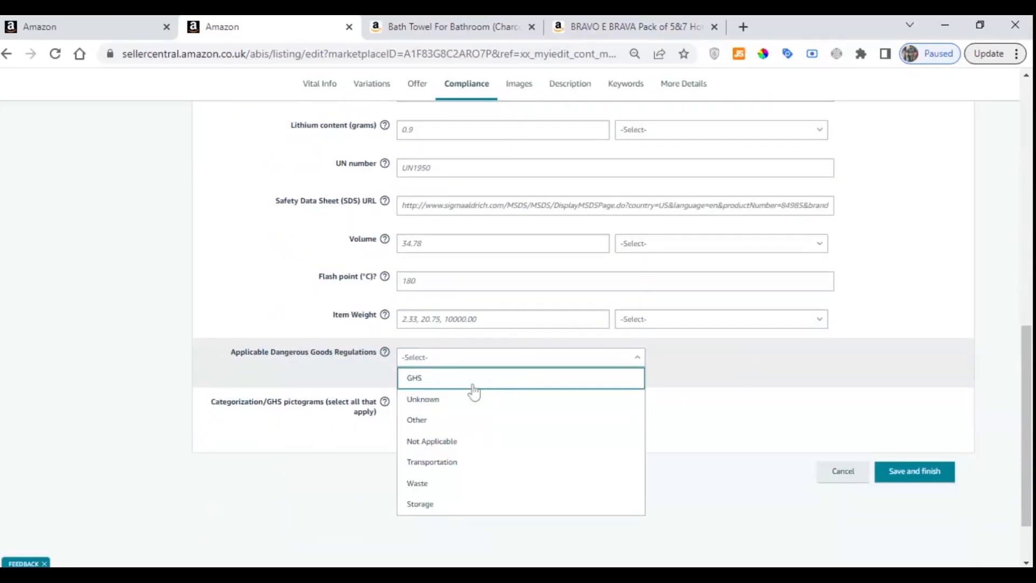
pyautogui.click(435, 441)
pyautogui.click(437, 405)
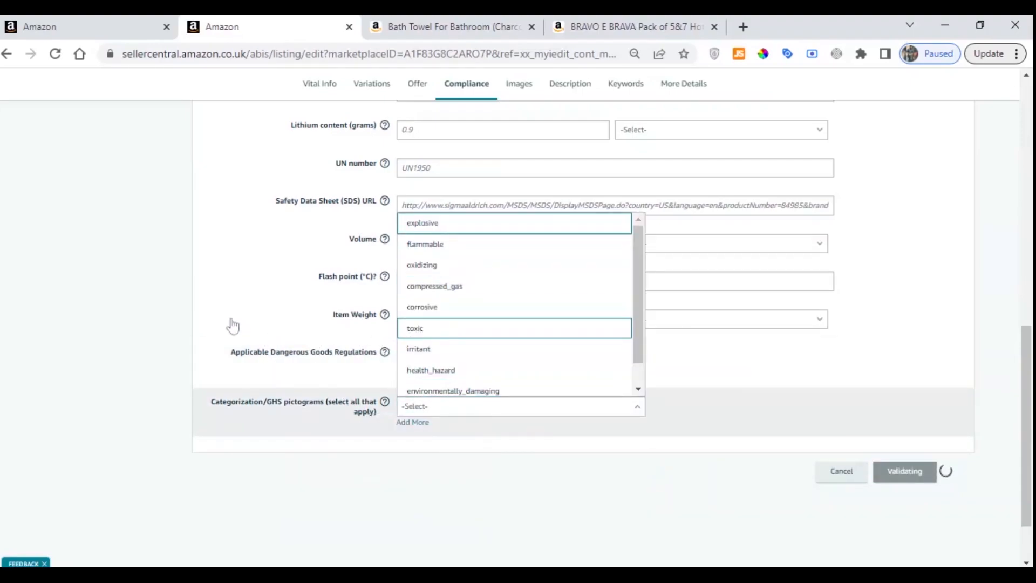
pyautogui.moveTo(227, 354); pyautogui.dragTo(378, 355)
pyautogui.click(379, 354)
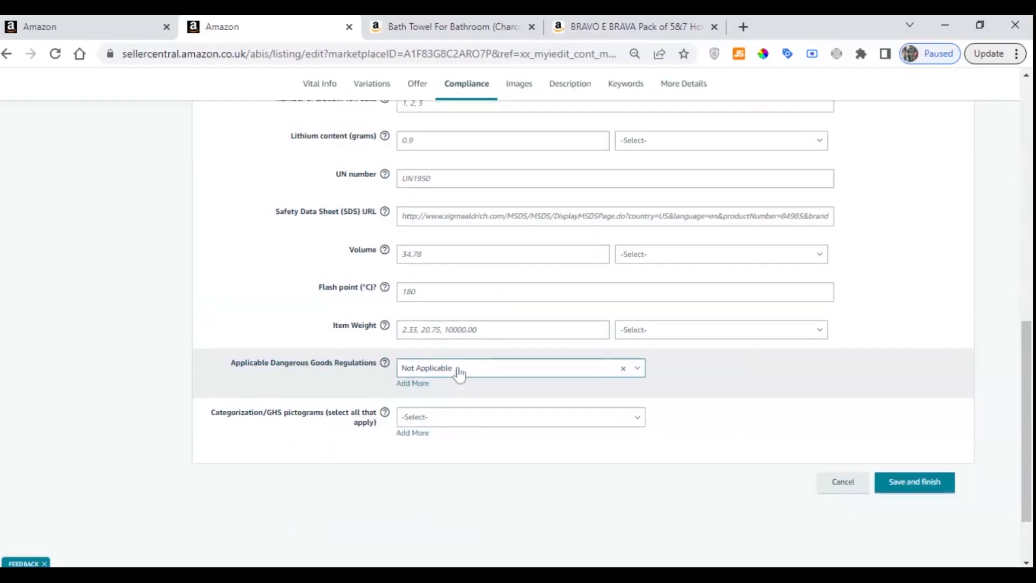
# Recheck the compliance details, description and search terms, and submit the listing changes, acknowledging the submission notice
pyautogui.scroll(10, 458, 373)
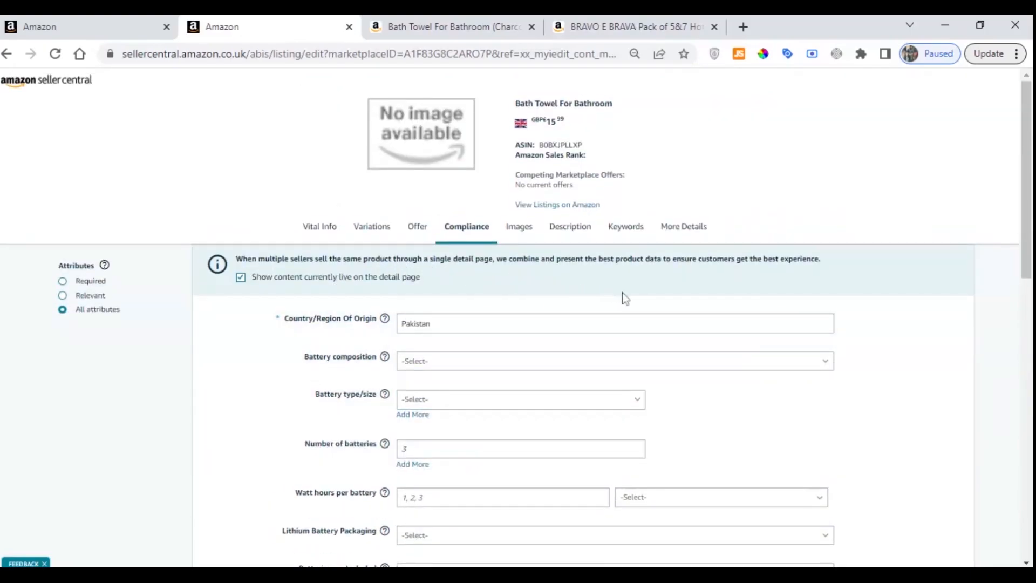
pyautogui.scroll(-3, 470, 310)
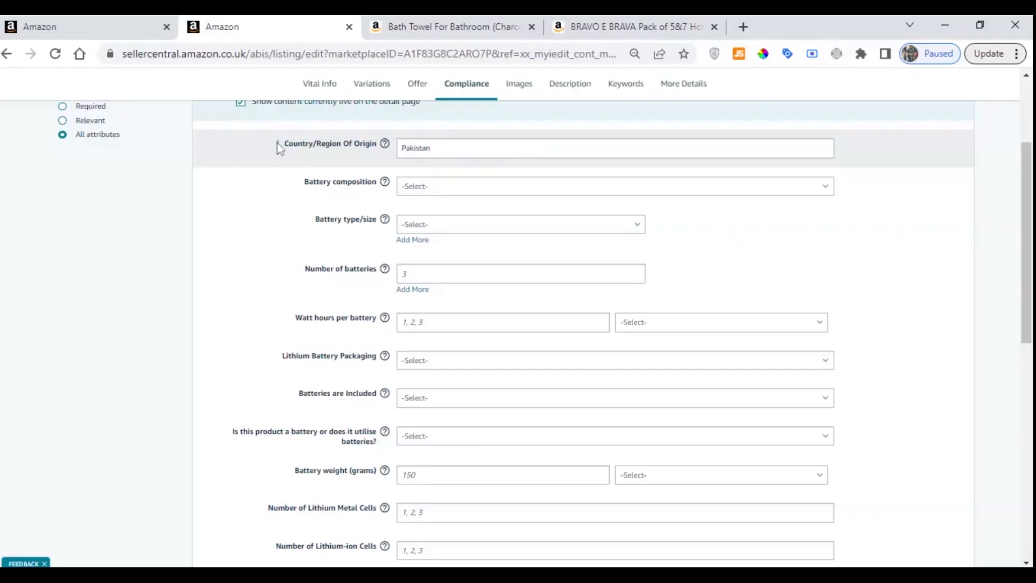
pyautogui.scroll(3, 558, 193)
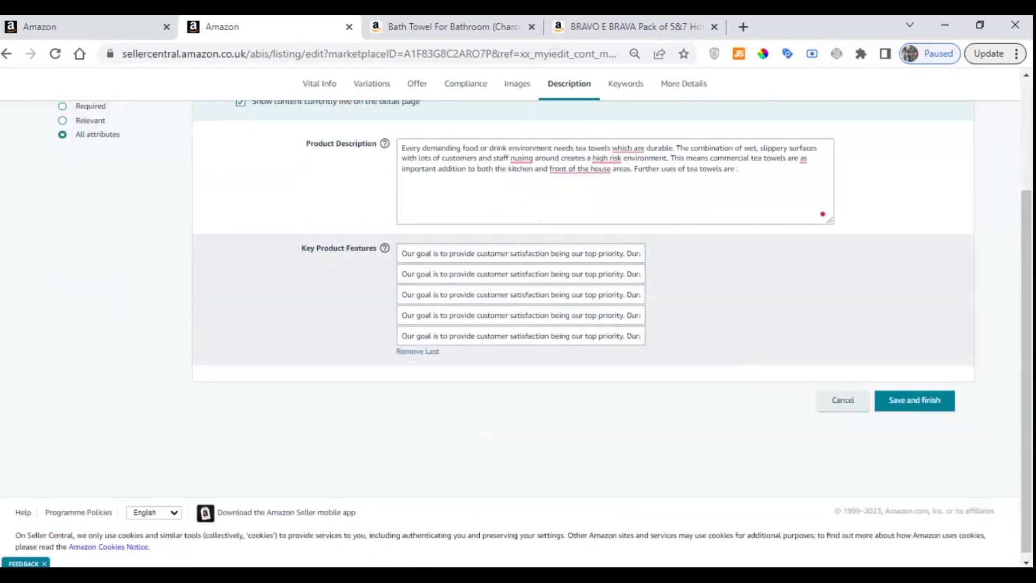
pyautogui.scroll(2, 613, 176)
pyautogui.click(626, 160)
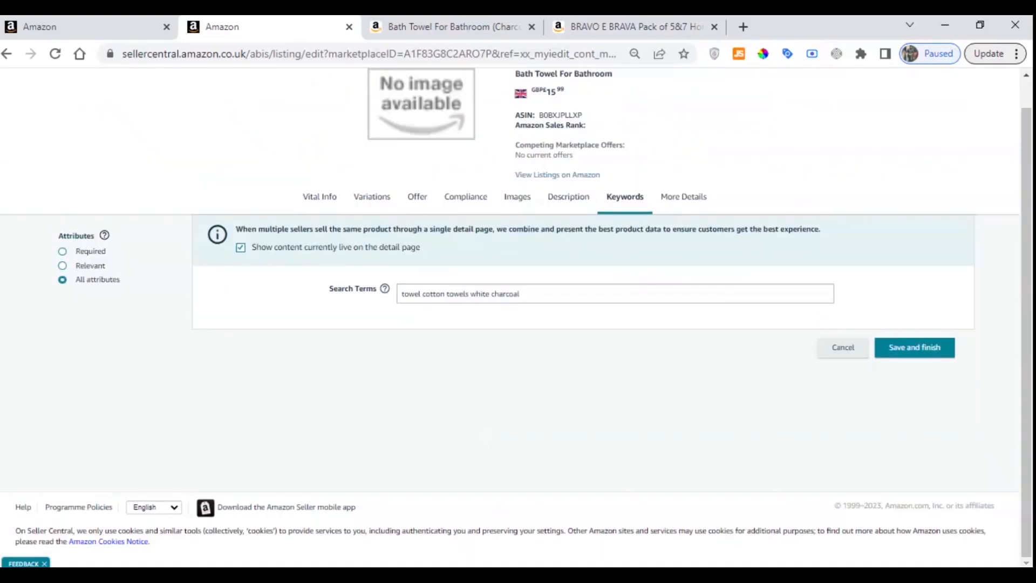
pyautogui.click(947, 348)
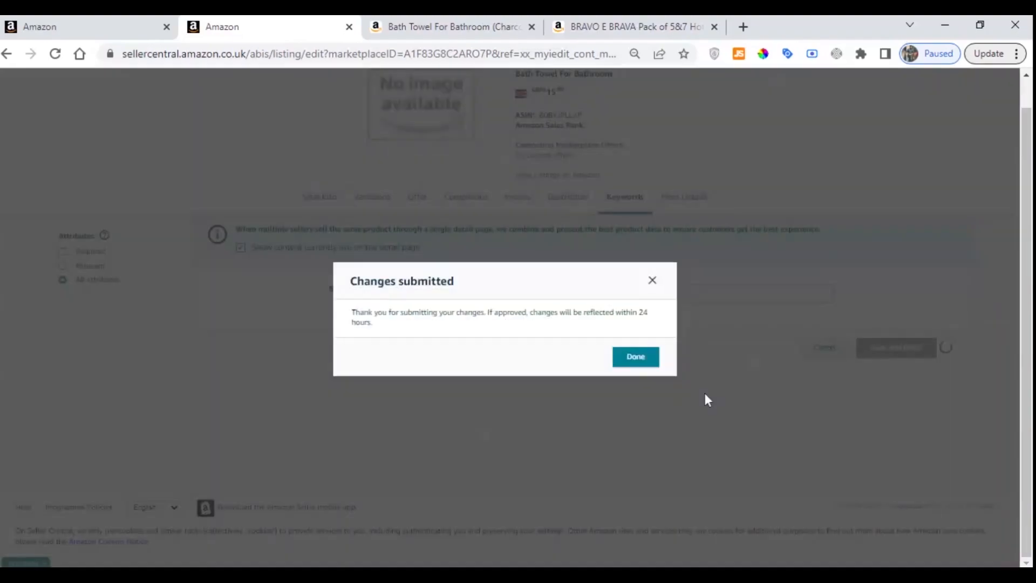
pyautogui.click(653, 367)
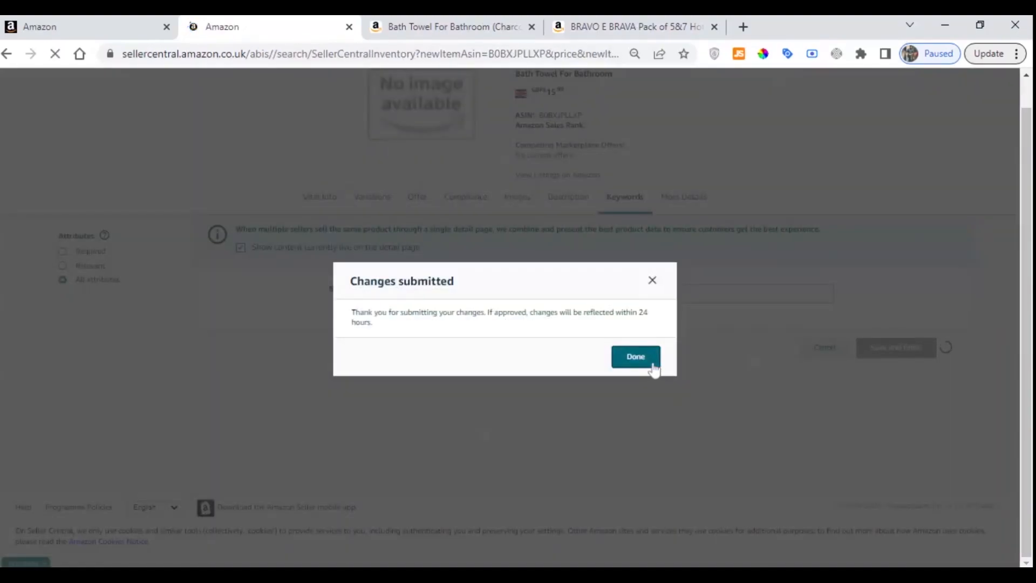